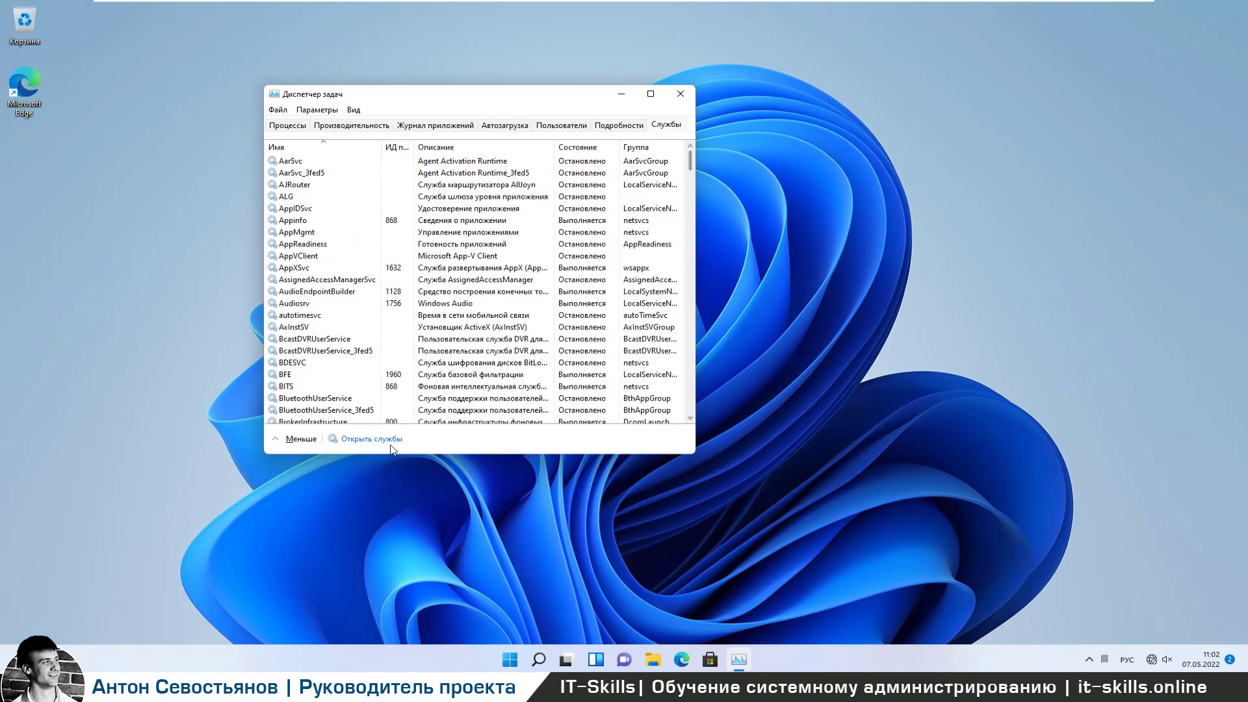
Step: Open the full Services console from Task Manager and show the properties of the Центр обновления Windows service
click(371, 439)
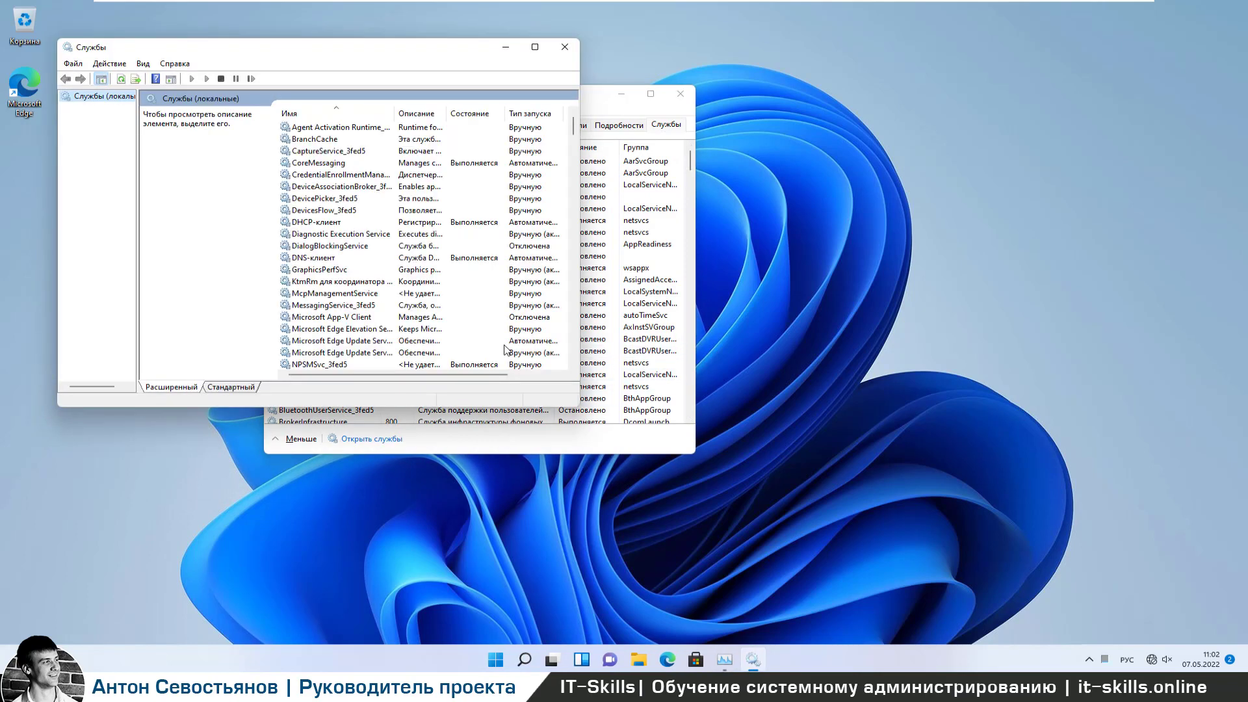
double_click(552, 59)
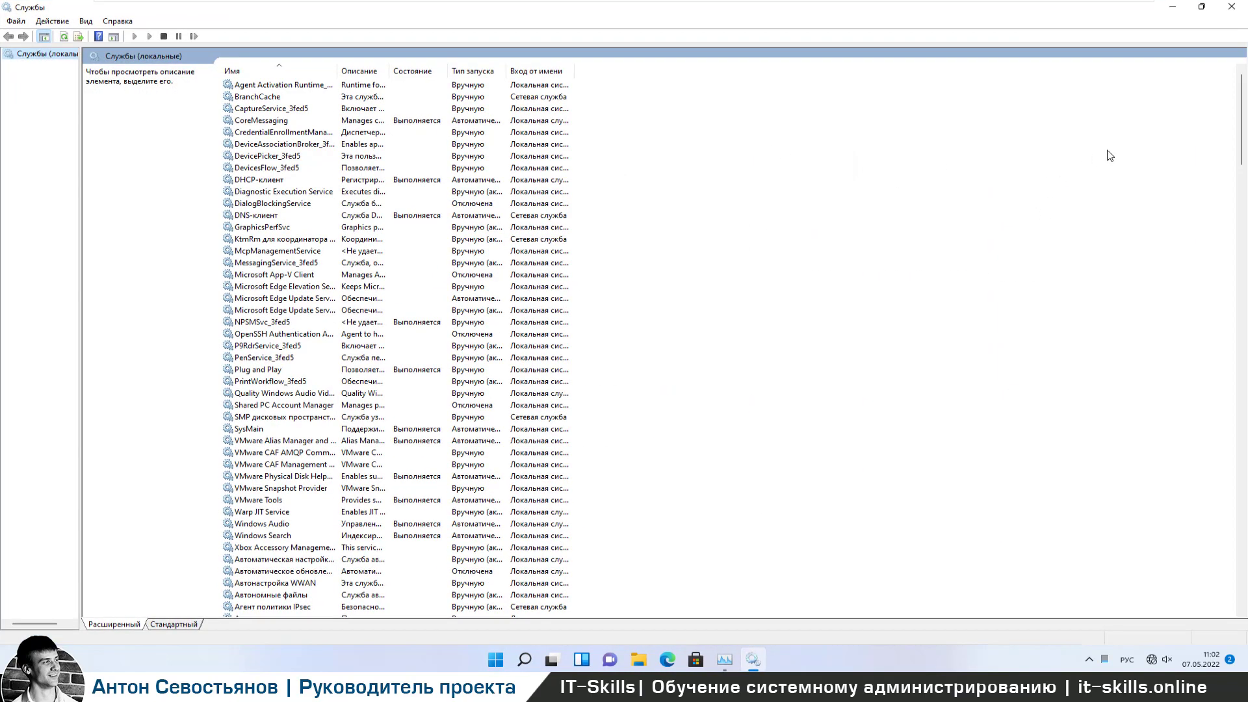
drag(1243, 133, 1205, 601)
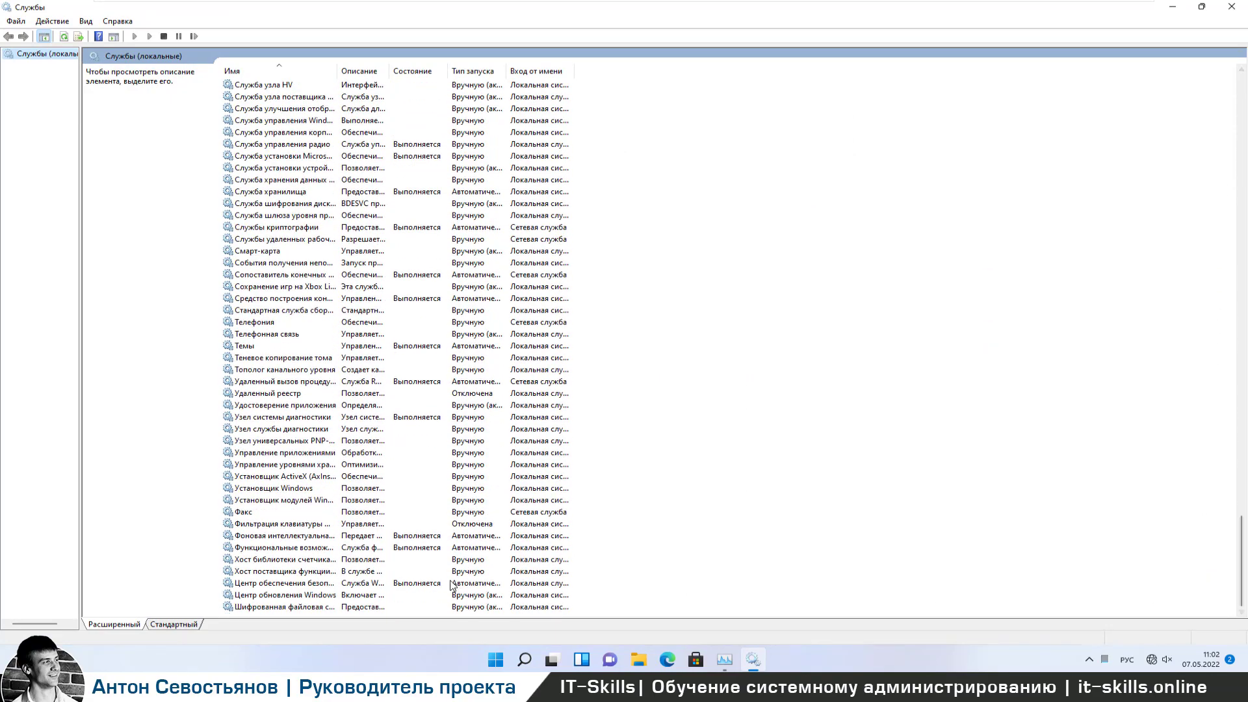
double_click(357, 595)
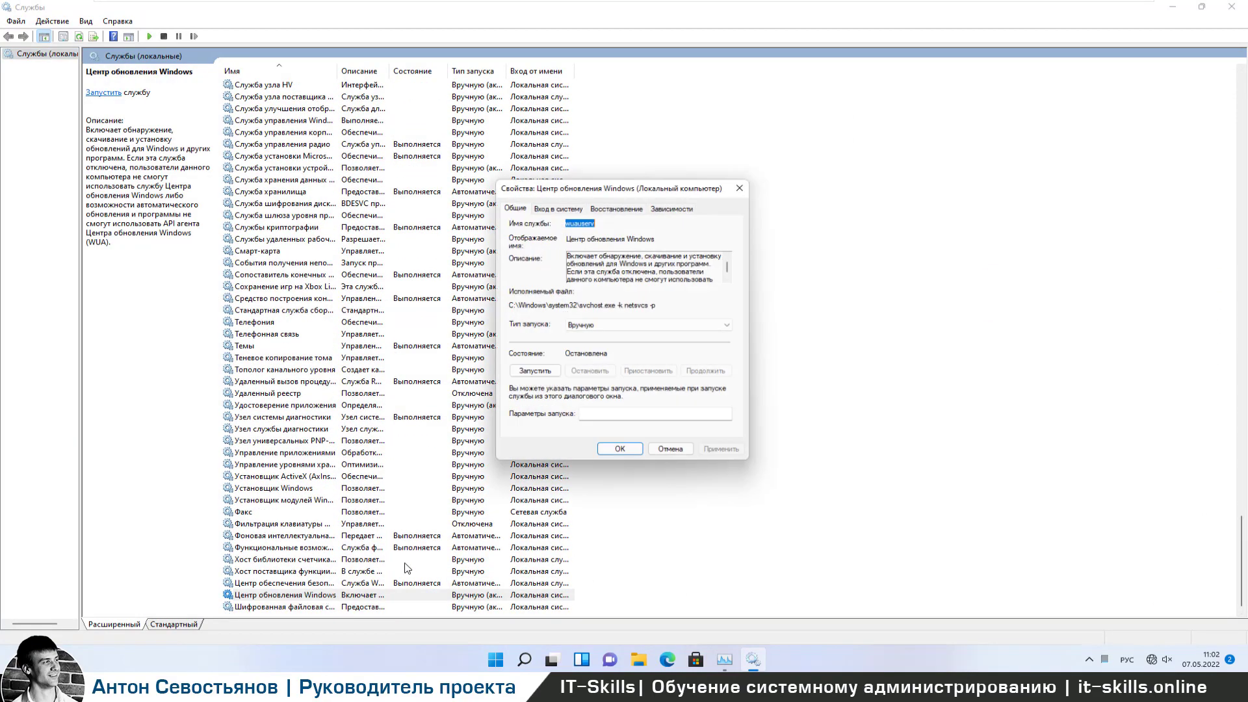
Step: Set the startup type of the Центр обновления Windows service to Отключена and apply it
click(609, 327)
click(618, 365)
click(722, 455)
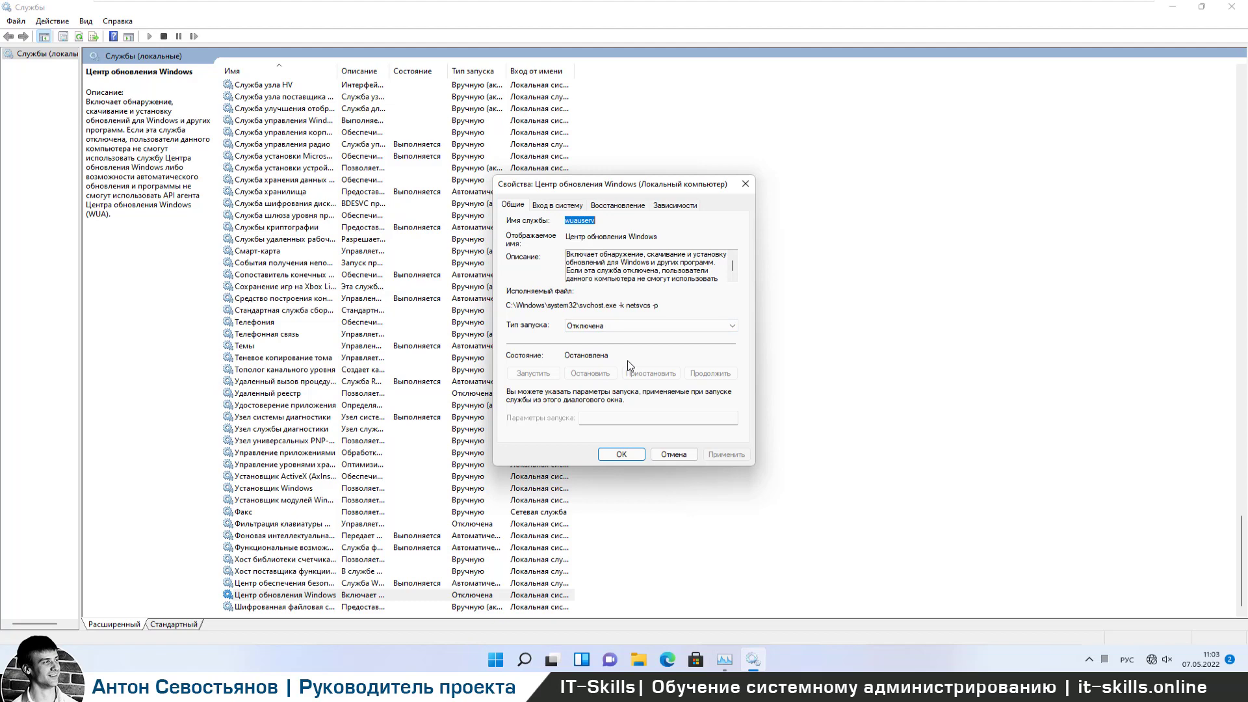
Step: Make the service log on with a specific account, choosing the personal user account from a search of the local computer's users
click(556, 208)
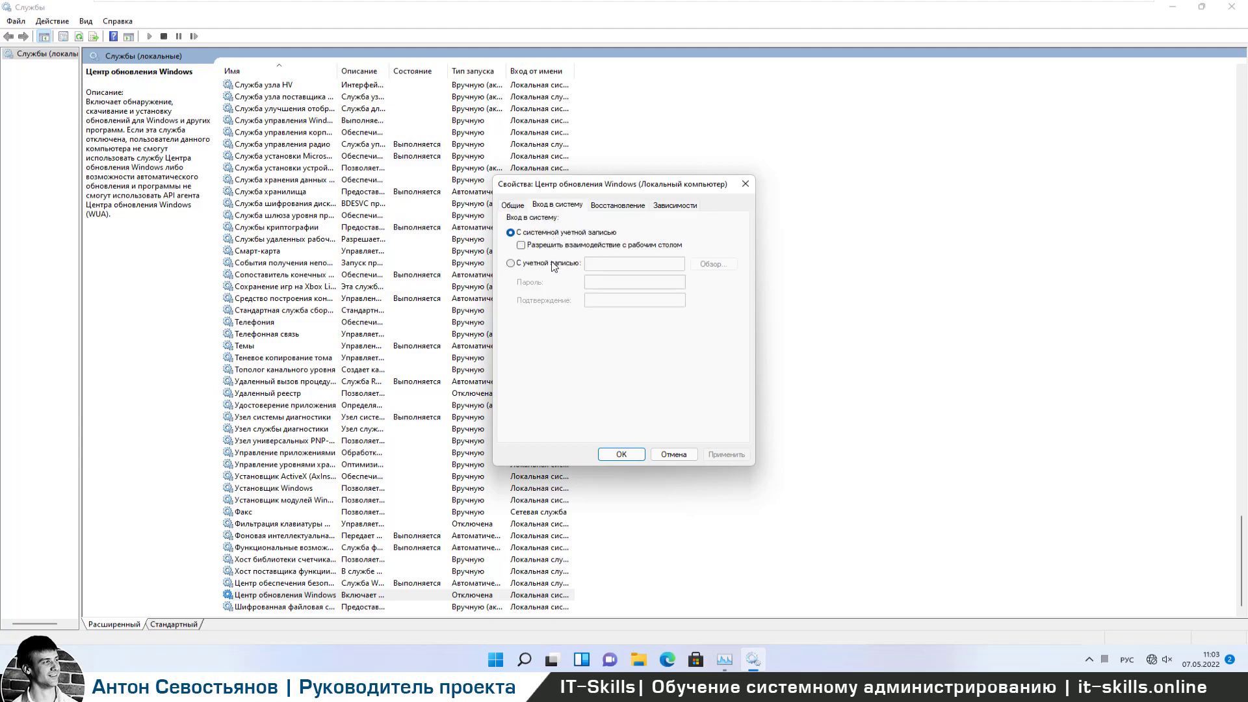
click(551, 263)
click(635, 268)
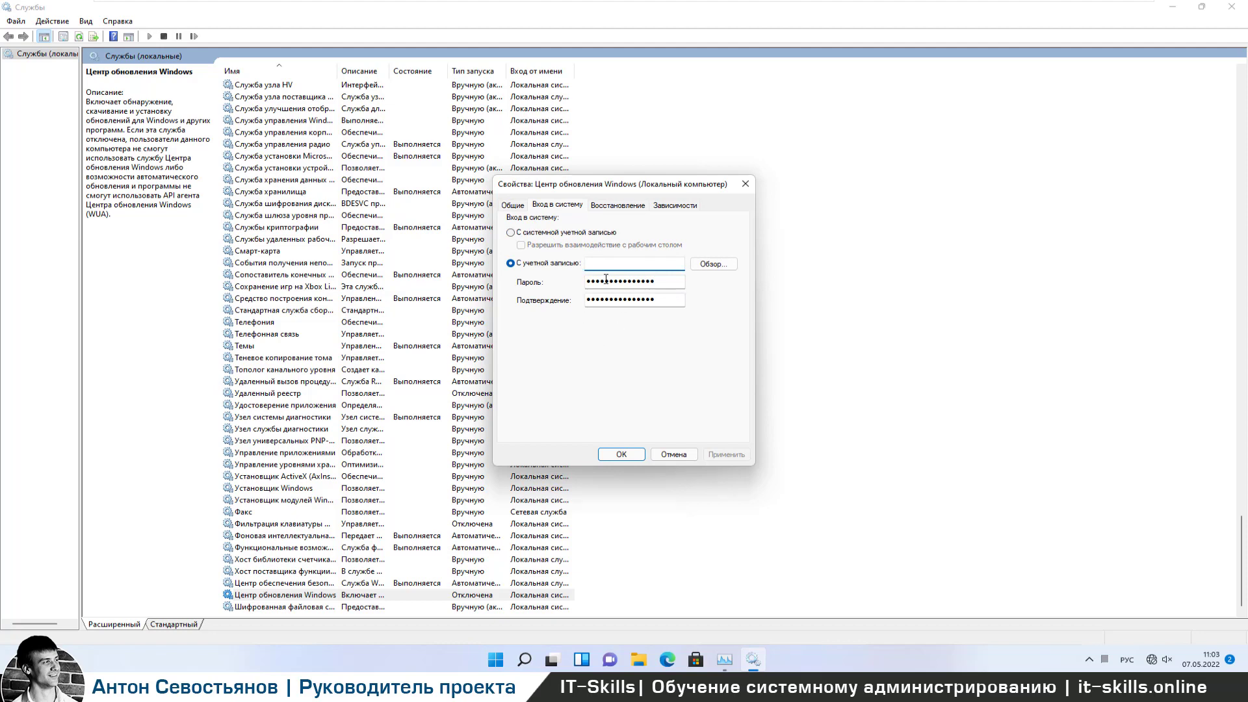
click(707, 268)
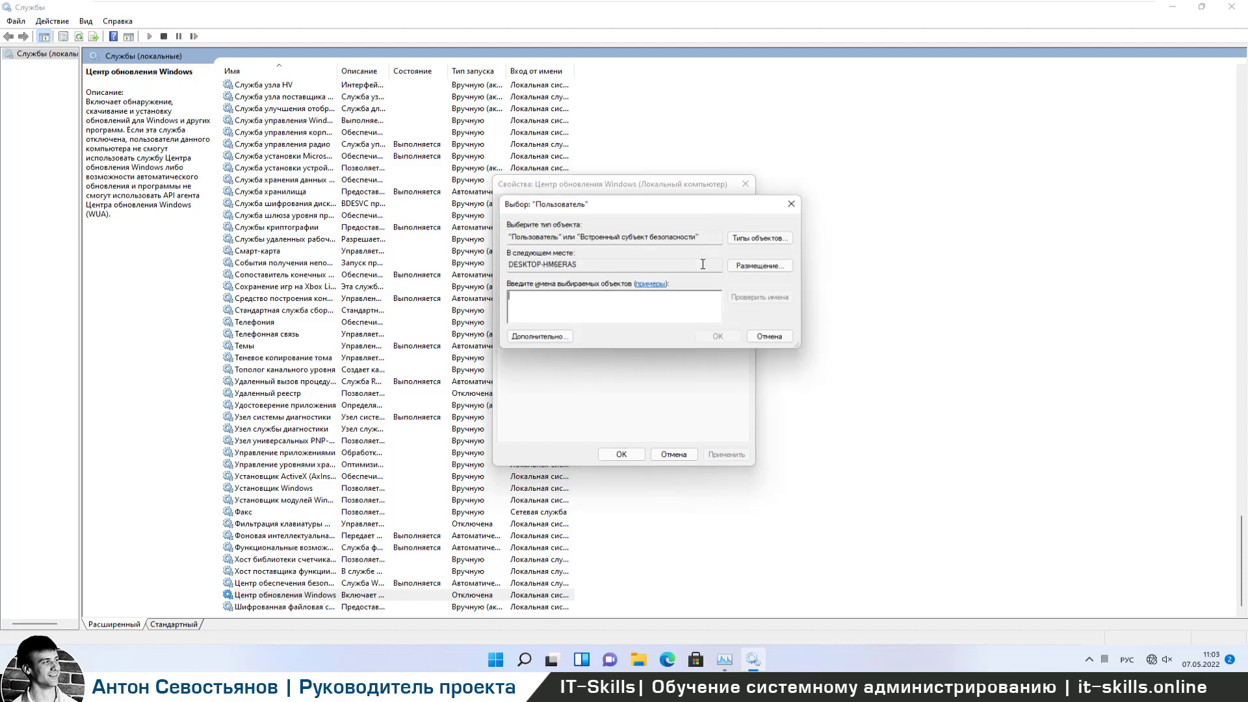
click(538, 337)
click(804, 340)
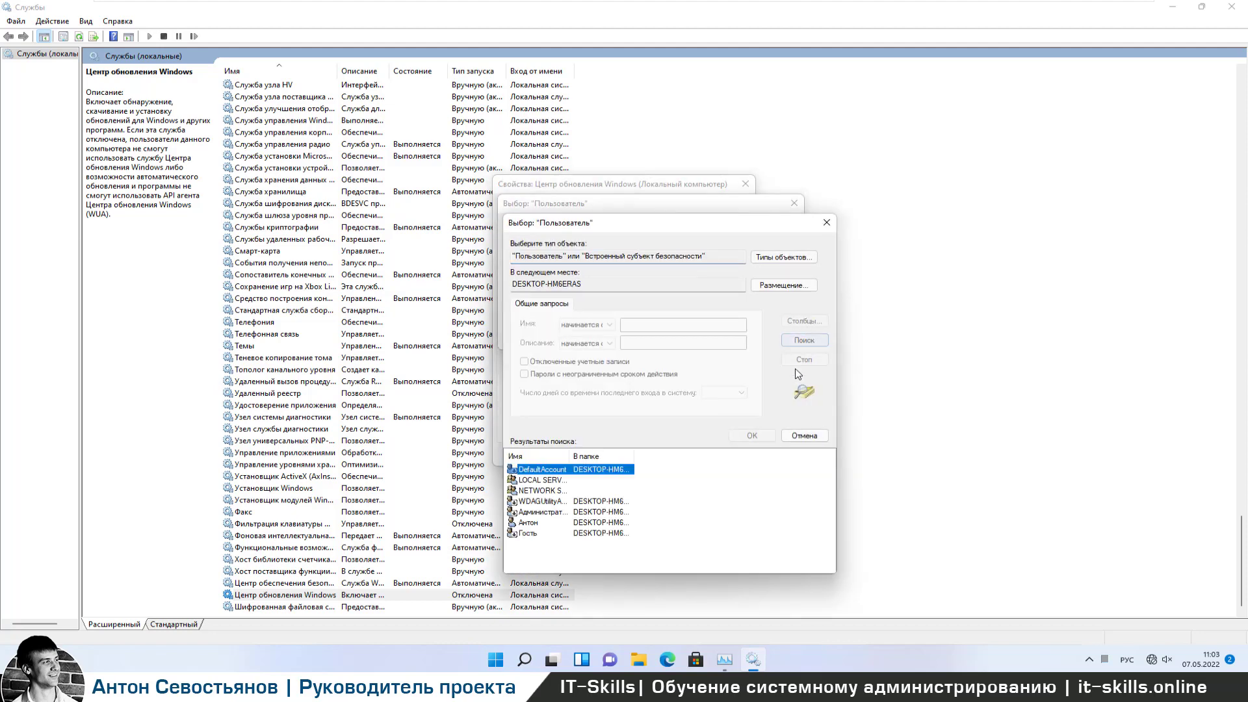
click(563, 523)
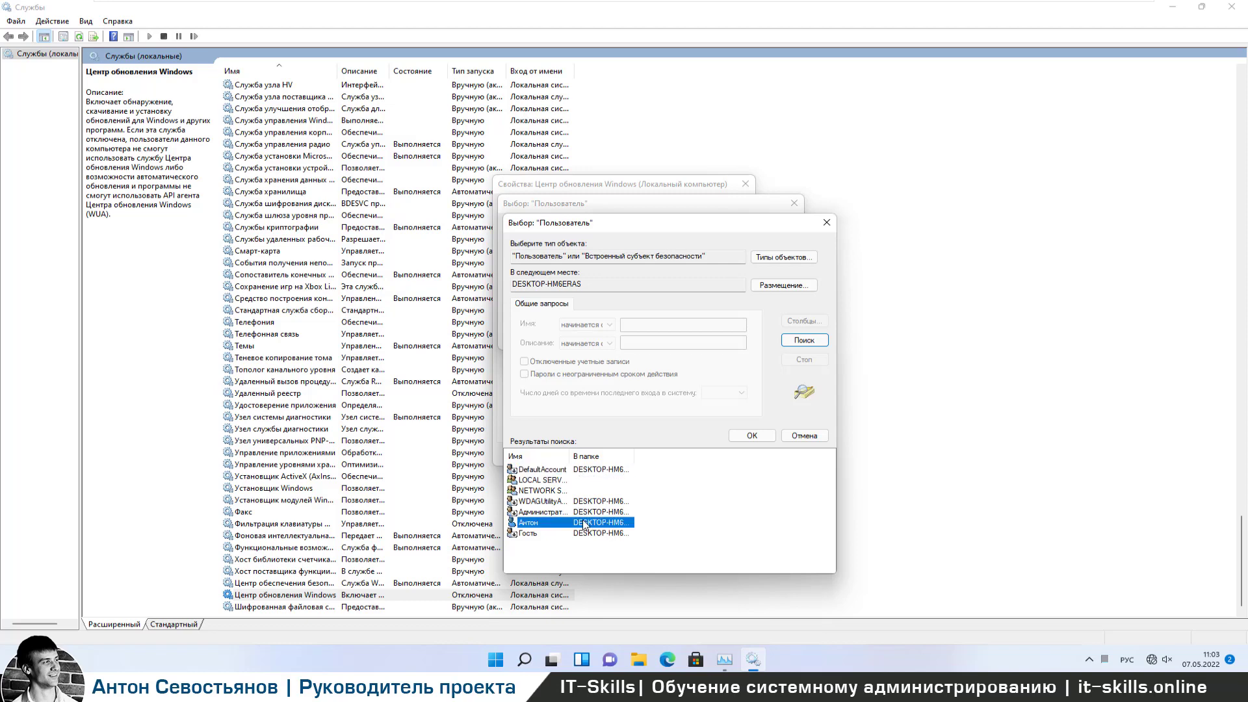
click(752, 435)
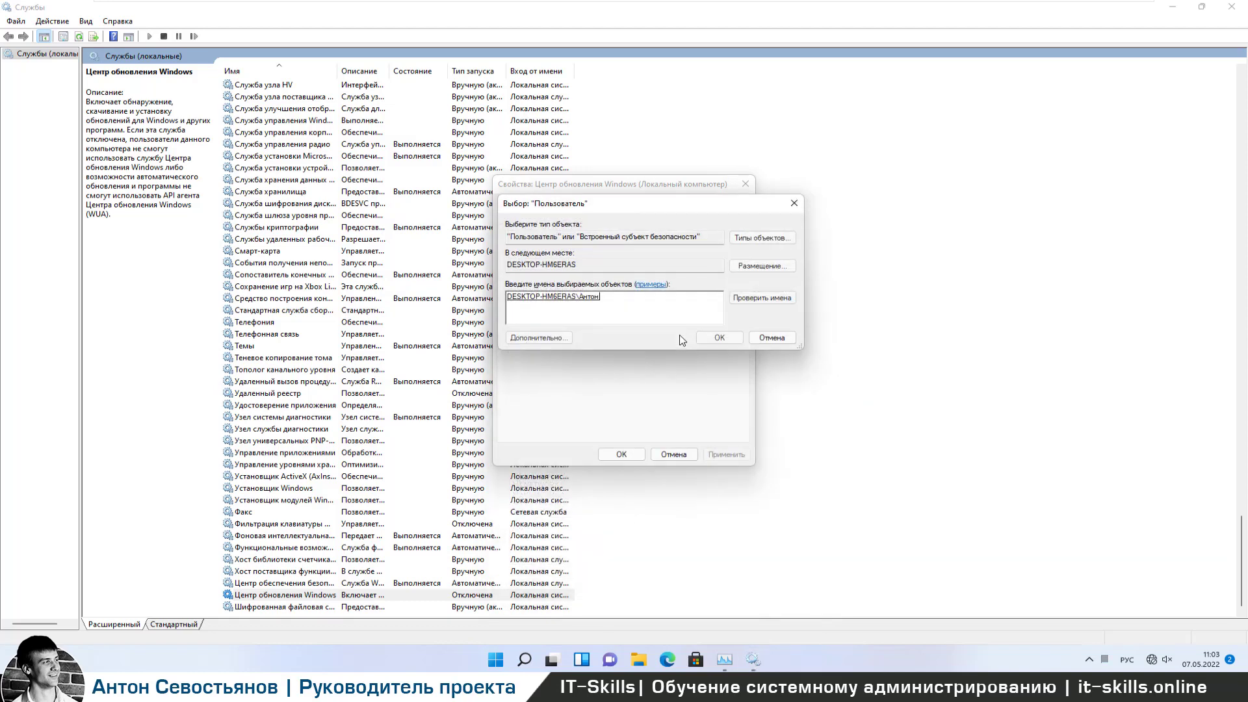
click(720, 337)
Step: Enter and confirm the account password for the service logon, and apply the new logon settings
double_click(647, 282)
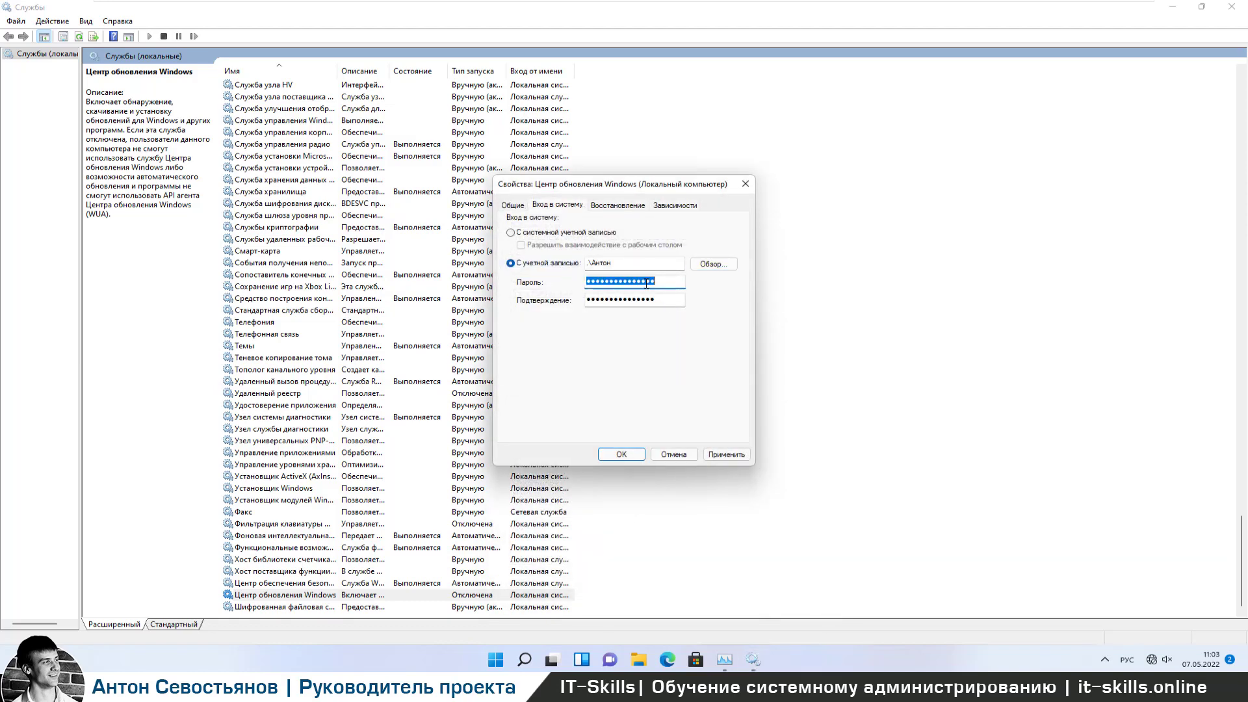
text(•••••••••)
double_click(638, 301)
text(•••••••••)
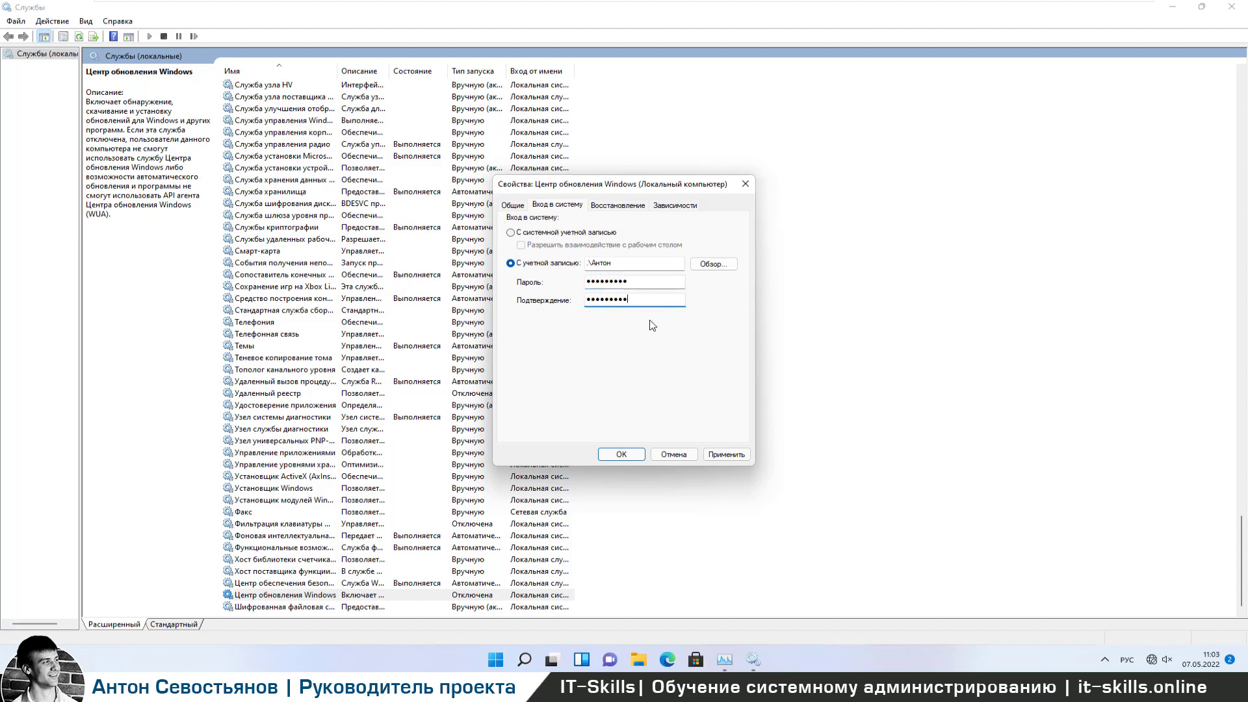
click(728, 454)
click(727, 373)
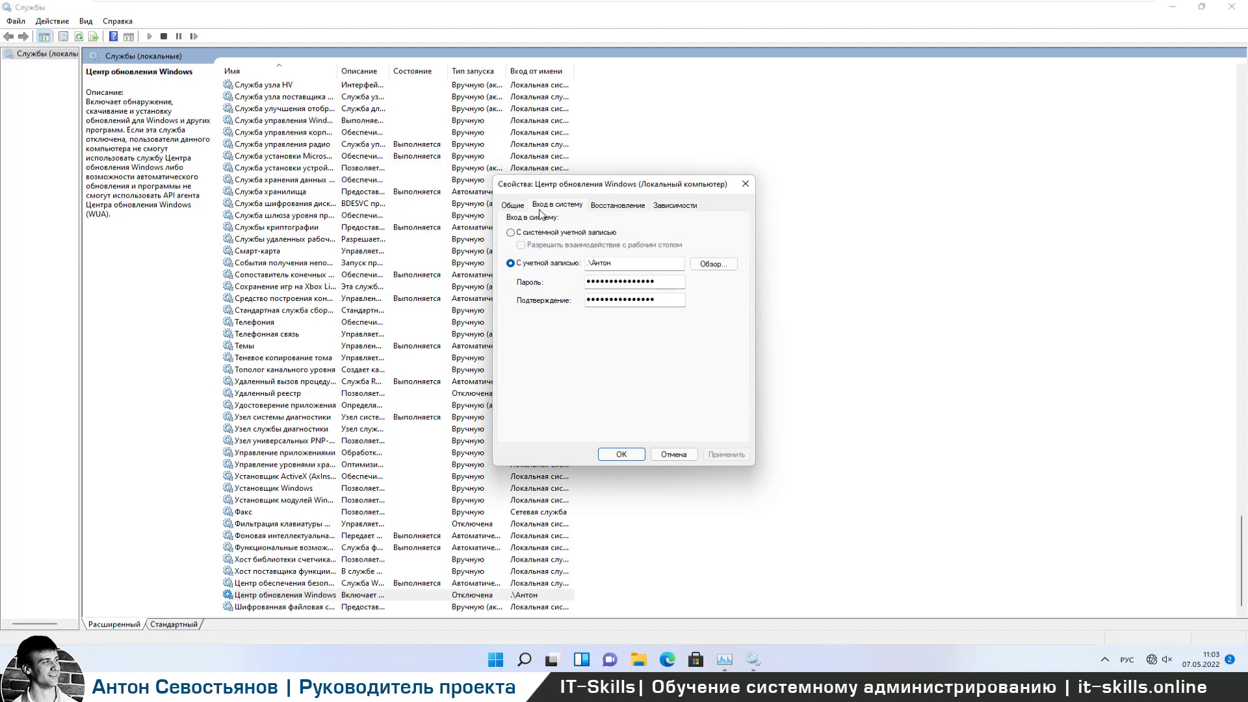
Step: Set the service's startup type to Вручную, apply it, and try to start the service
click(512, 204)
click(580, 327)
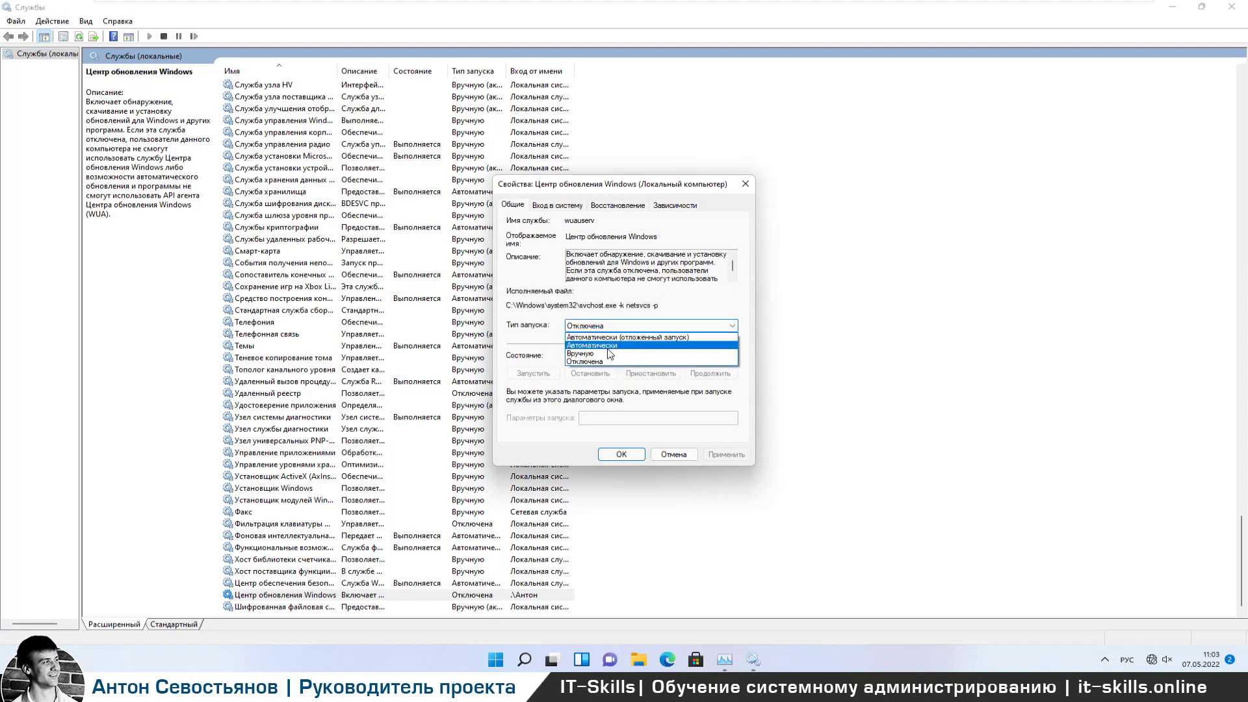
click(610, 353)
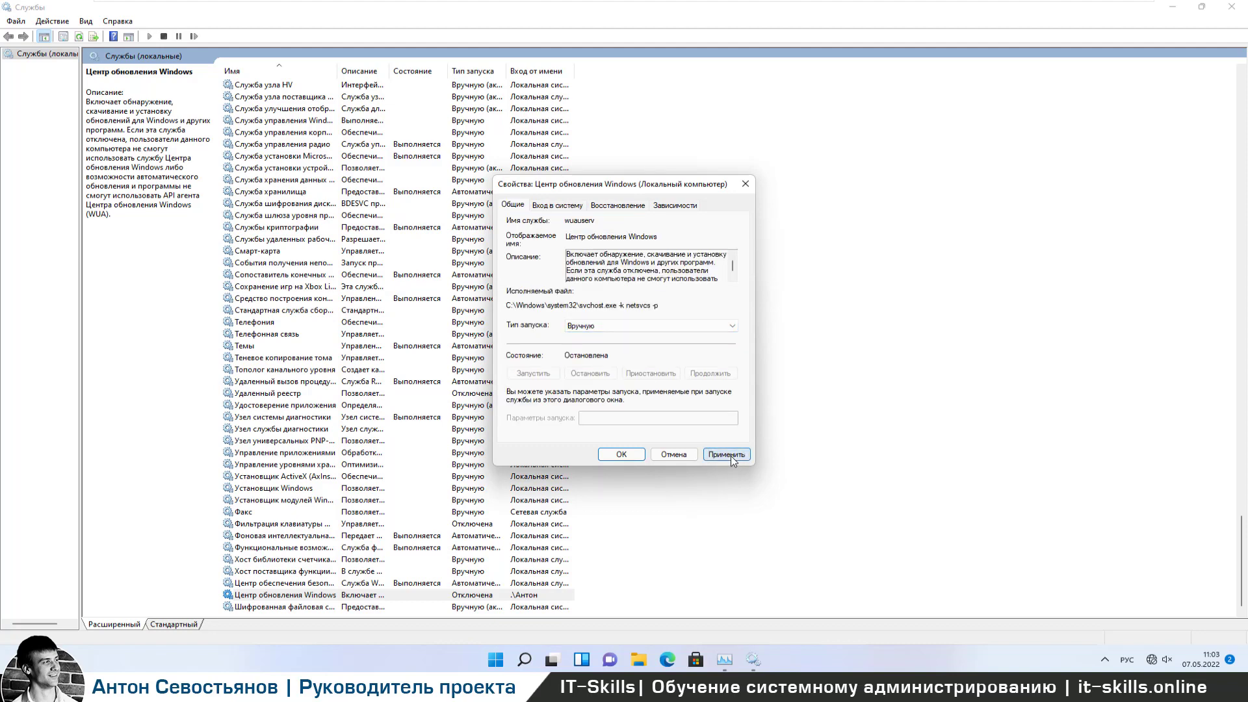
click(730, 455)
click(554, 376)
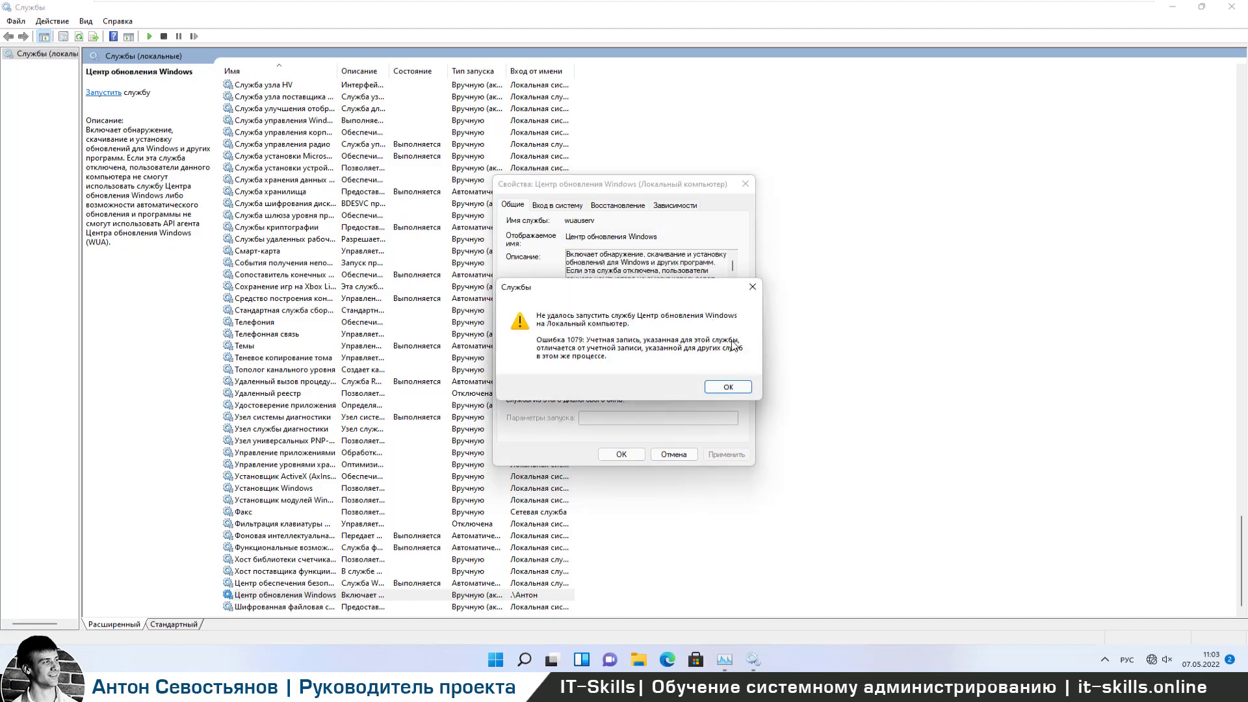
click(723, 387)
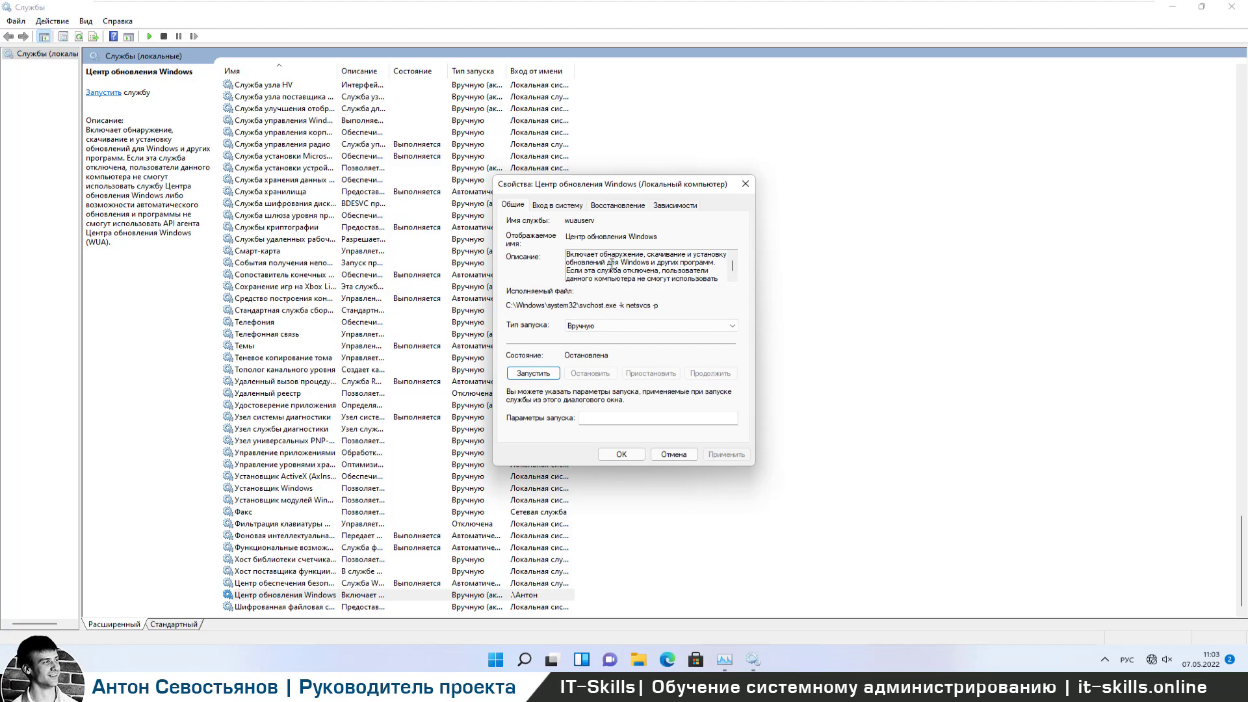
Step: Switch the service's logon back to the system account, apply the change, and close the service properties
click(559, 205)
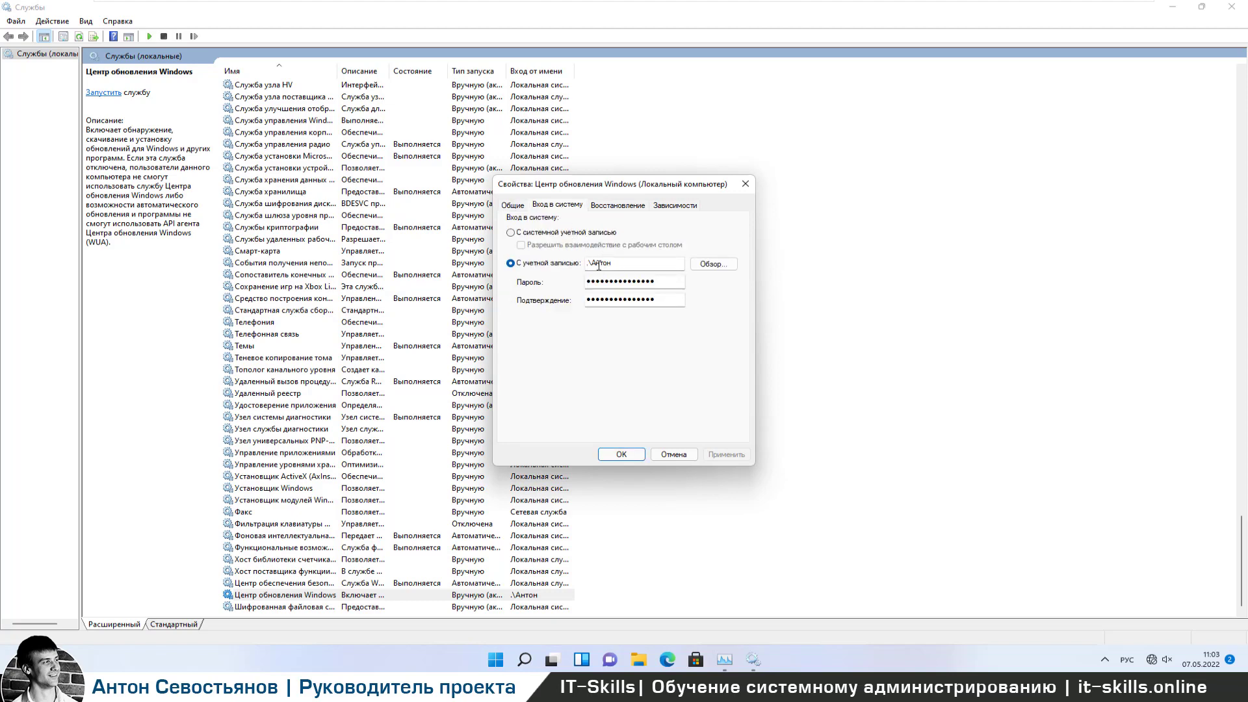
click(505, 209)
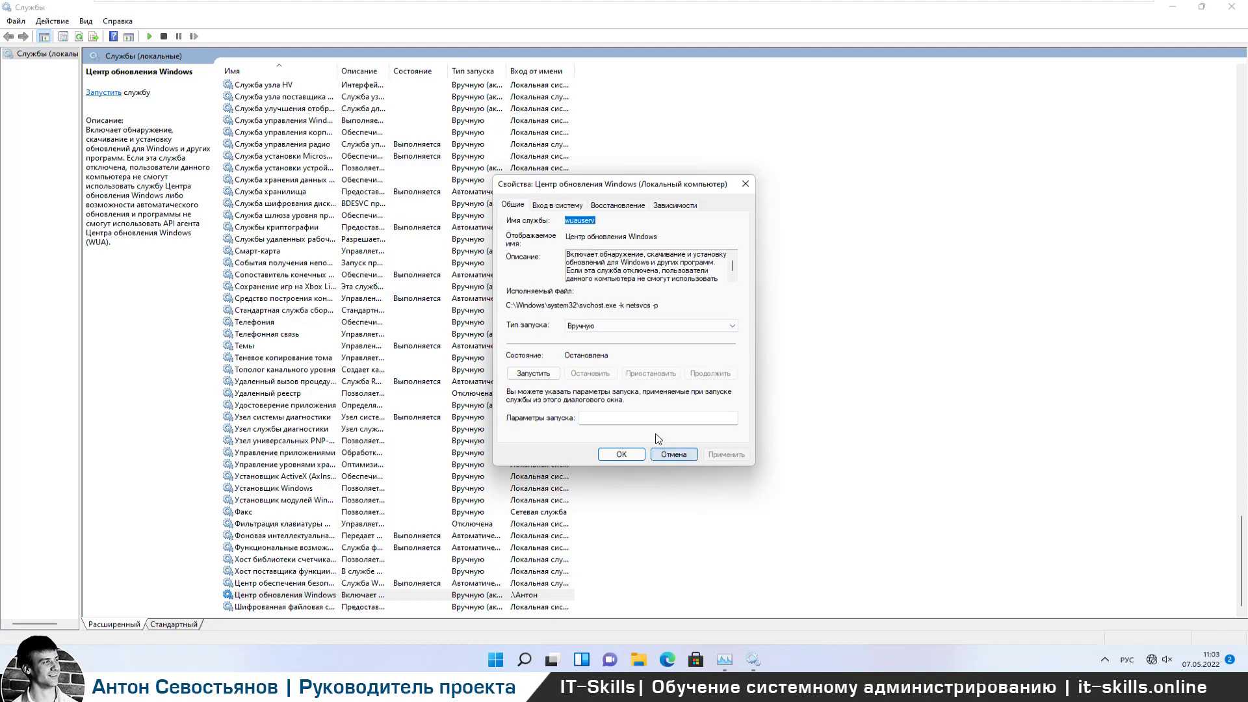
click(559, 205)
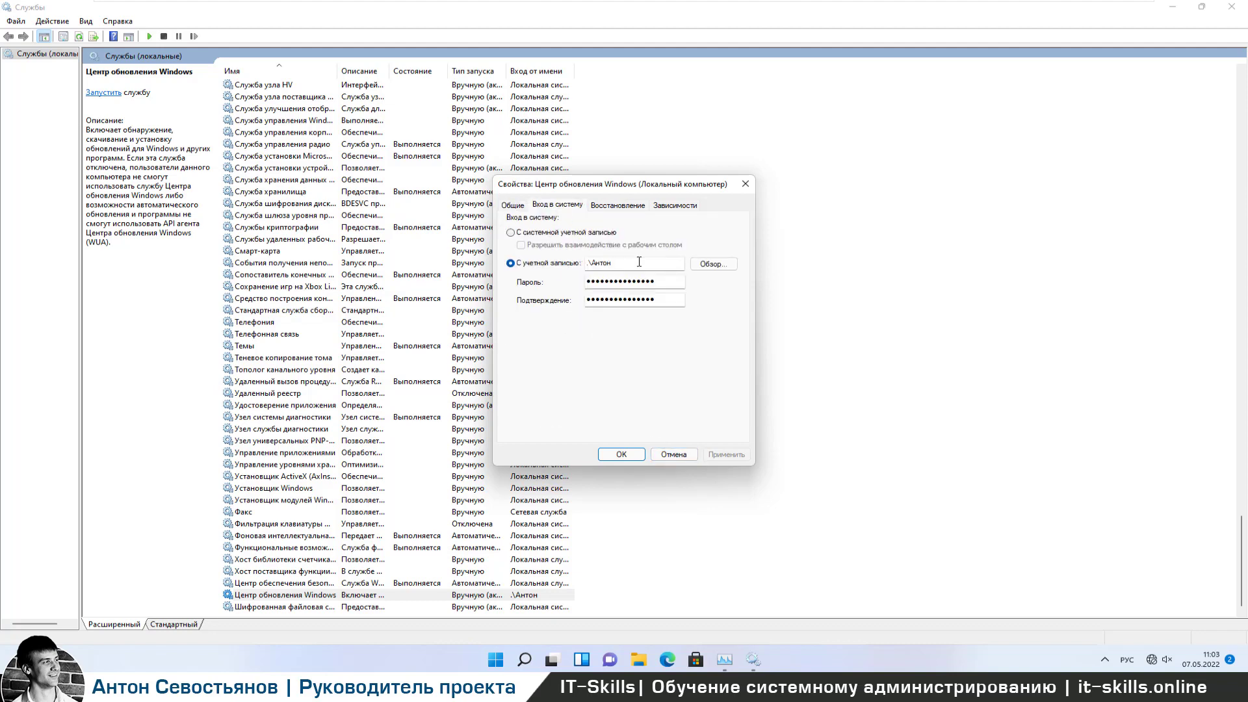
click(549, 233)
click(726, 454)
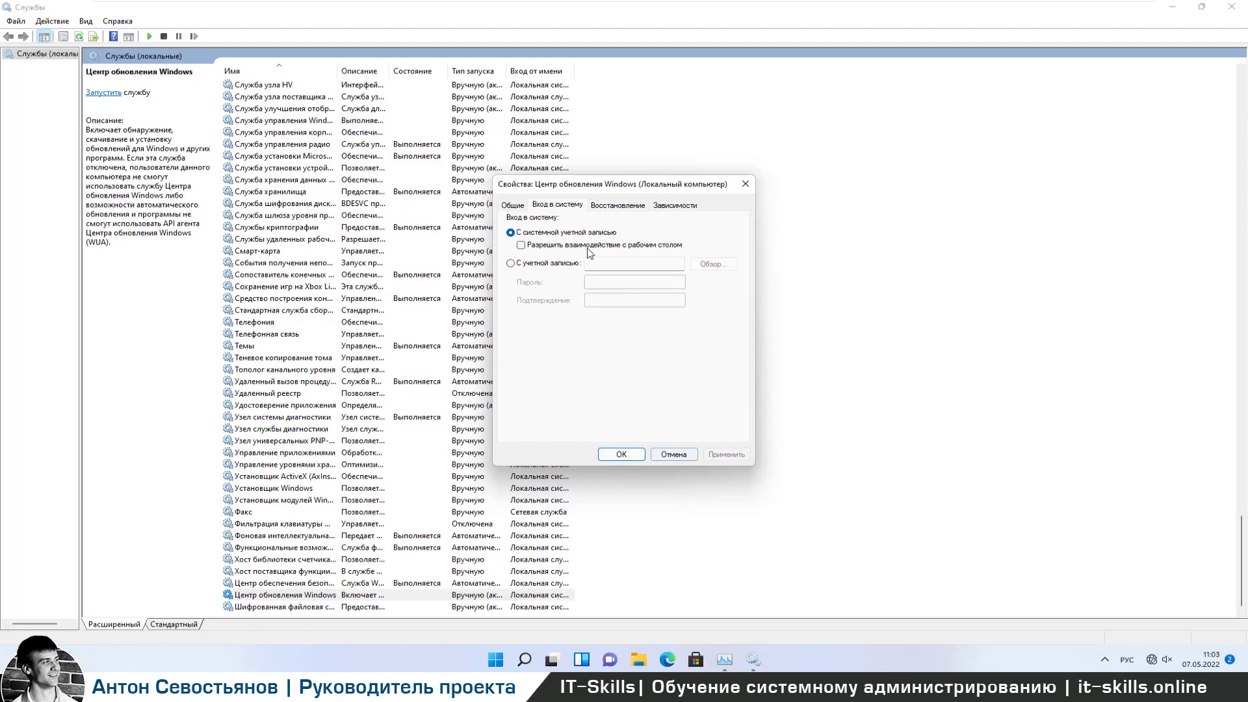
click(512, 205)
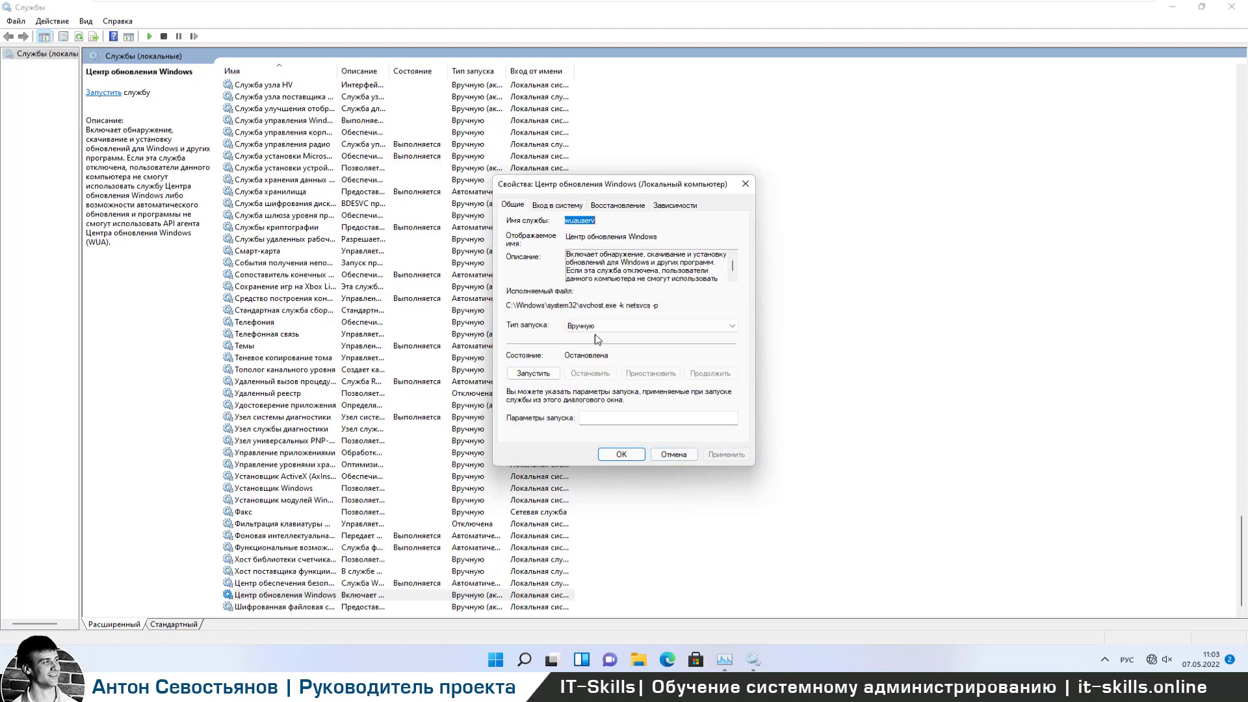
click(622, 455)
Step: Switch to File Explorer and open the Windows folder on local disk C:
key(super+e)
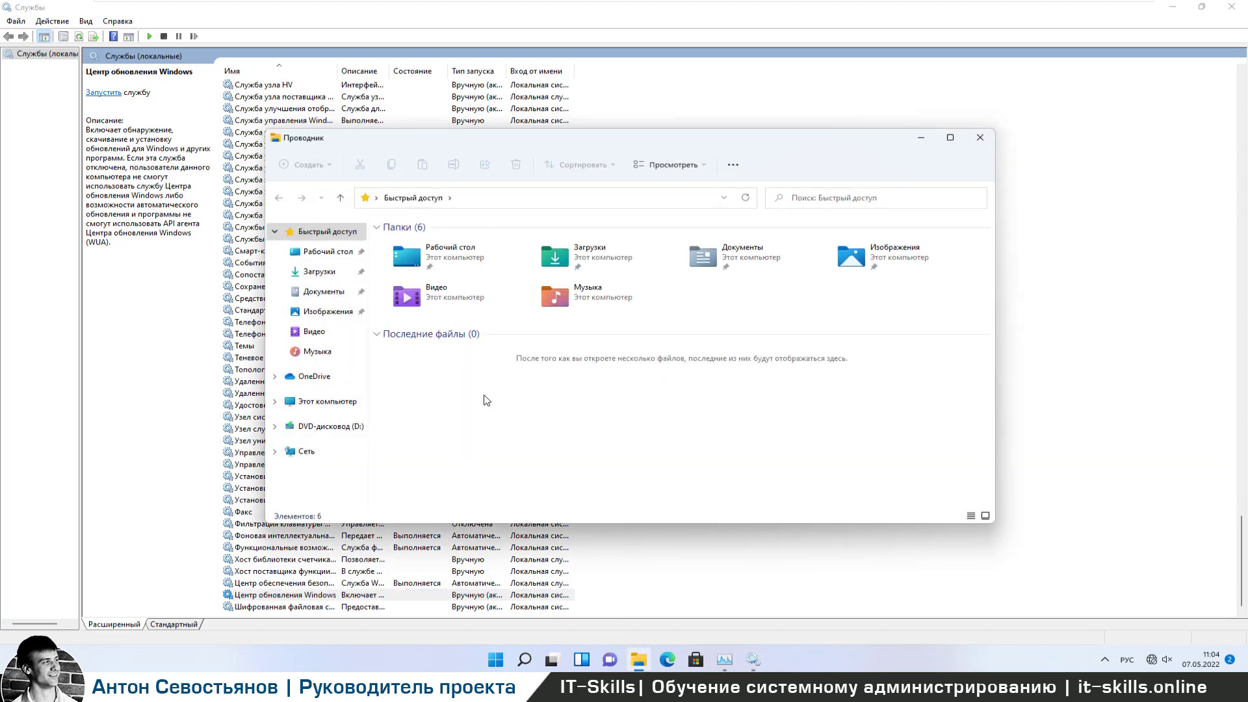
click(329, 402)
double_click(500, 336)
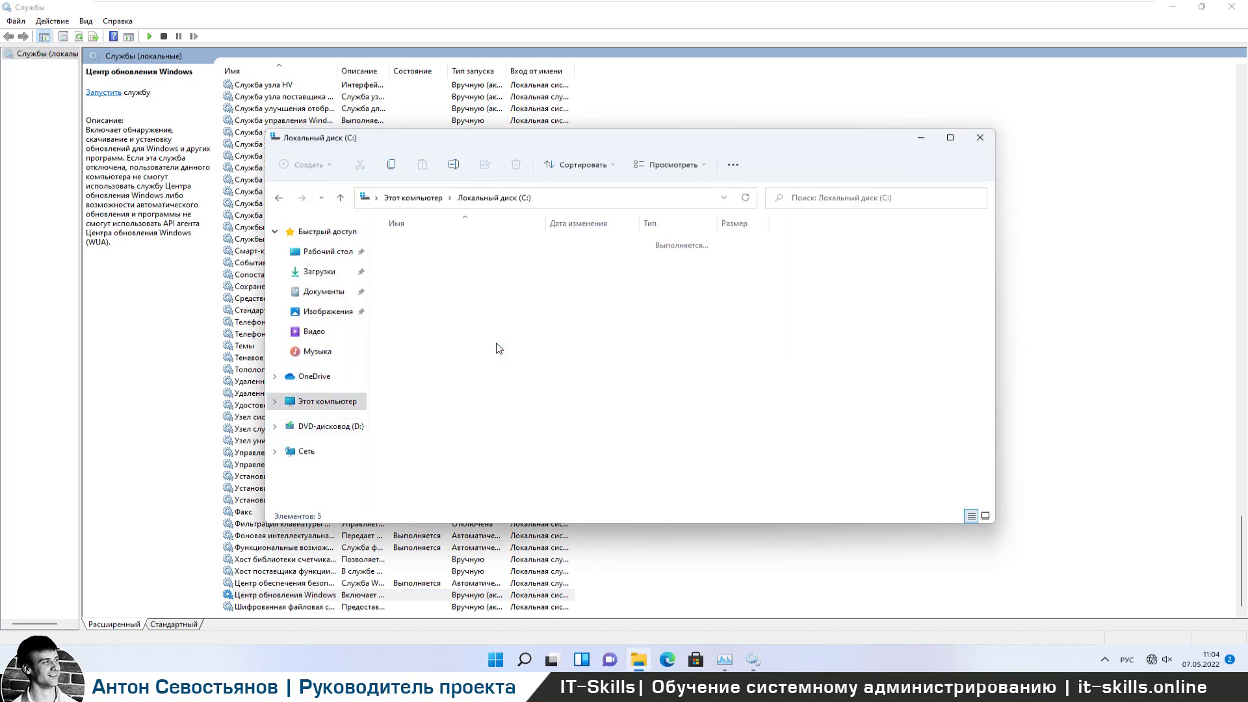
drag(540, 138, 499, 97)
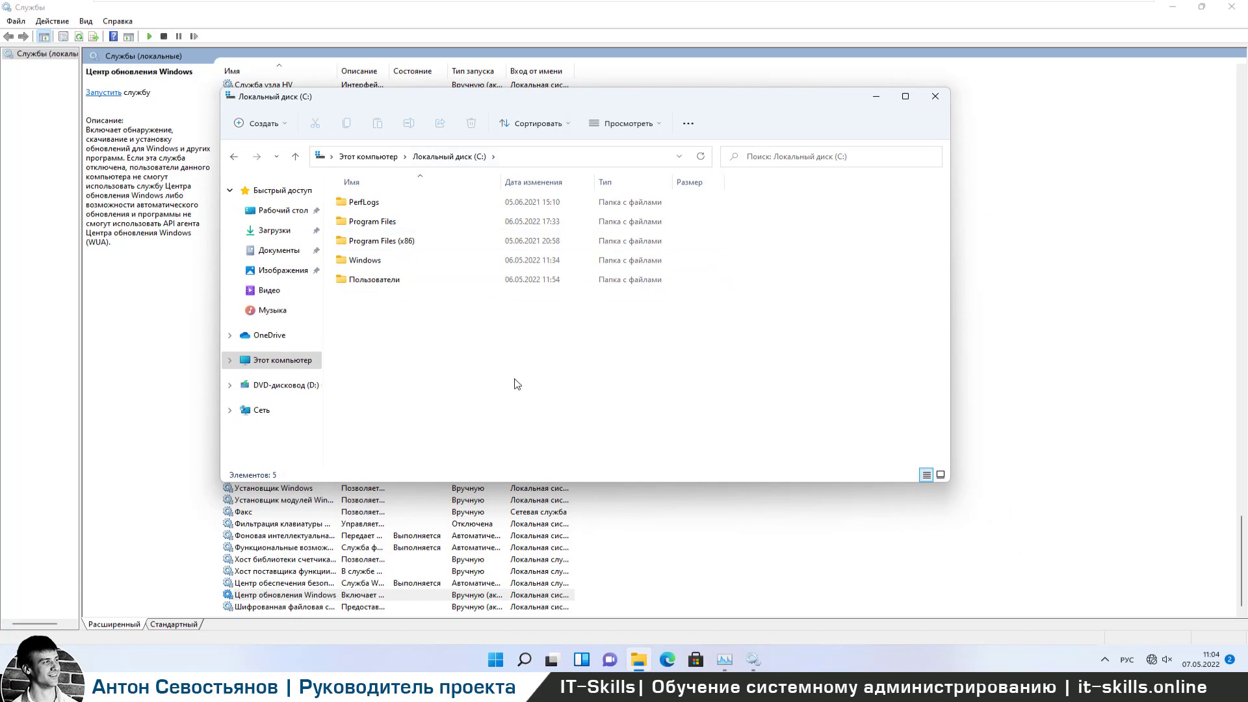
double_click(375, 267)
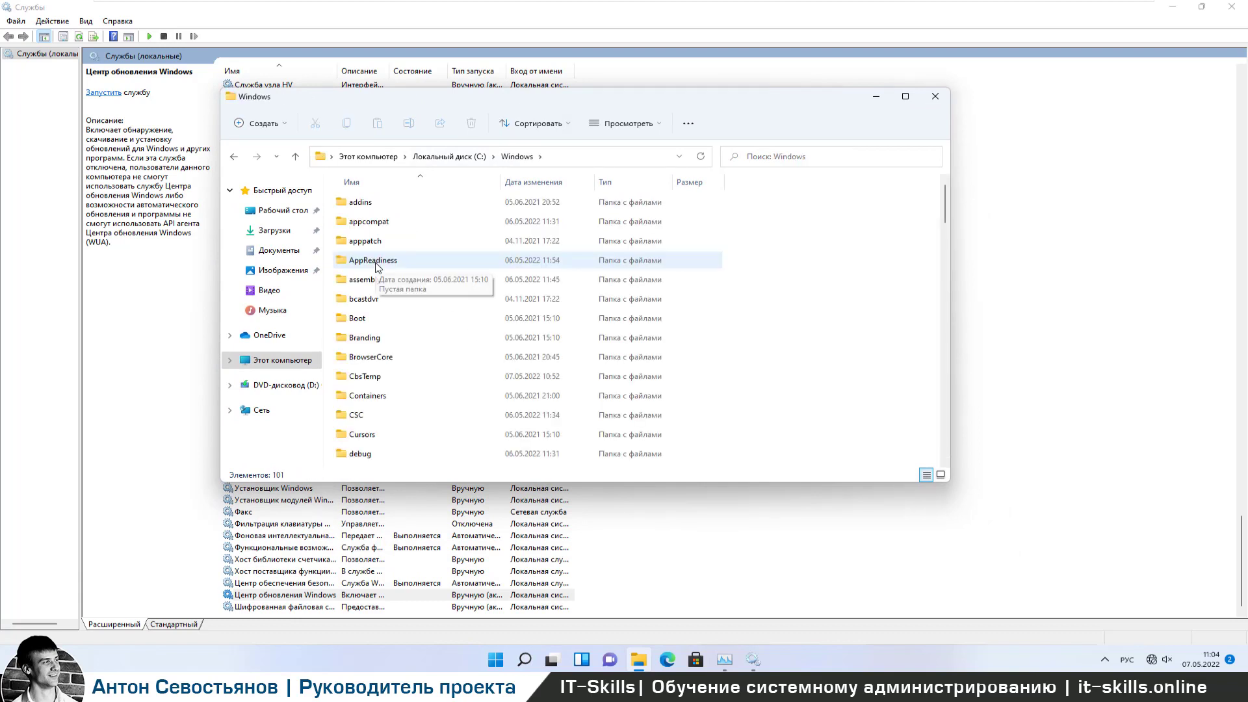
Step: Find the SoftwareDistribution folder inside Windows and open its Download subfolder
scroll(390, 293, down, 2)
click(417, 334)
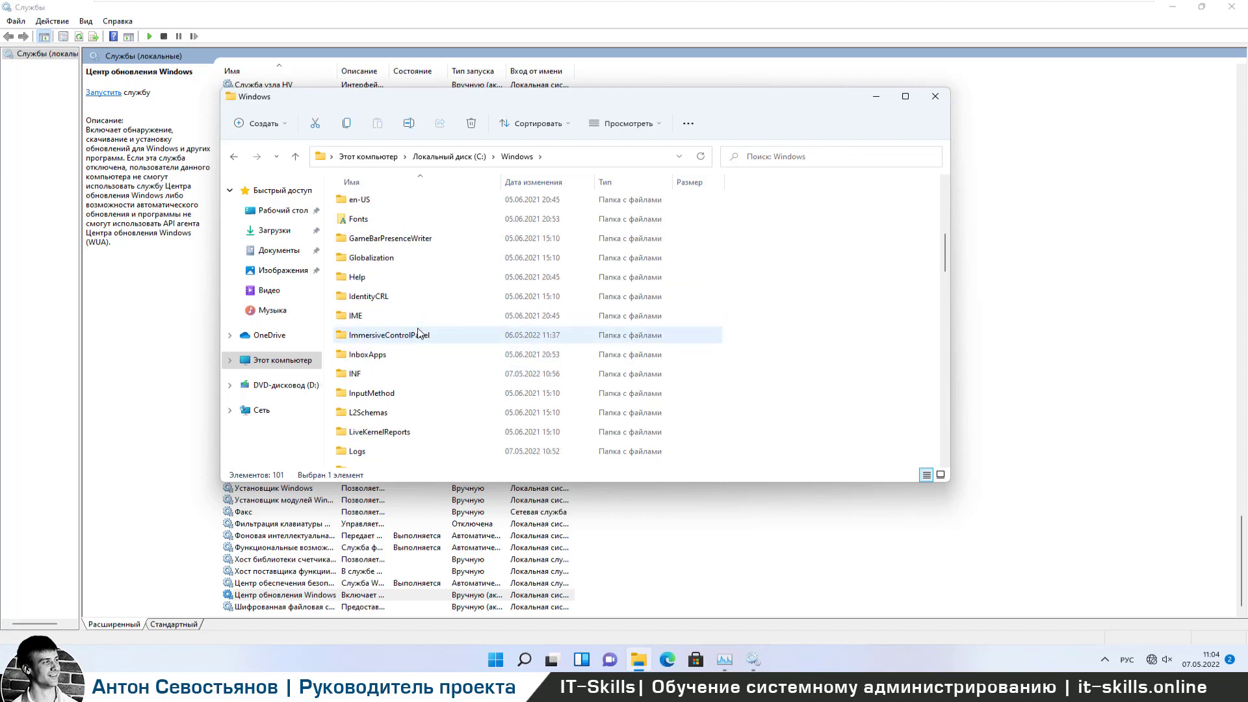
scroll(419, 333, down, 7)
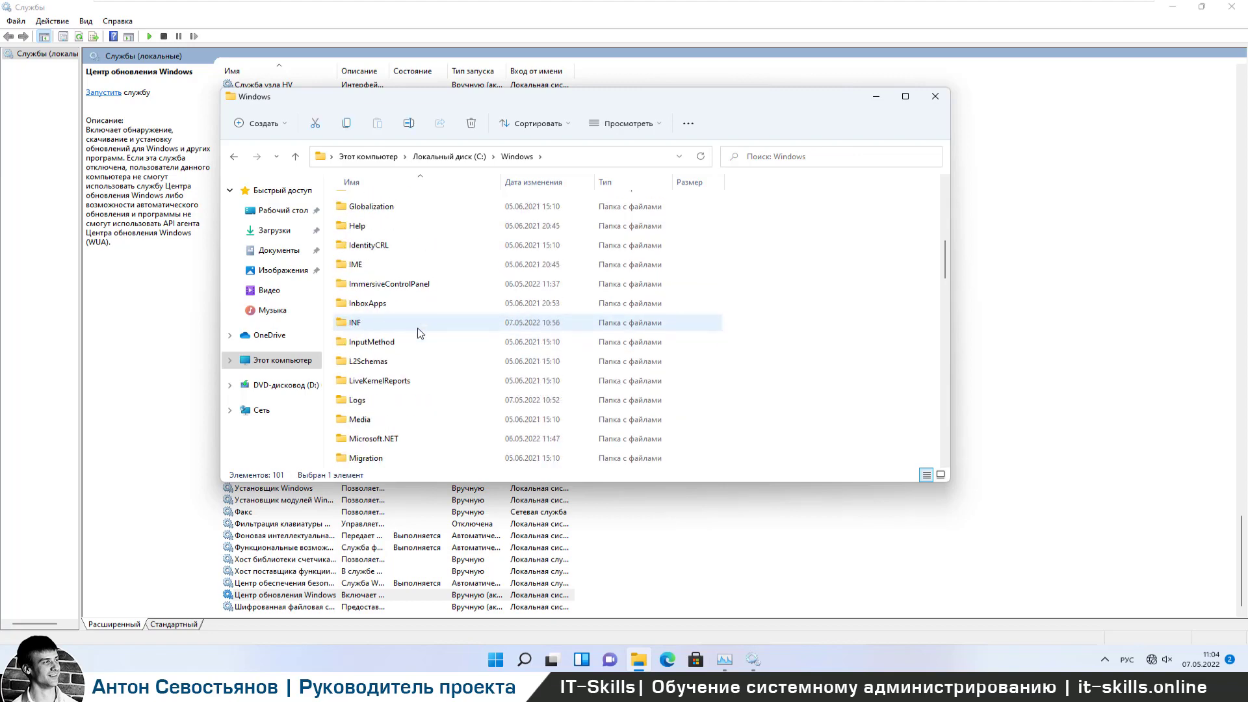
scroll(419, 334, down, 5)
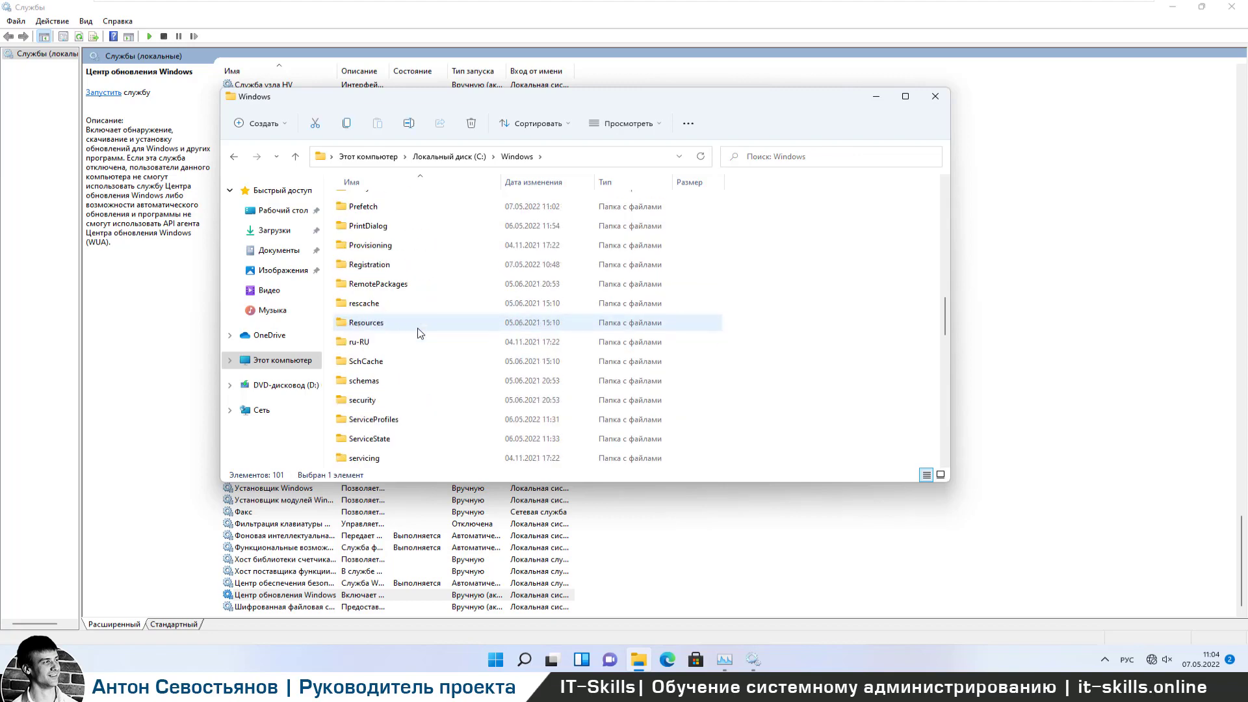
scroll(420, 334, down, 1)
scroll(419, 333, down, 1)
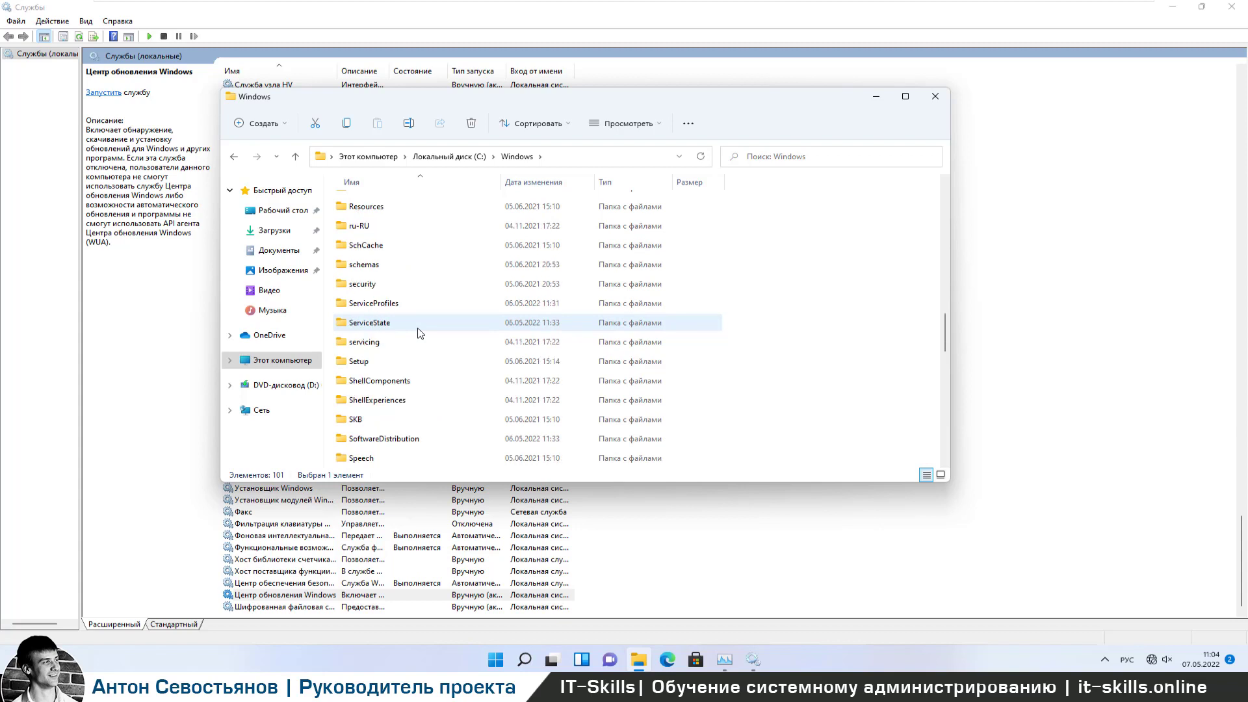
scroll(419, 333, down, 1)
double_click(424, 378)
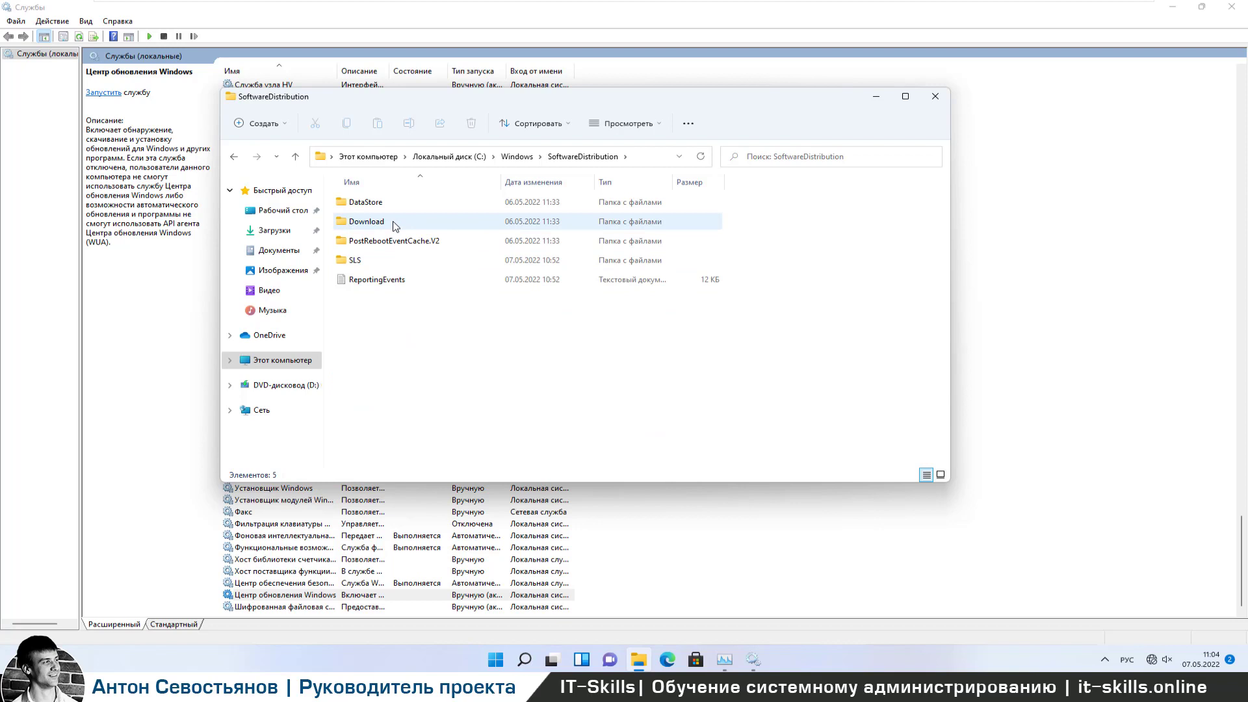
double_click(393, 221)
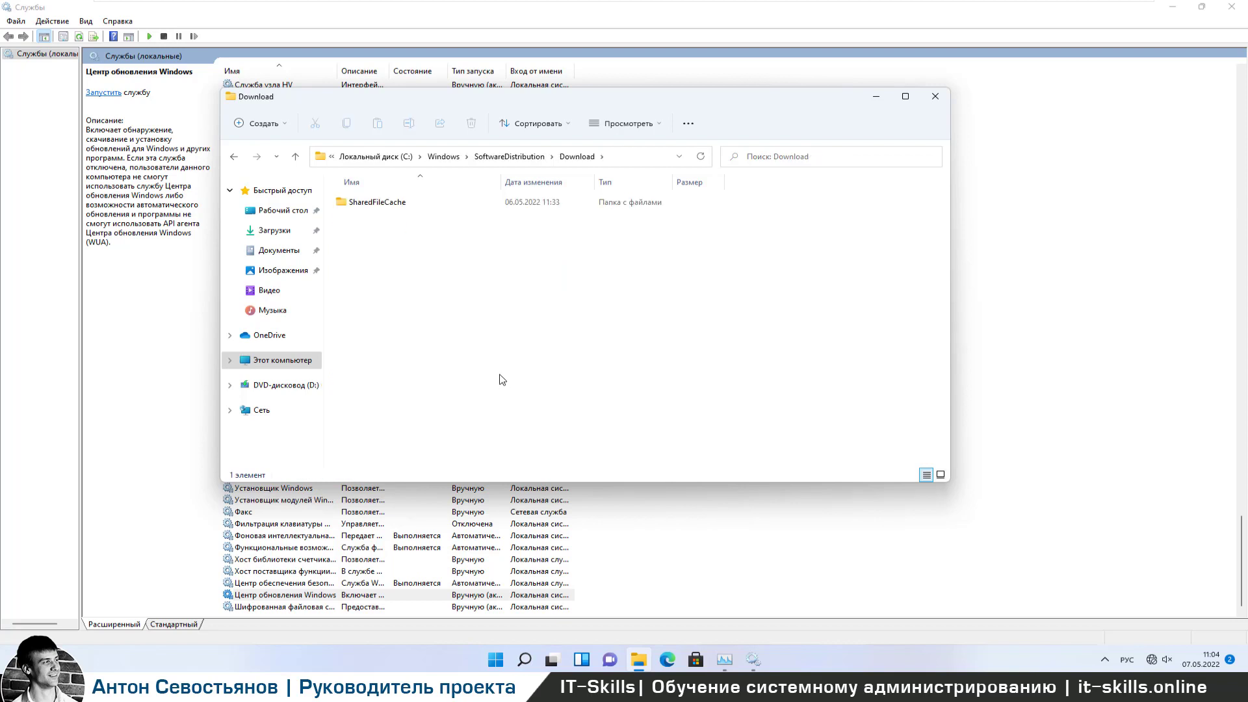
Step: Return from the Download subfolder to SoftwareDistribution and point out the Download folder there
drag(502, 380, 386, 217)
click(513, 157)
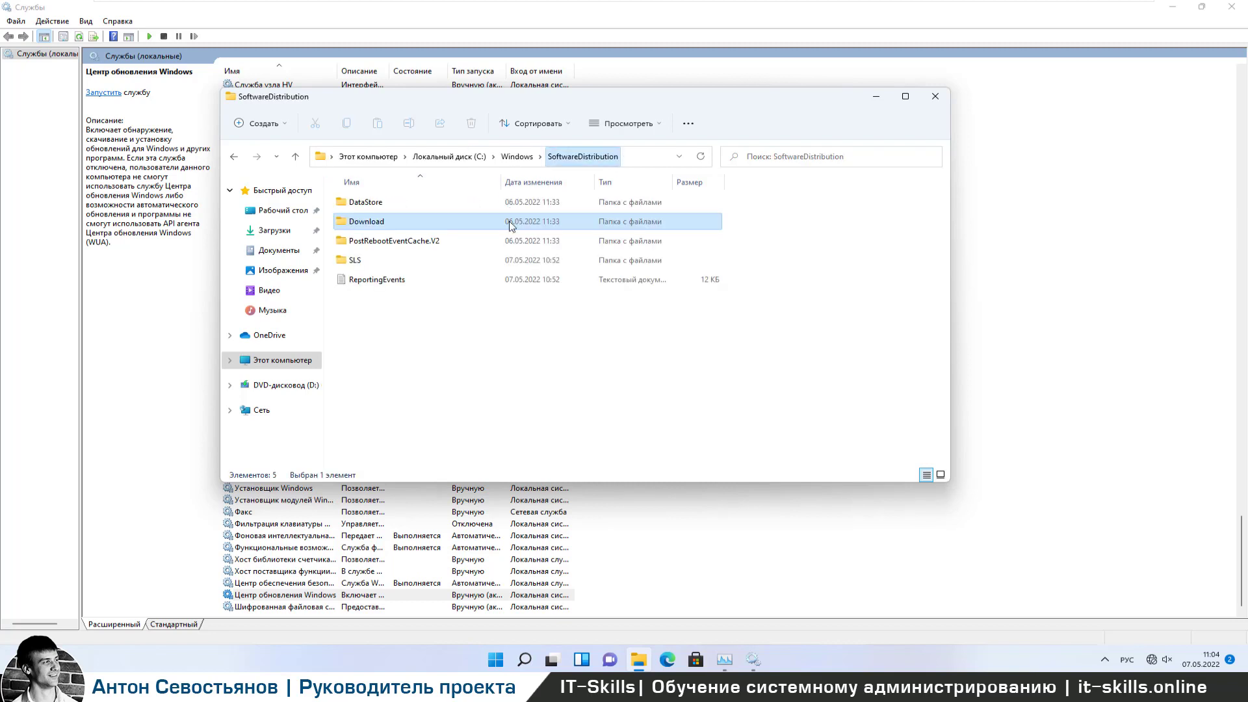
right_click(369, 321)
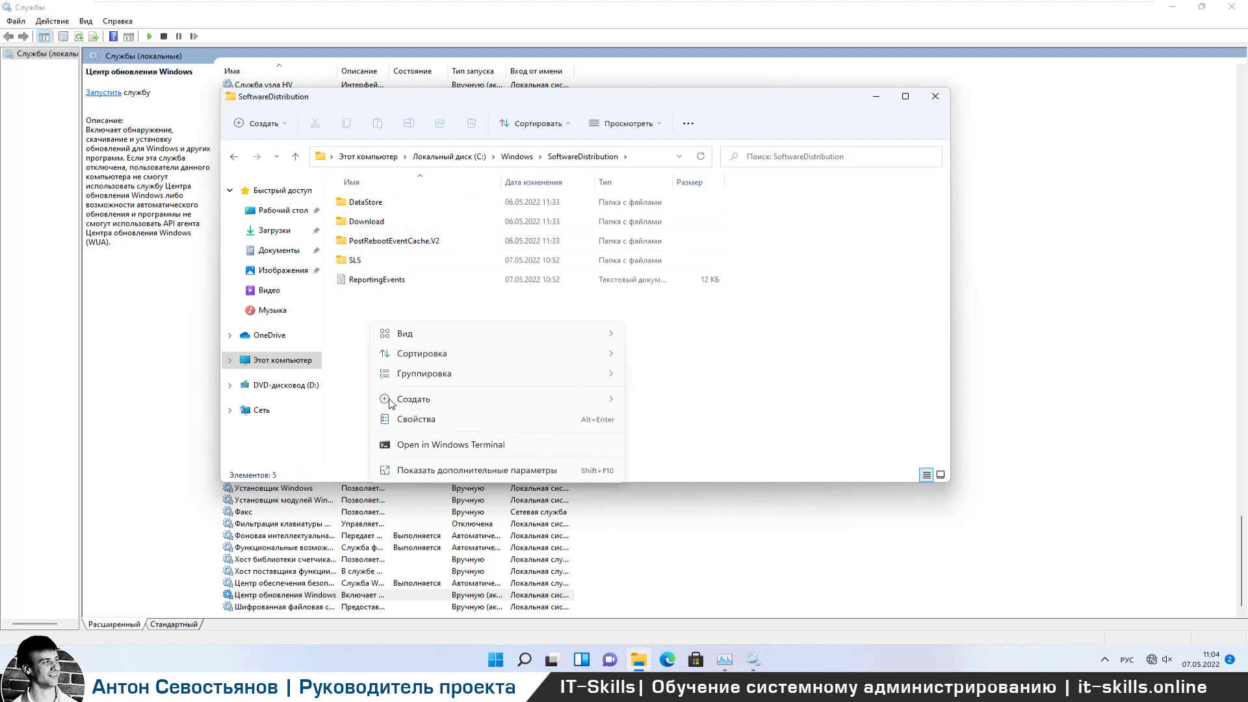
click(389, 225)
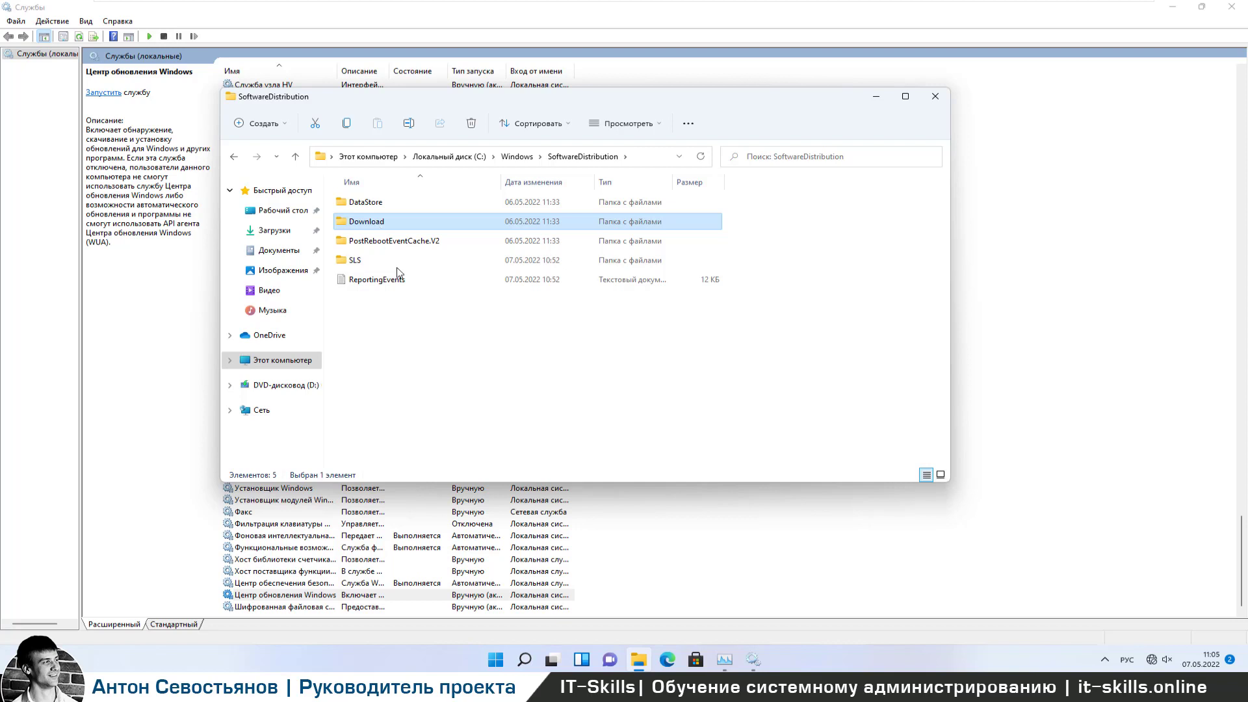
click(443, 352)
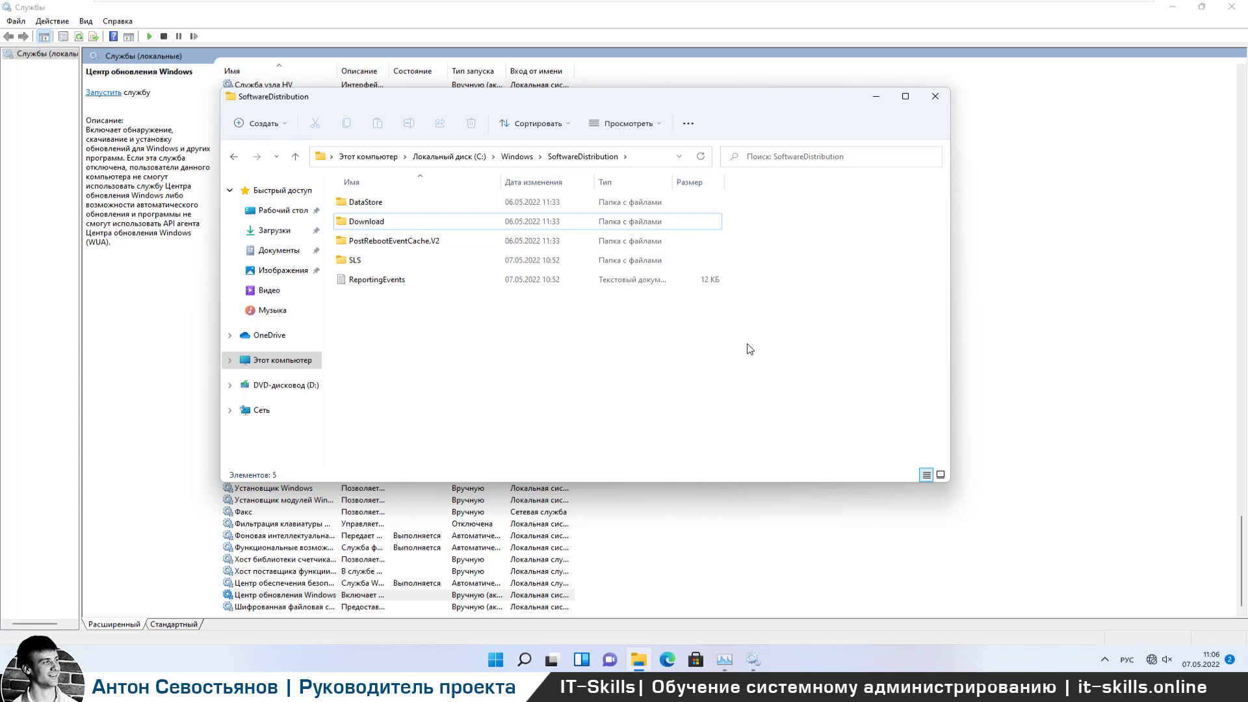
Step: Close File Explorer, the Services console and Task Manager
click(935, 96)
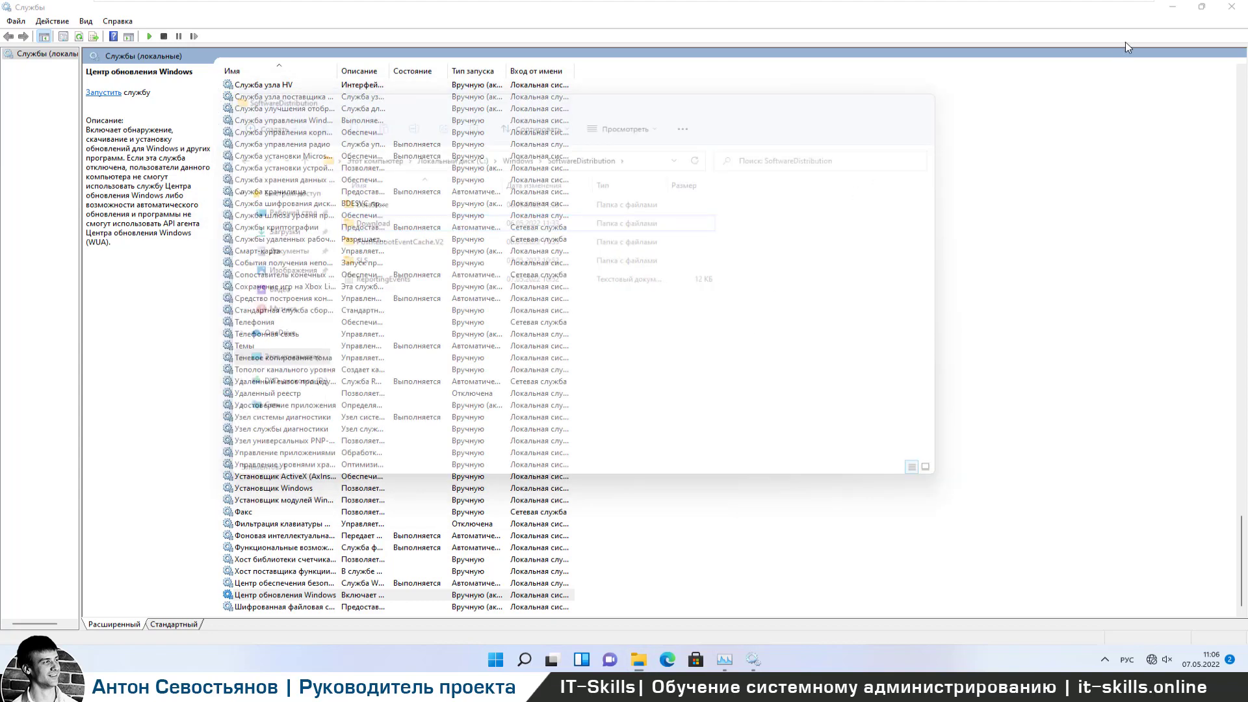
click(1229, 9)
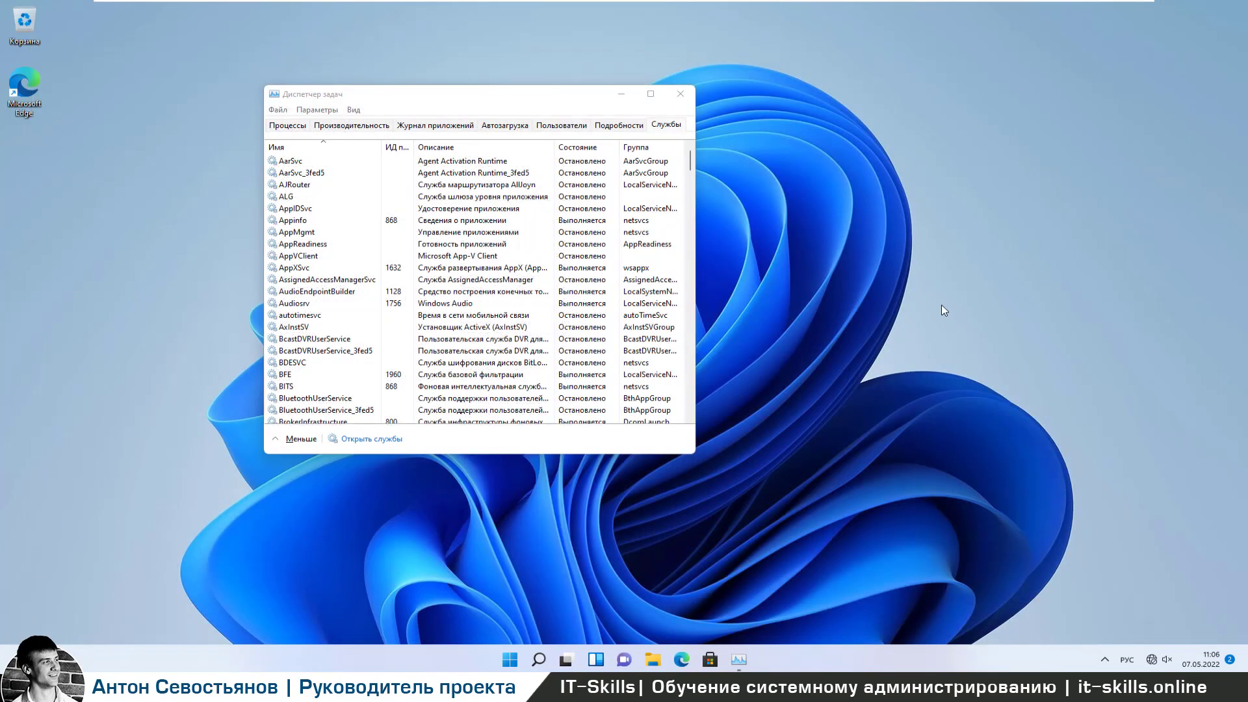
click(680, 95)
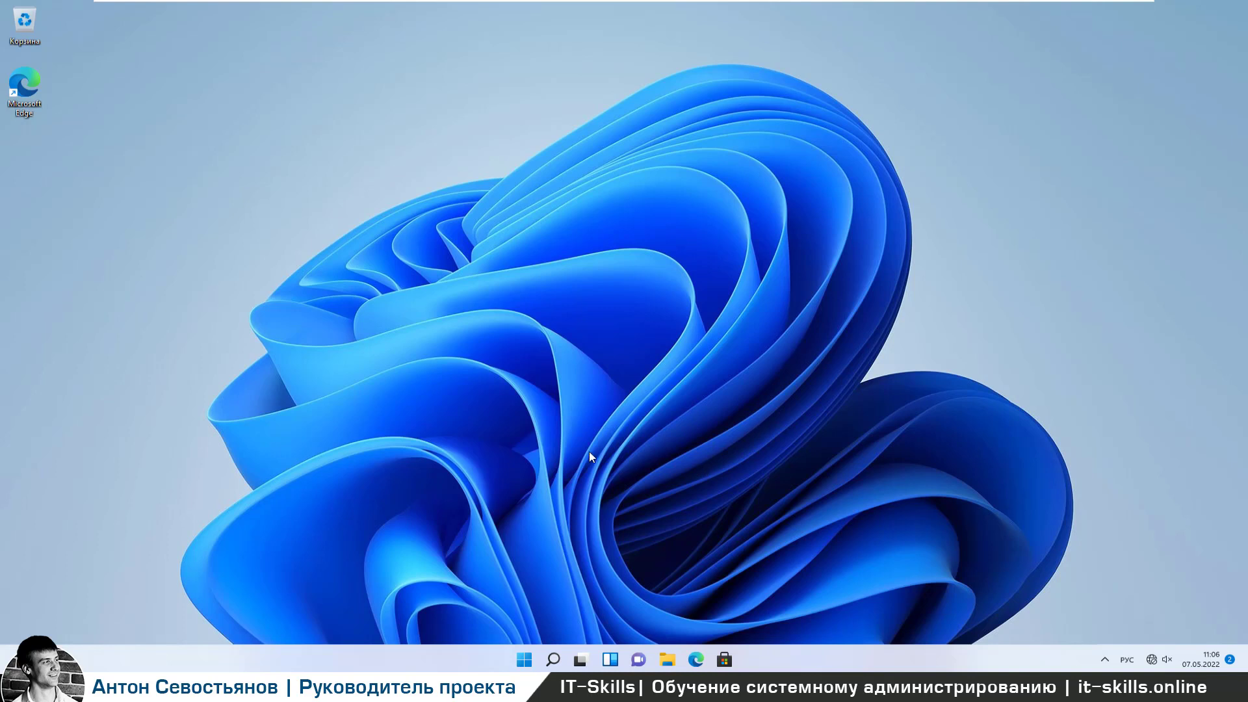
Step: Switch the input language to English and run gpedit.msc to open the Local Group Policy Editor
key(super+r)
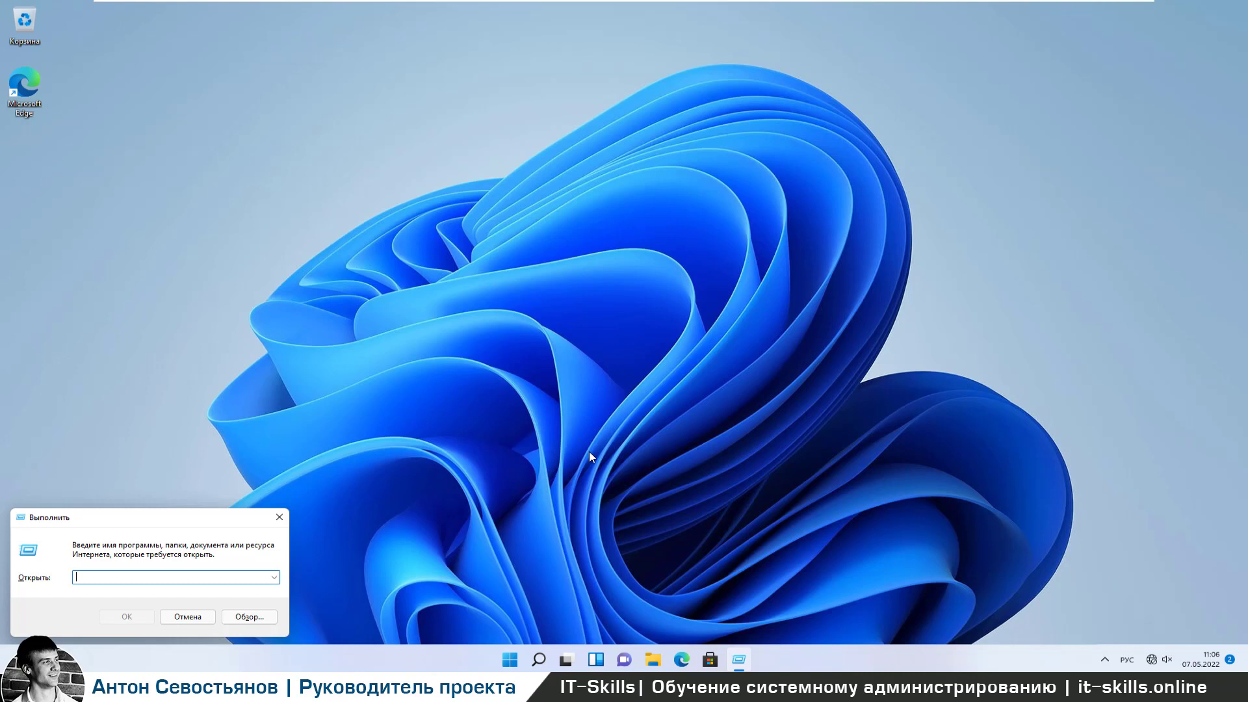
key(alt+shift)
text(gp)
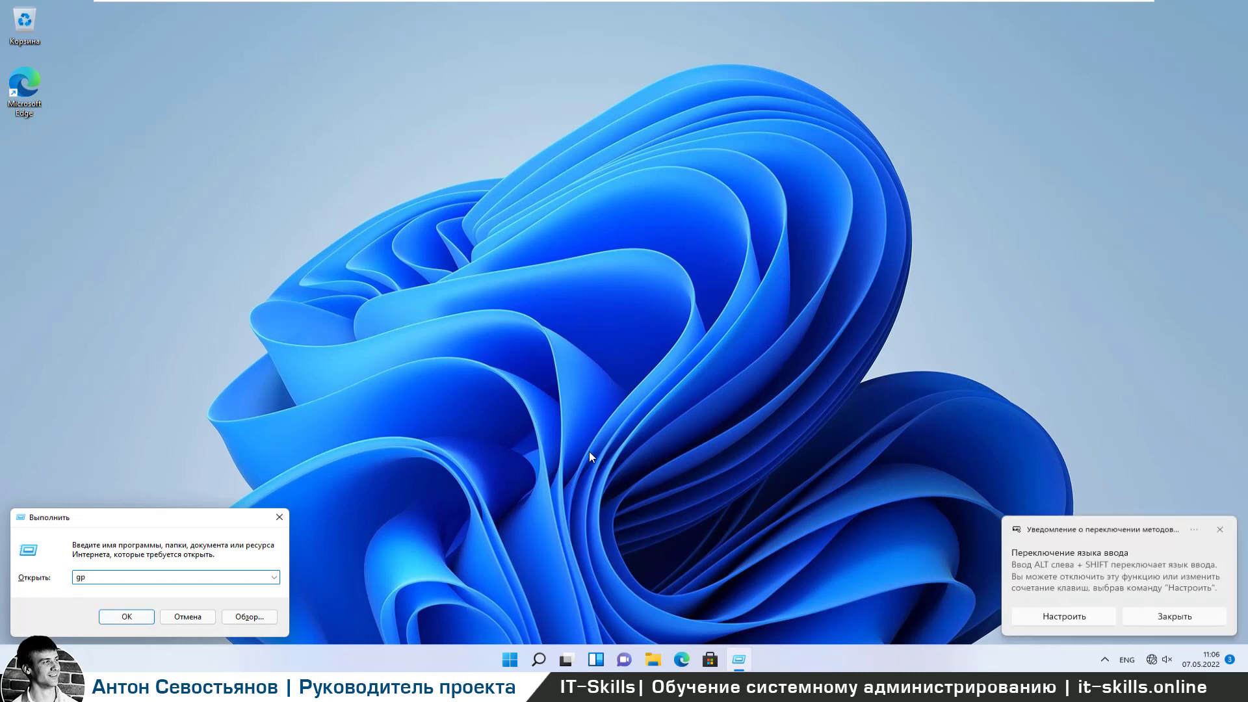
text(edit.msc)
key(Return)
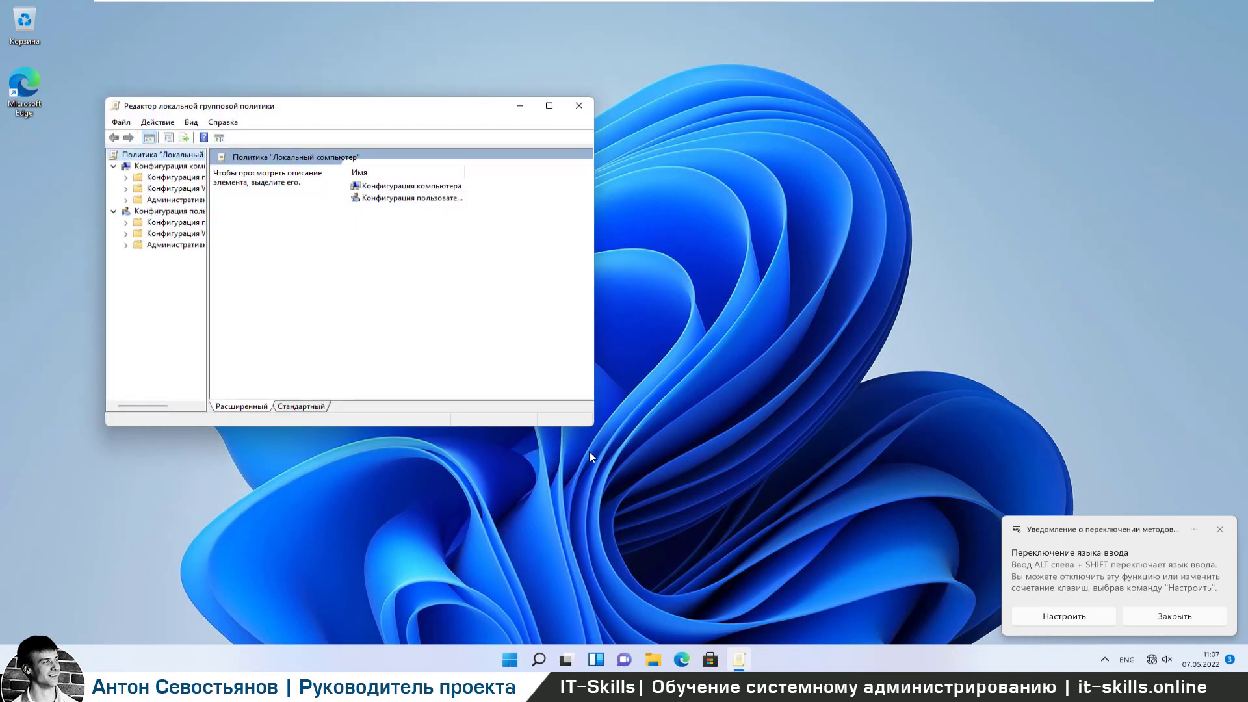
Step: Maximize the editor, widen its tree, and open Центр обновления Windows under the computer's Административные шаблоны > Компоненты Windows
click(549, 105)
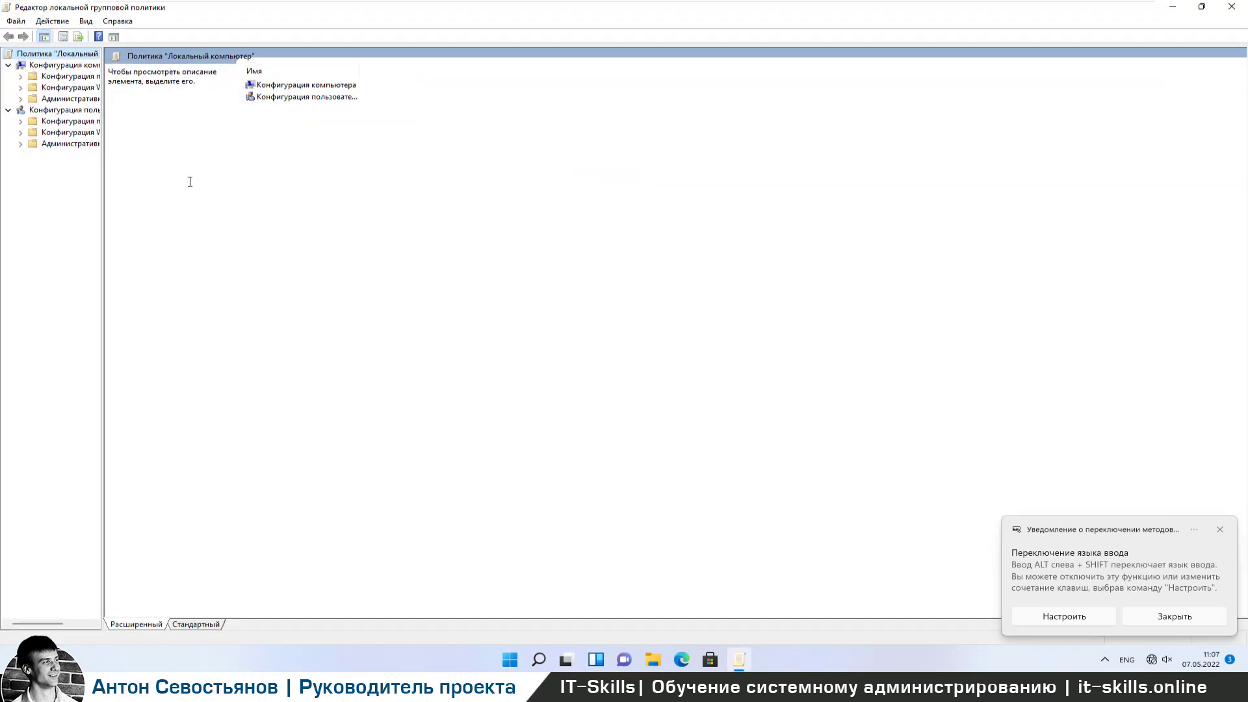
drag(102, 175, 287, 170)
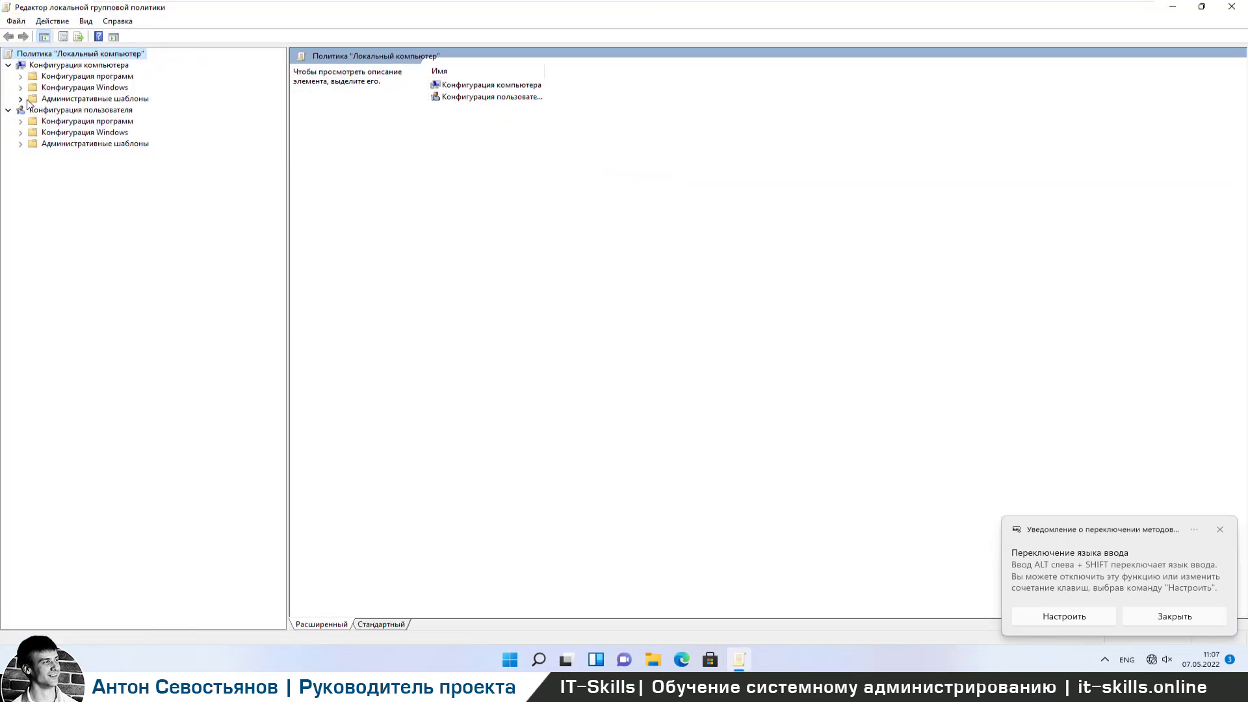
click(20, 99)
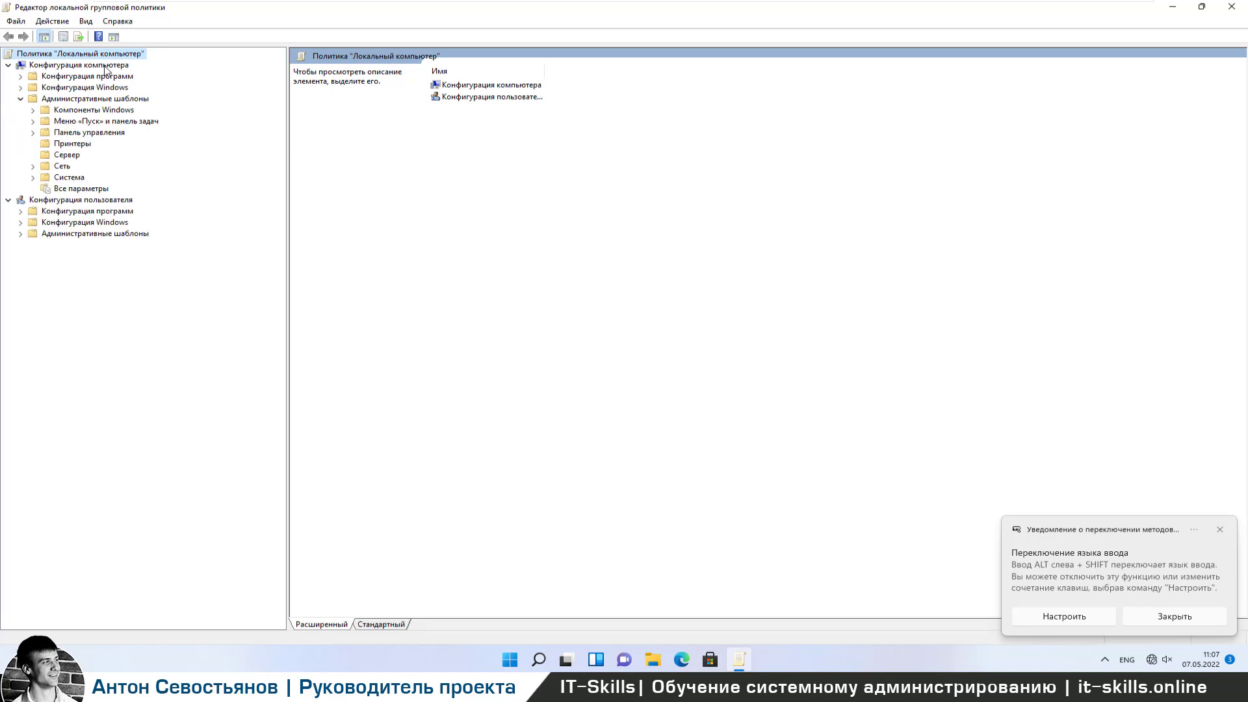
click(34, 110)
drag(280, 278, 300, 550)
double_click(117, 447)
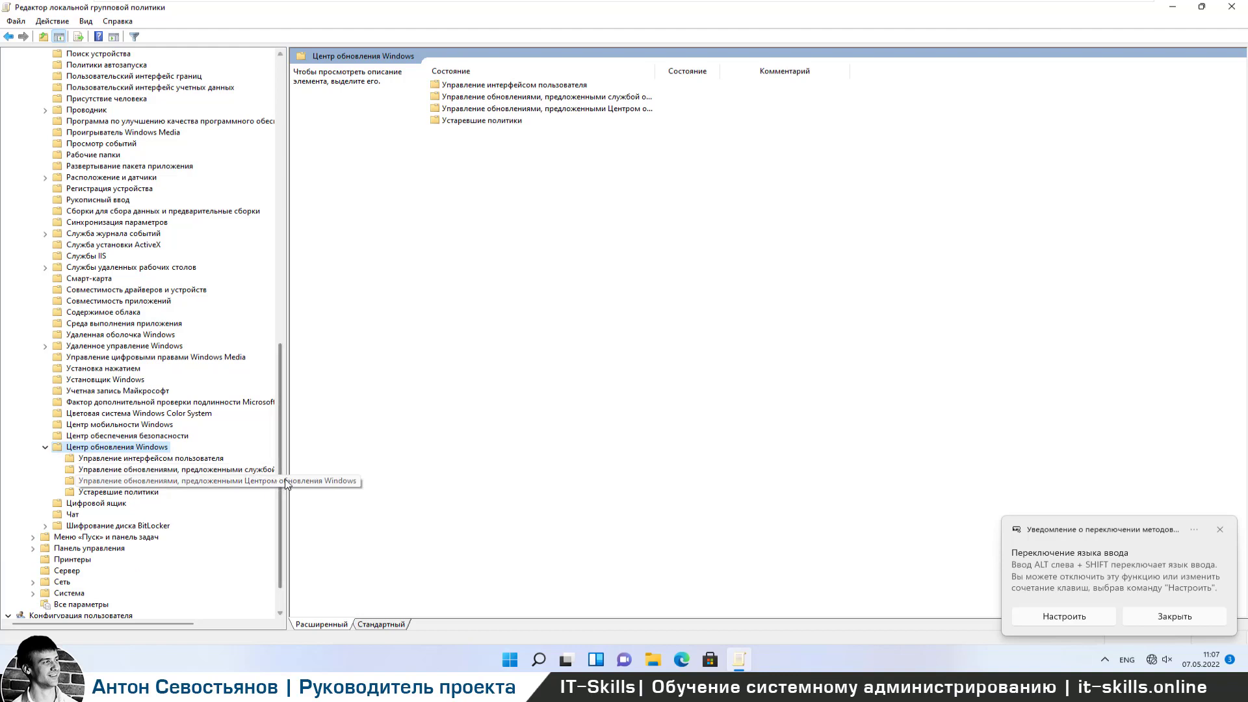
Step: Open the policy Указать размещение службы обновлений Майкрософт в интрасети from the Windows Server update section and maximize its window
drag(290, 485, 352, 485)
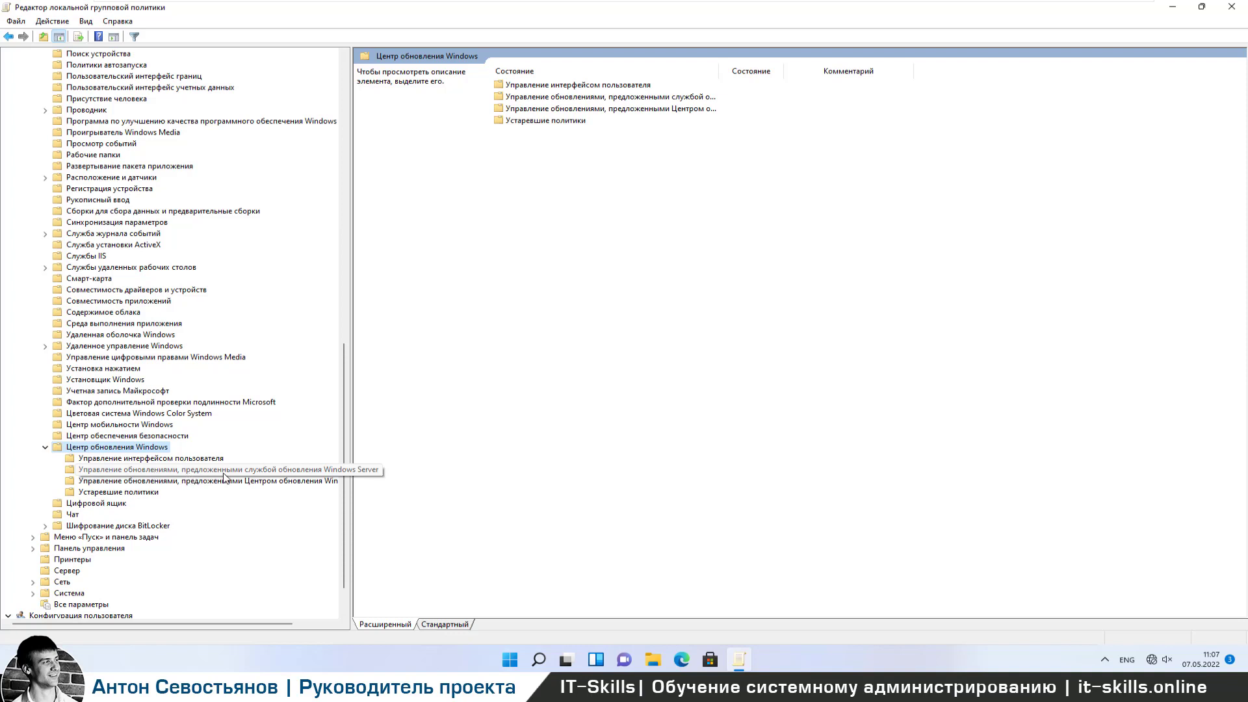
click(340, 470)
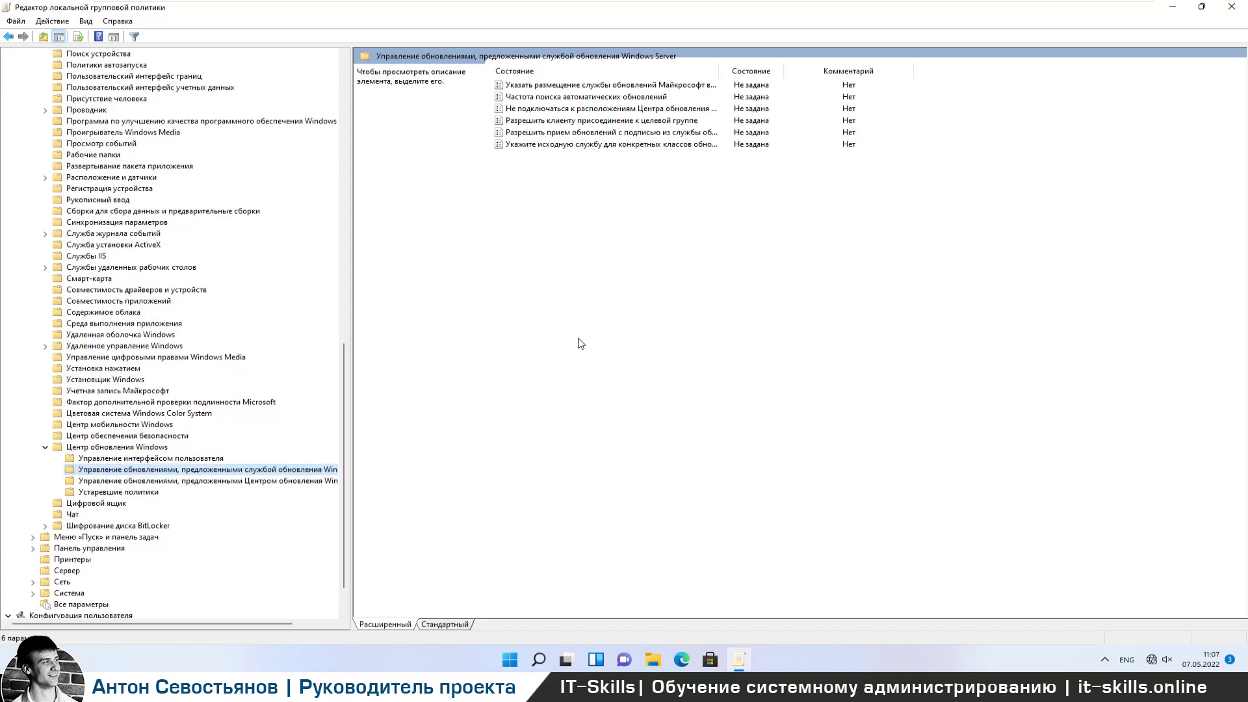
click(584, 87)
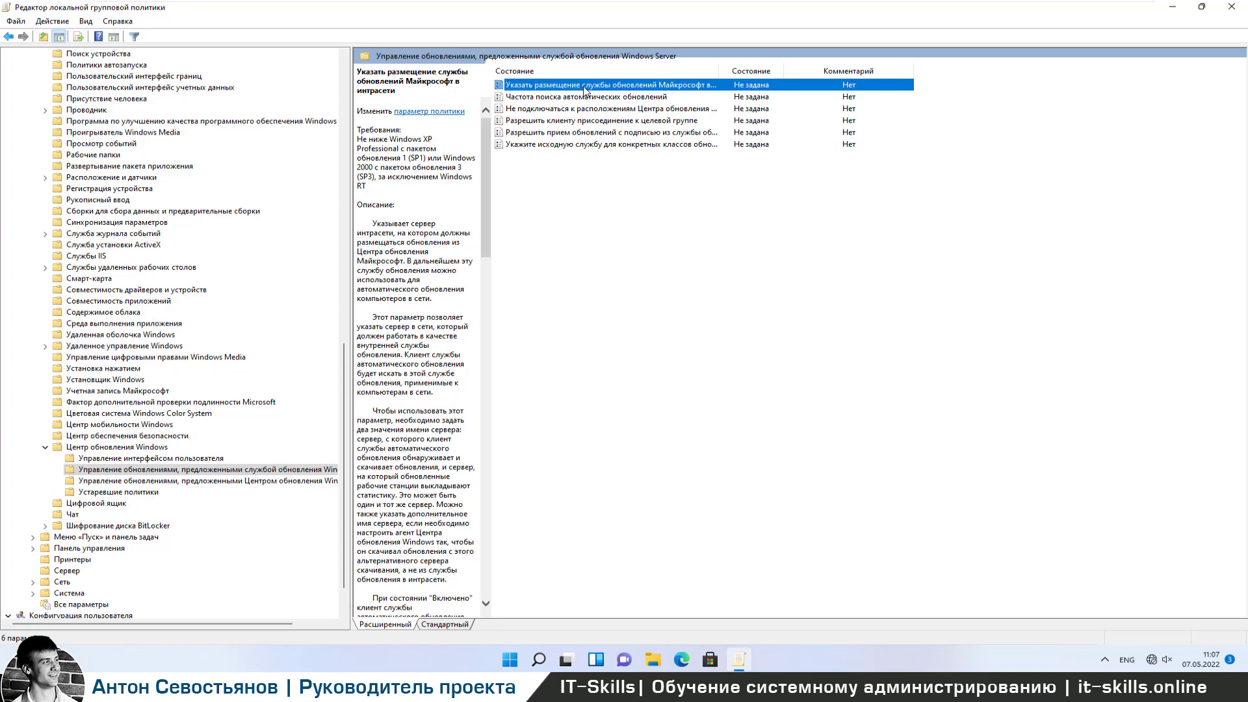
double_click(584, 87)
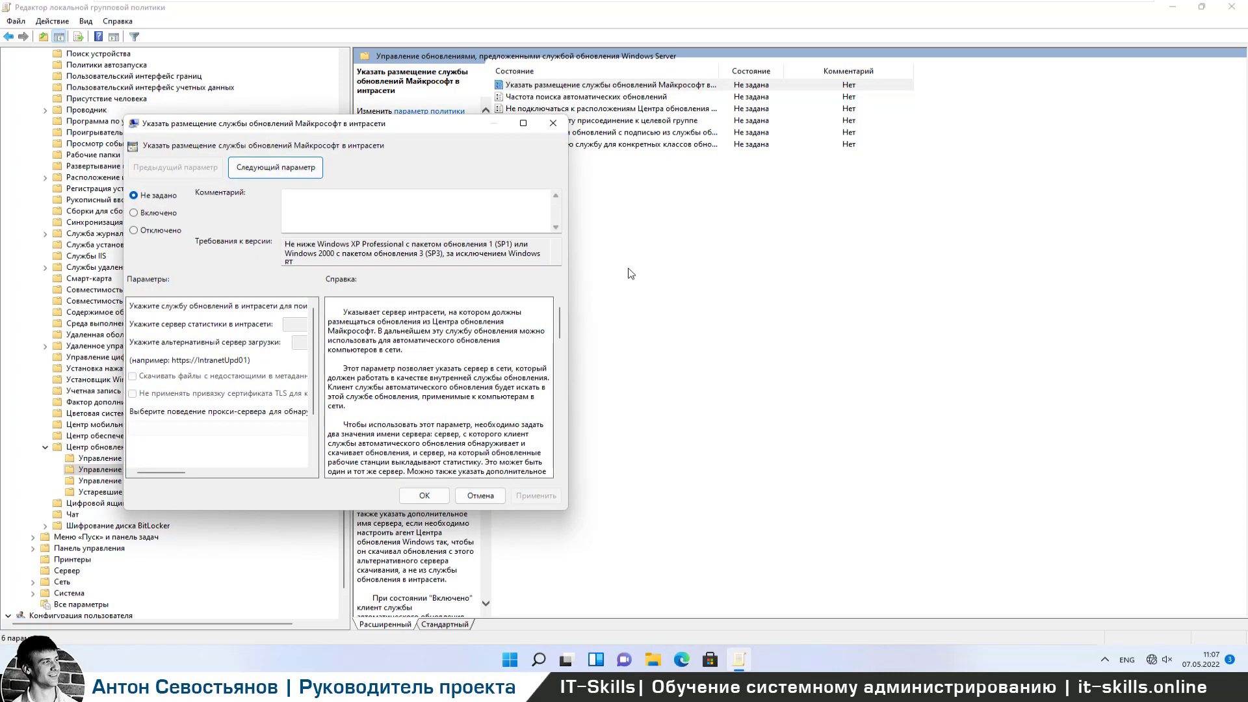
double_click(364, 126)
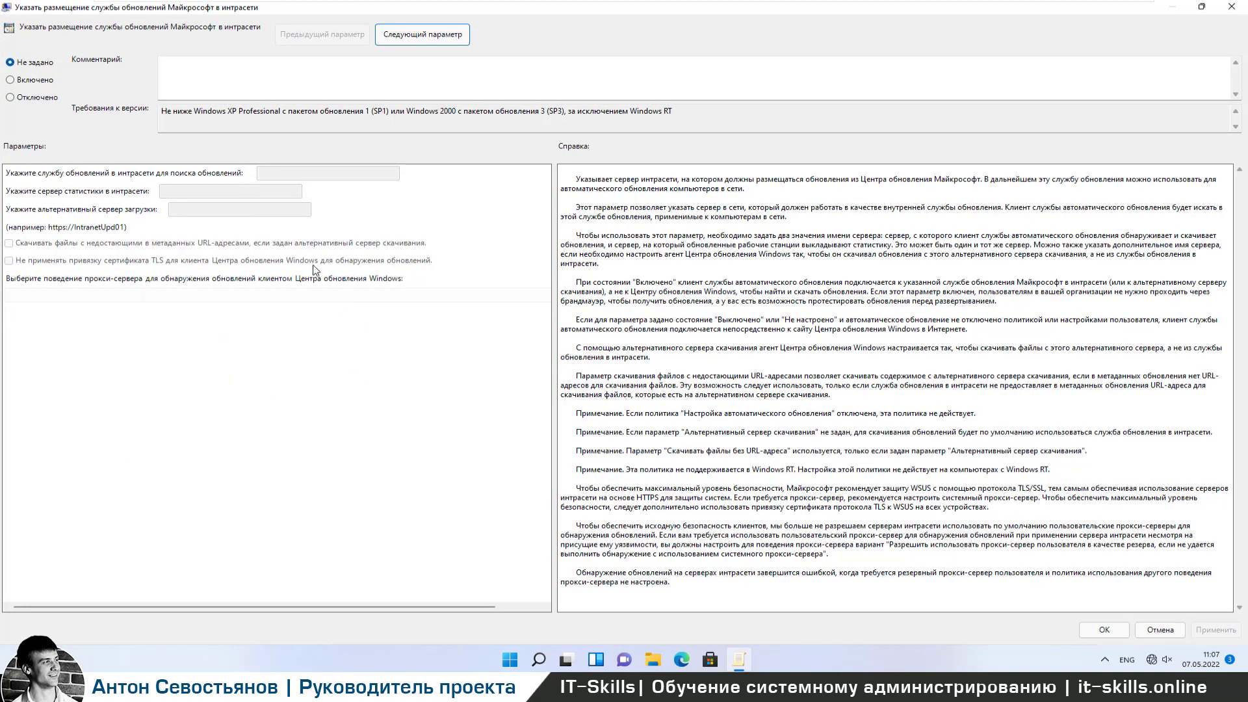
click(35, 81)
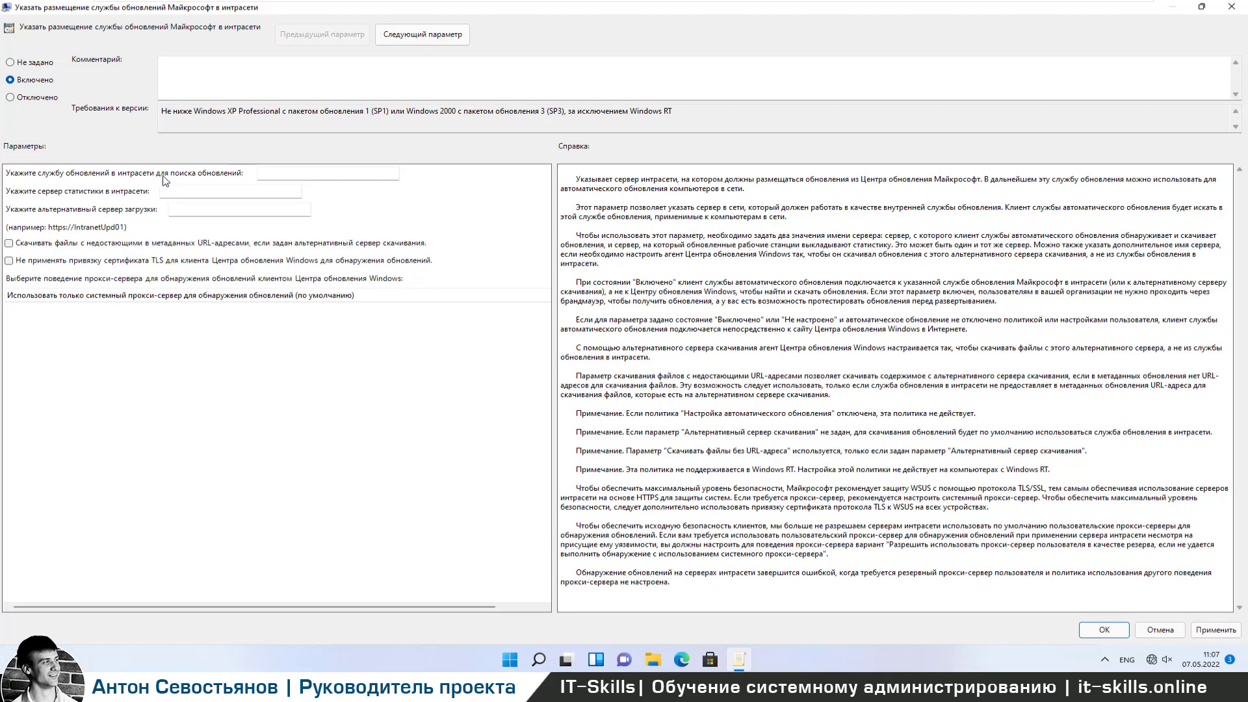
click(285, 173)
text(http://127.0.0.1:8530)
click(275, 193)
text(http://127.0.0.1:8530)
click(269, 210)
text(http://127.0.0.1:8530)
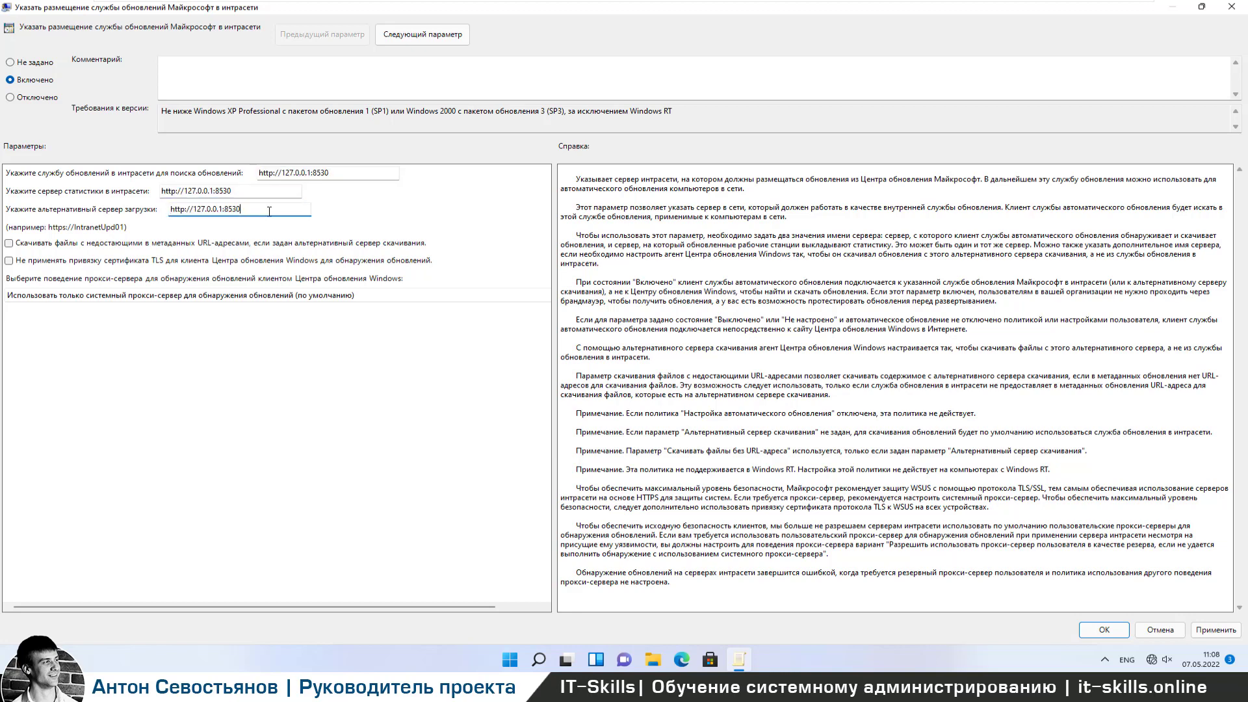
Step: Highlight the IP address and port in the update service URL, apply the policy, and close its window
click(280, 175)
drag(280, 174, 311, 177)
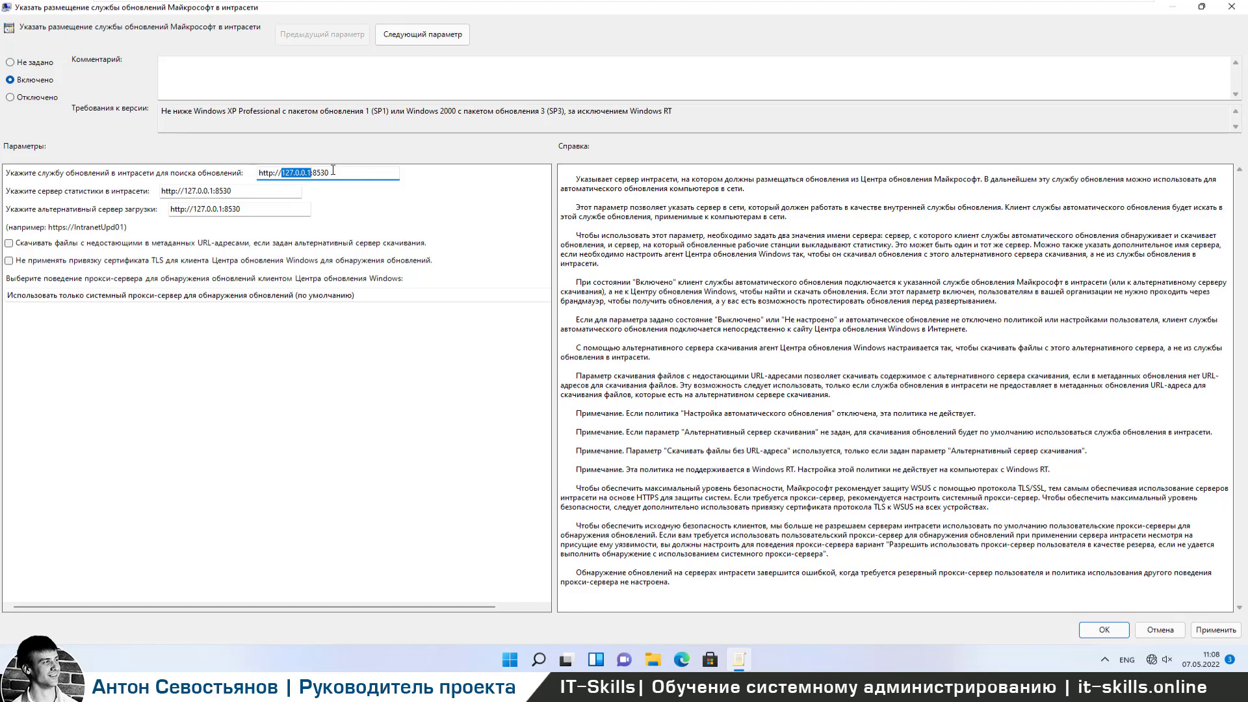
drag(312, 175, 355, 175)
click(1213, 637)
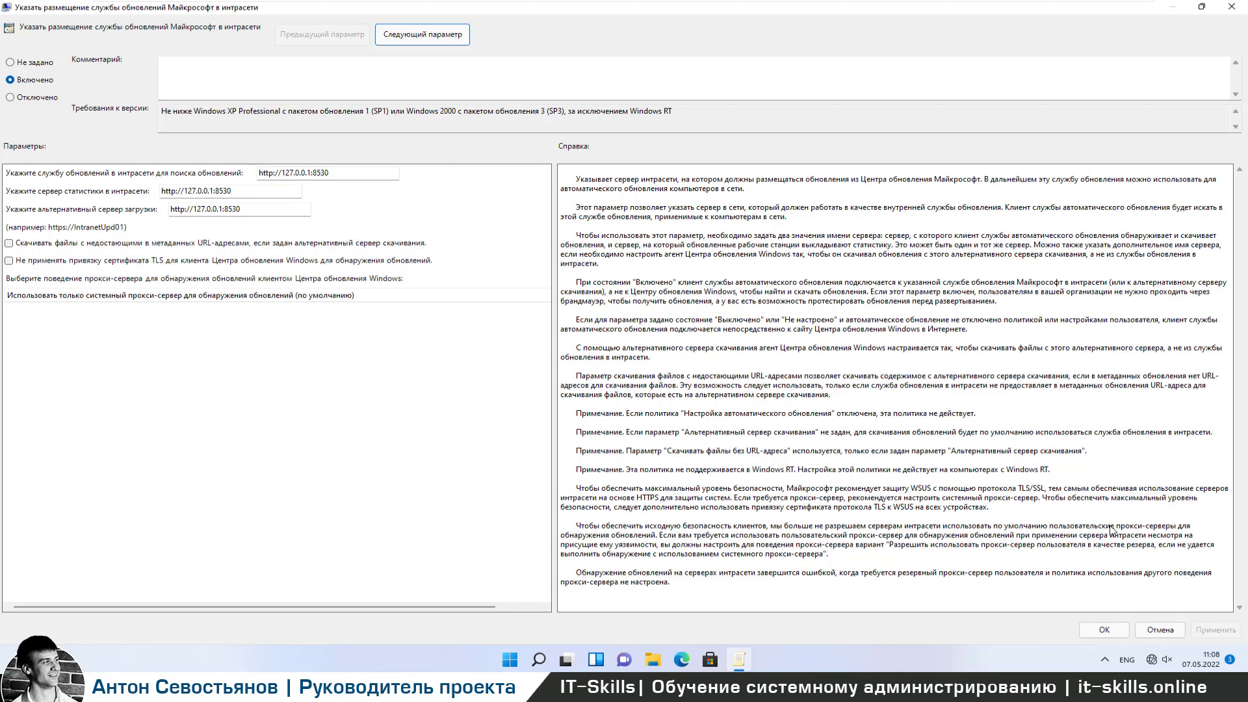
click(1105, 630)
click(741, 299)
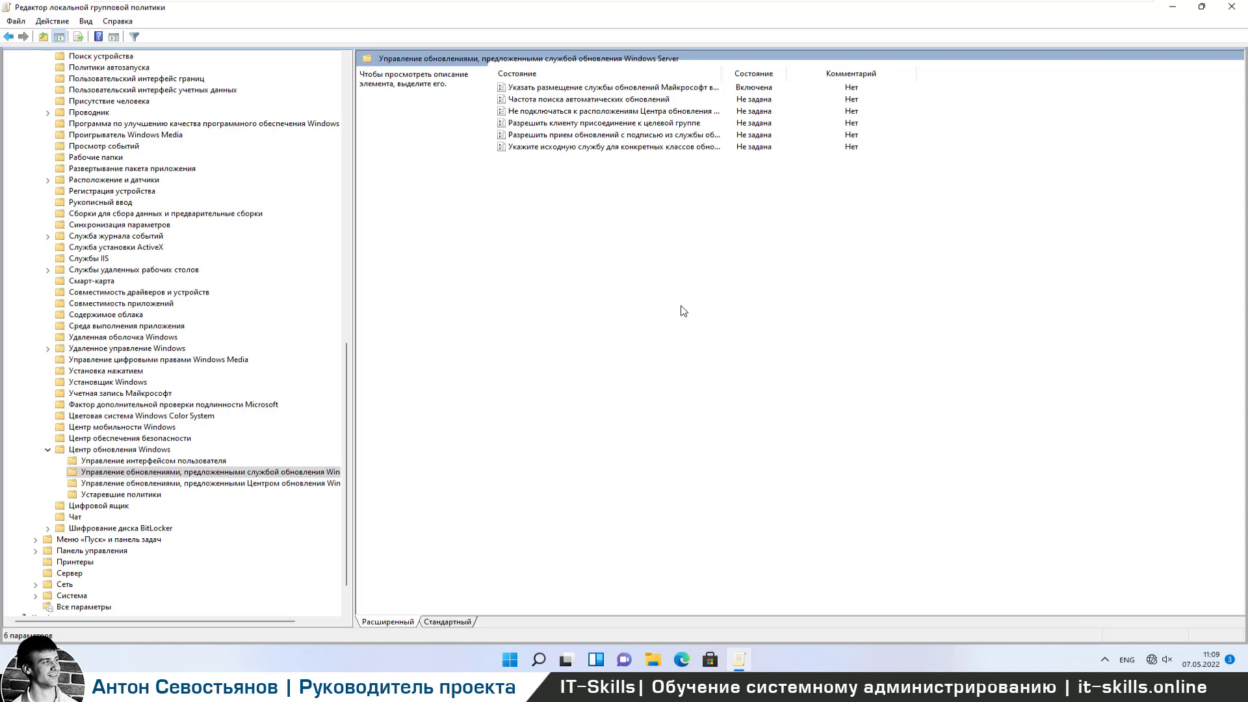
Step: Look through the other policy sections under Центр обновления Windows and return to the Windows Server update section
click(679, 123)
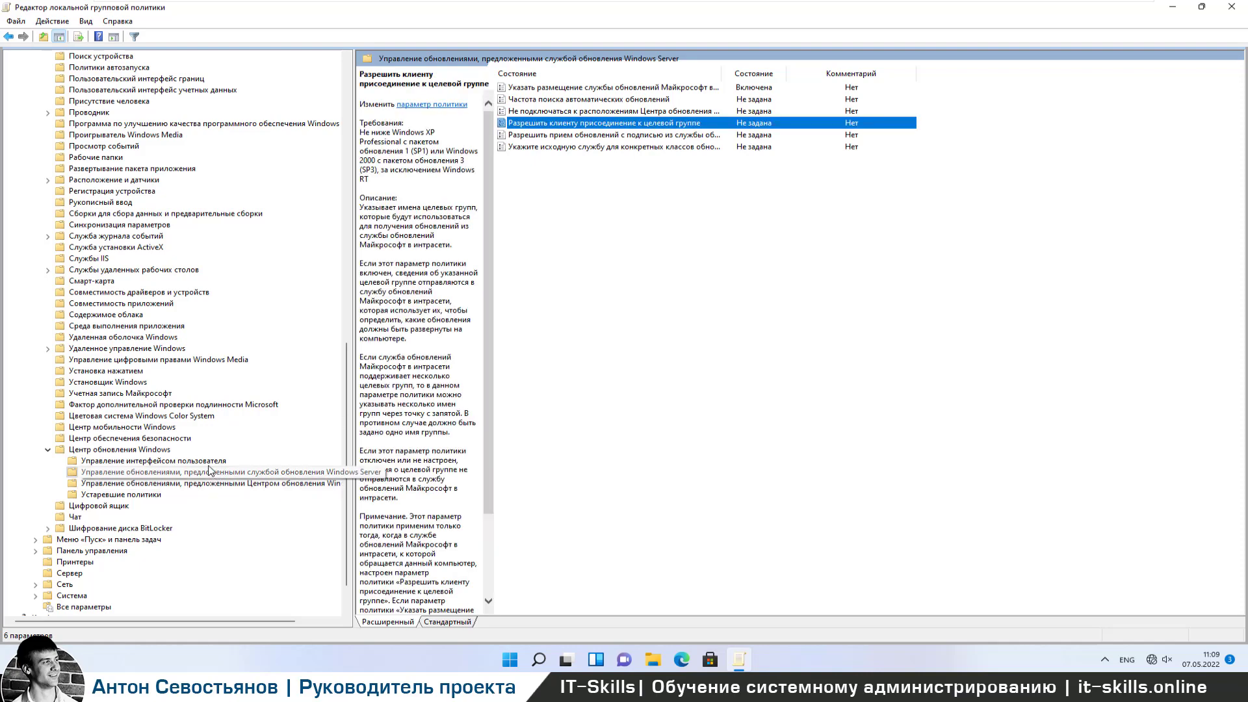
click(182, 460)
click(179, 483)
click(153, 494)
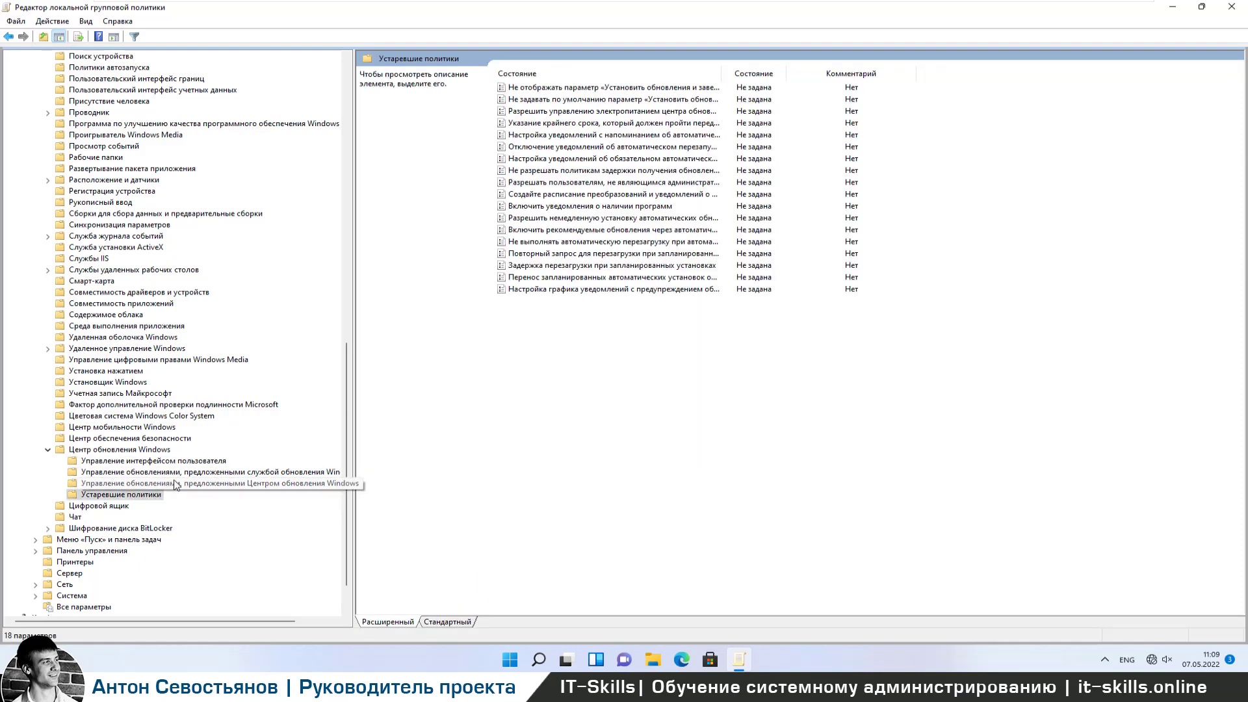
click(184, 472)
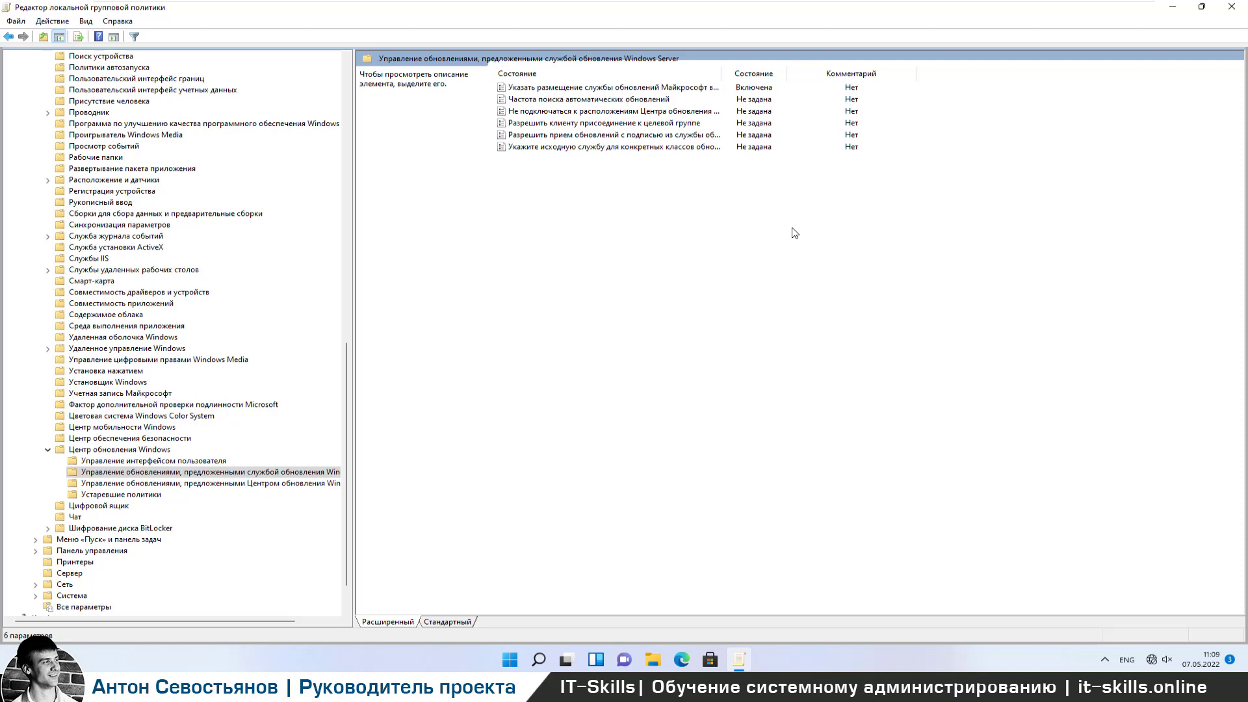
click(653, 87)
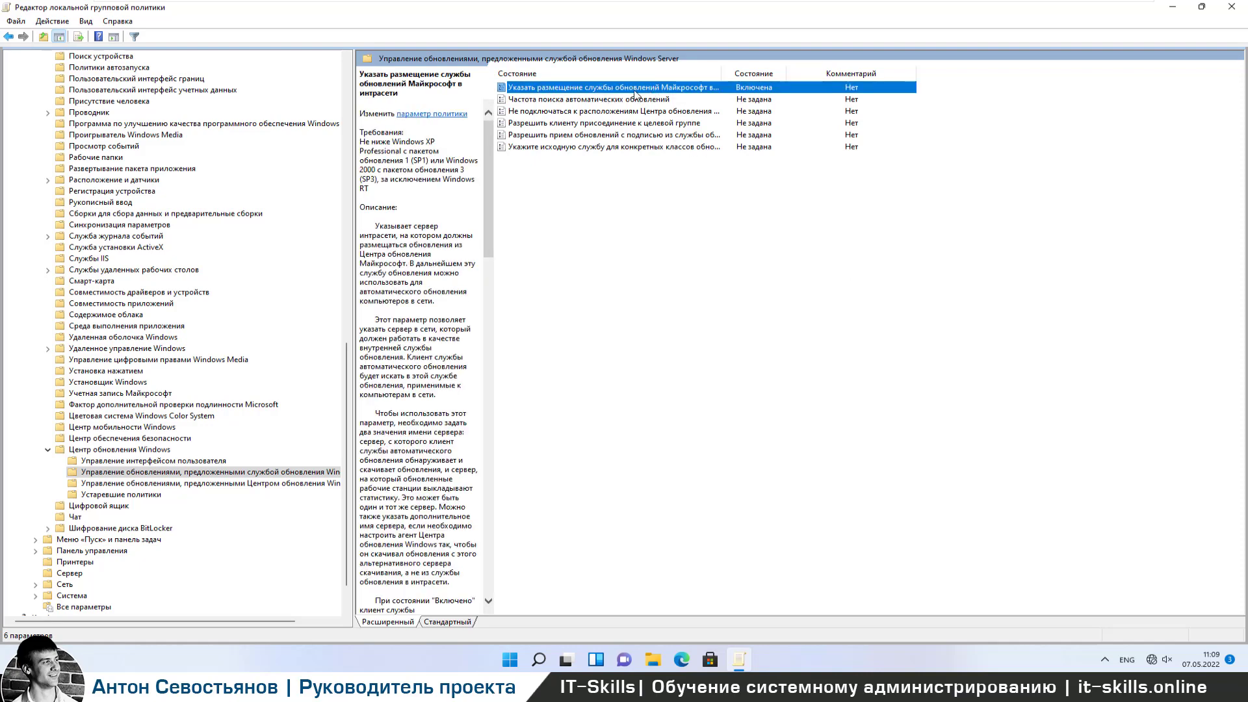
click(754, 295)
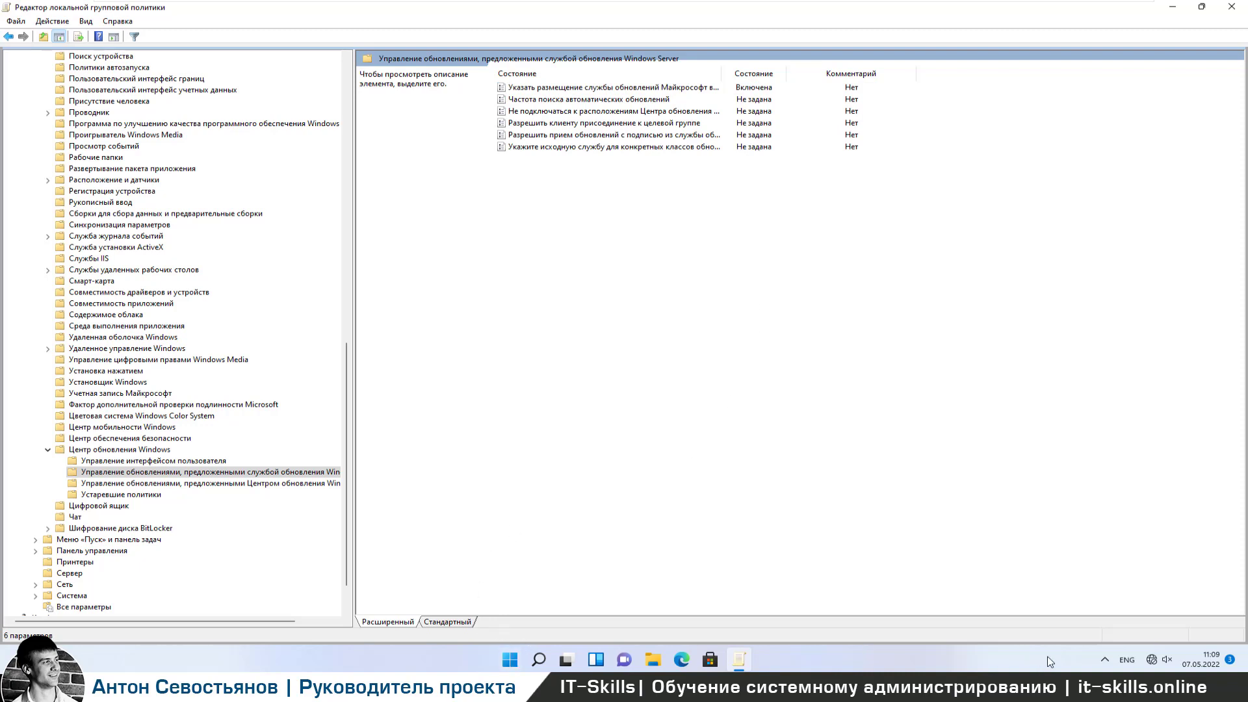
Step: Open the Windows 11 virtual machine's settings and set its network adapter to connected (Подключено)
mouse_move(770, 2)
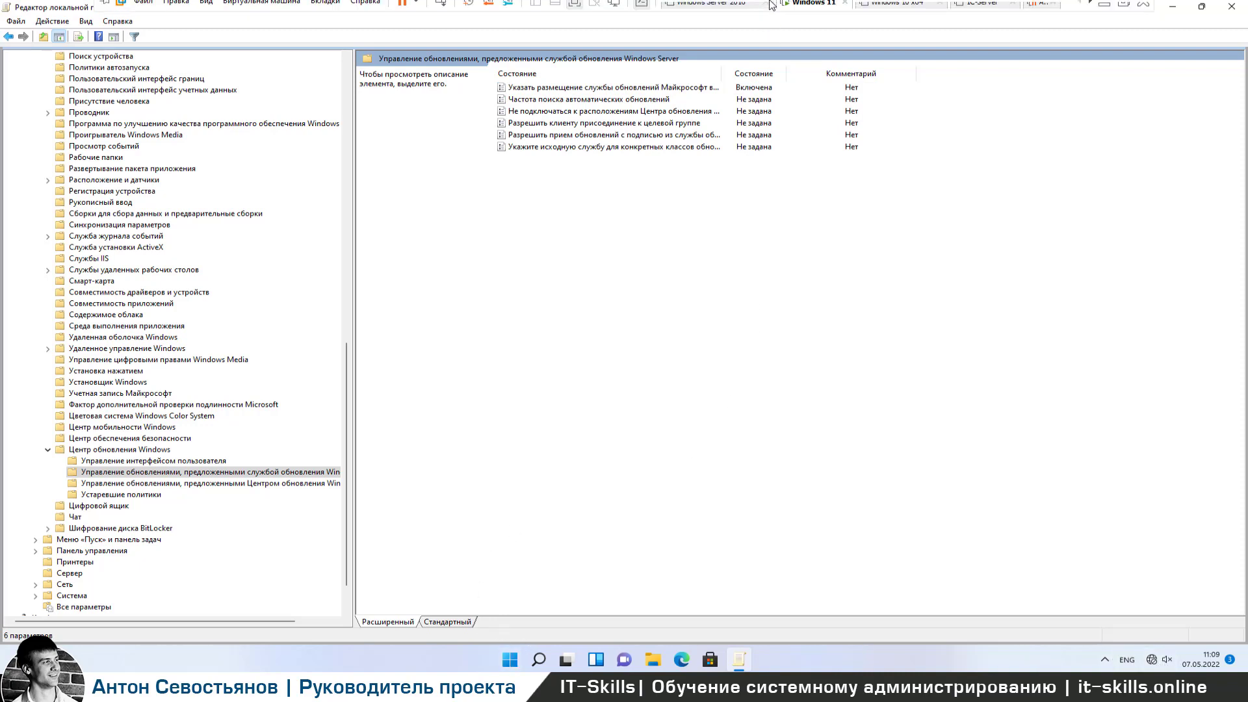
right_click(817, 9)
click(872, 178)
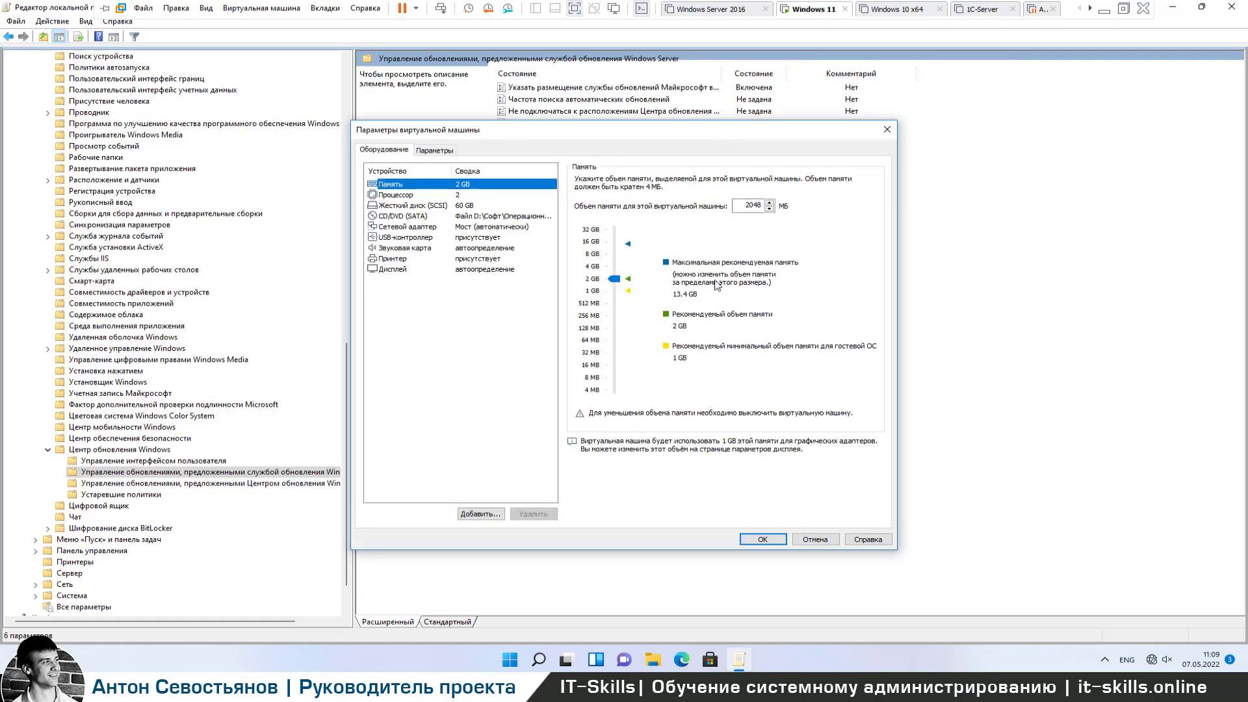
click(481, 226)
click(599, 180)
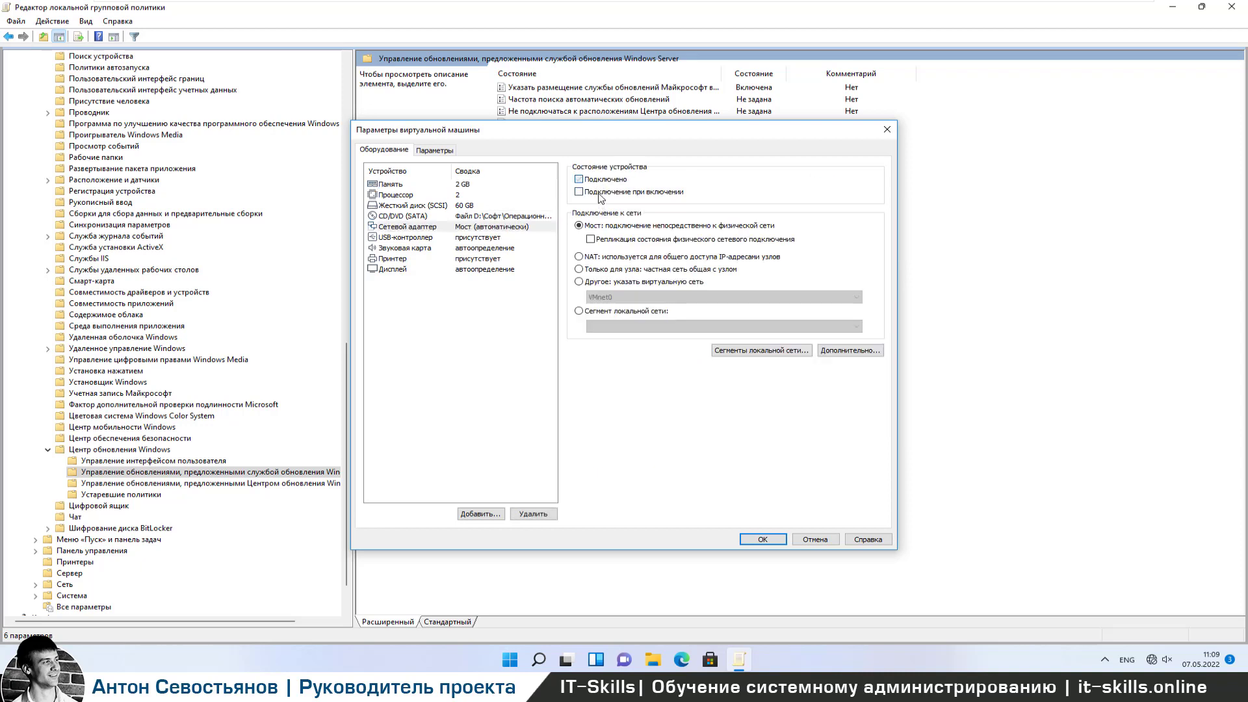
click(764, 541)
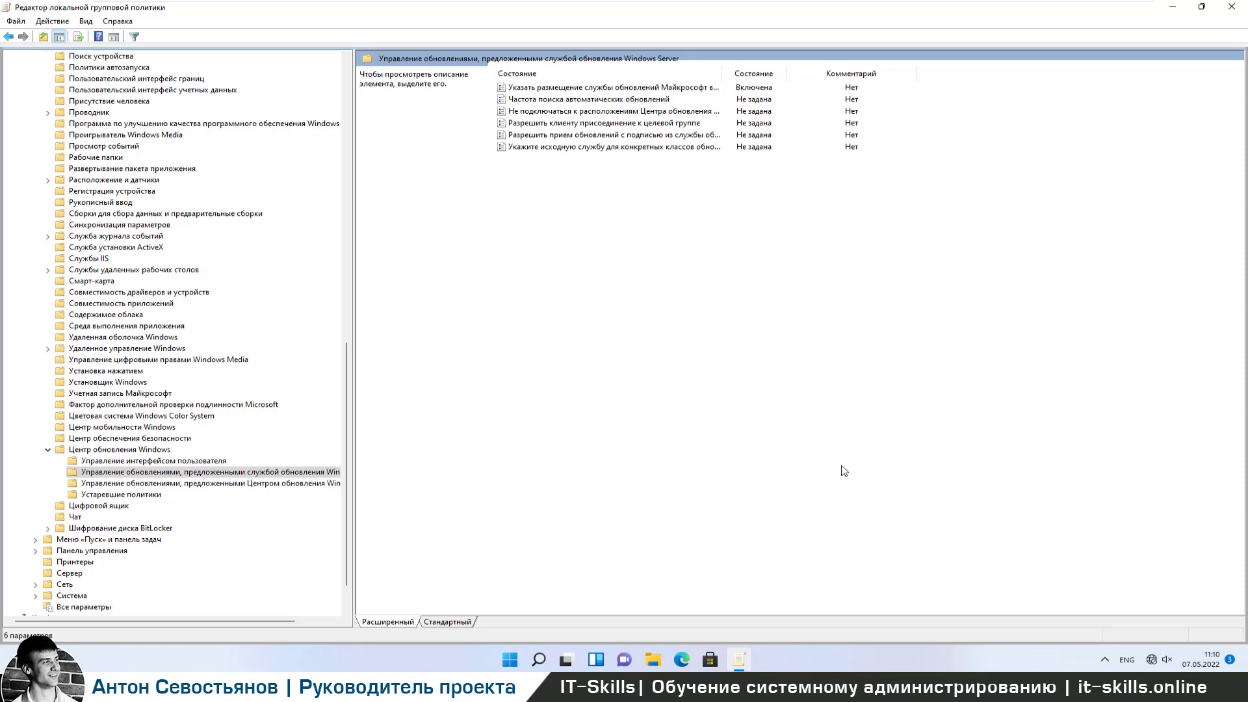
Step: Open a command prompt by running cmd, using the English keyboard layout
key(super+r)
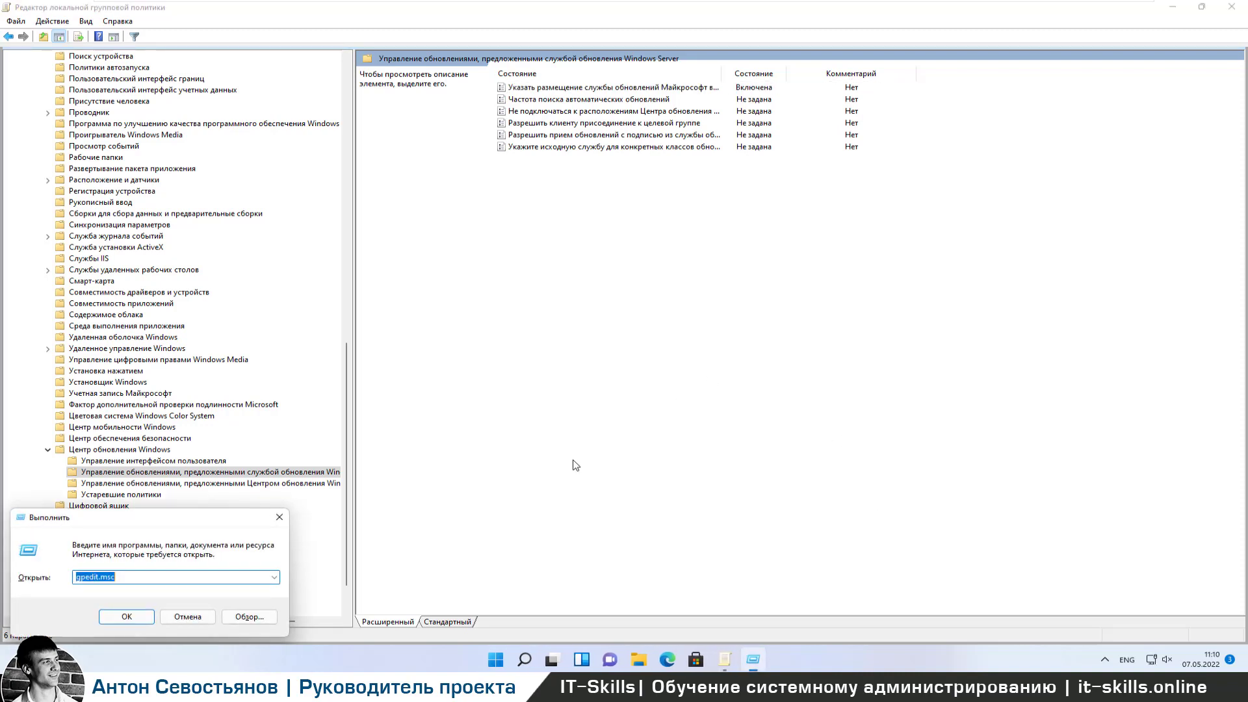
key(alt+shift)
text(сьв)
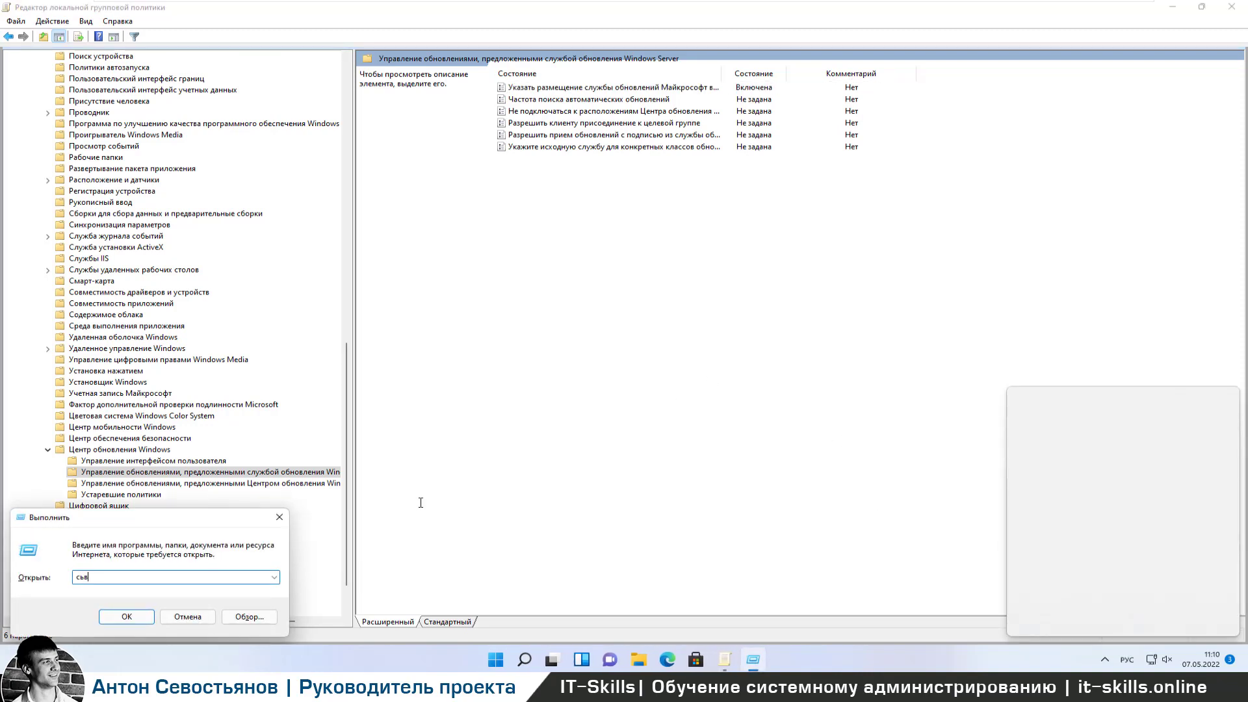
key(BackSpace)
key(BackSpace)
key(BackSpace)
key(alt+shift)
text(cmd)
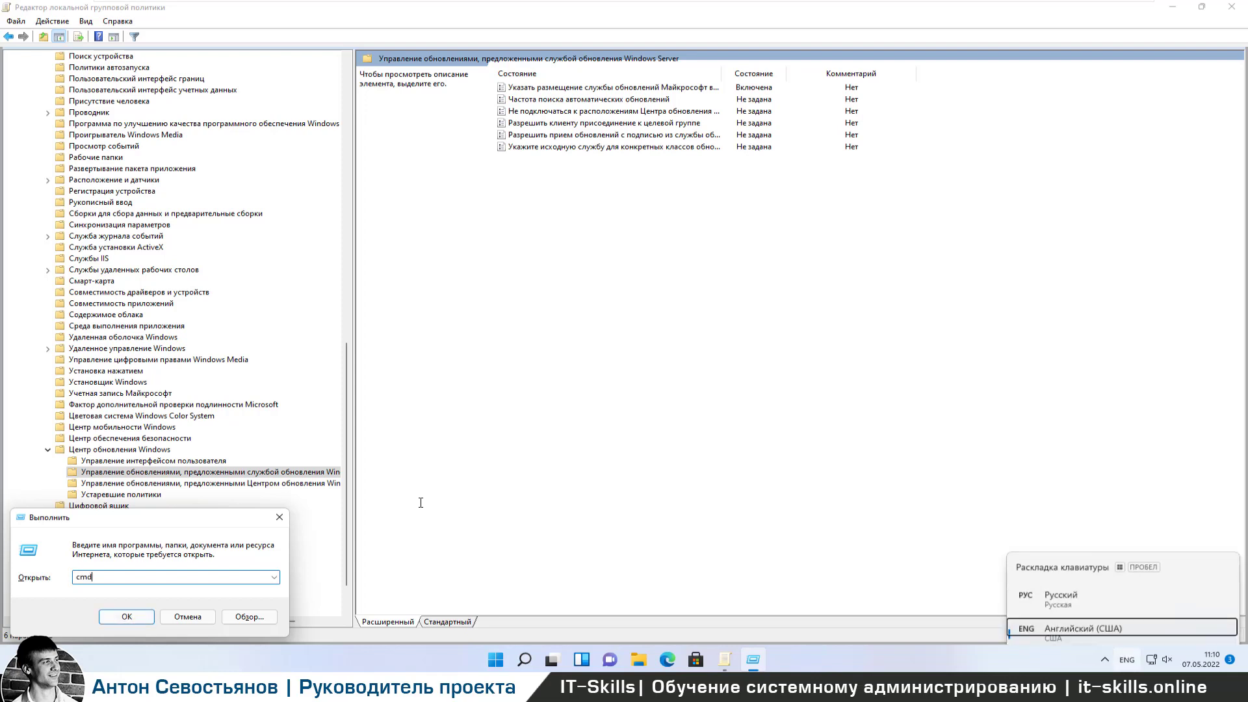
key(Return)
Step: Test the internet connection by pinging 8.8.8.8, stop the ping early, and minimize the command prompt
text(pi)
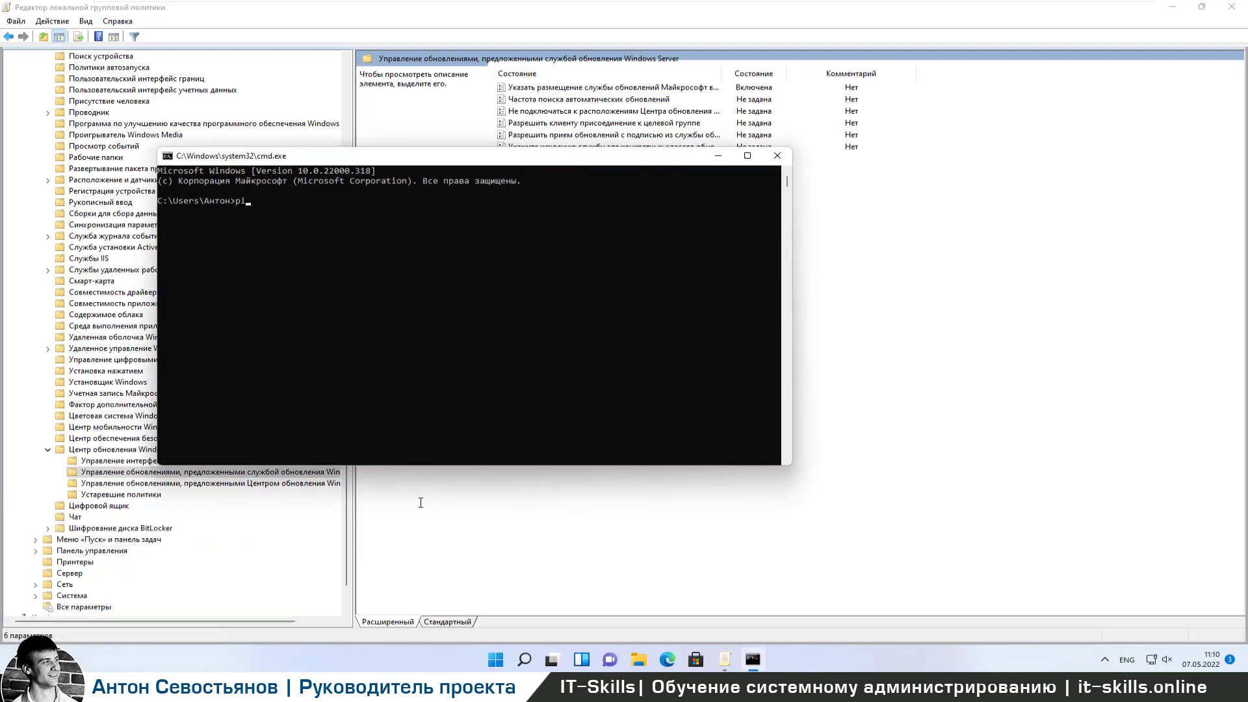
text(ng 8.8.8.8)
key(Return)
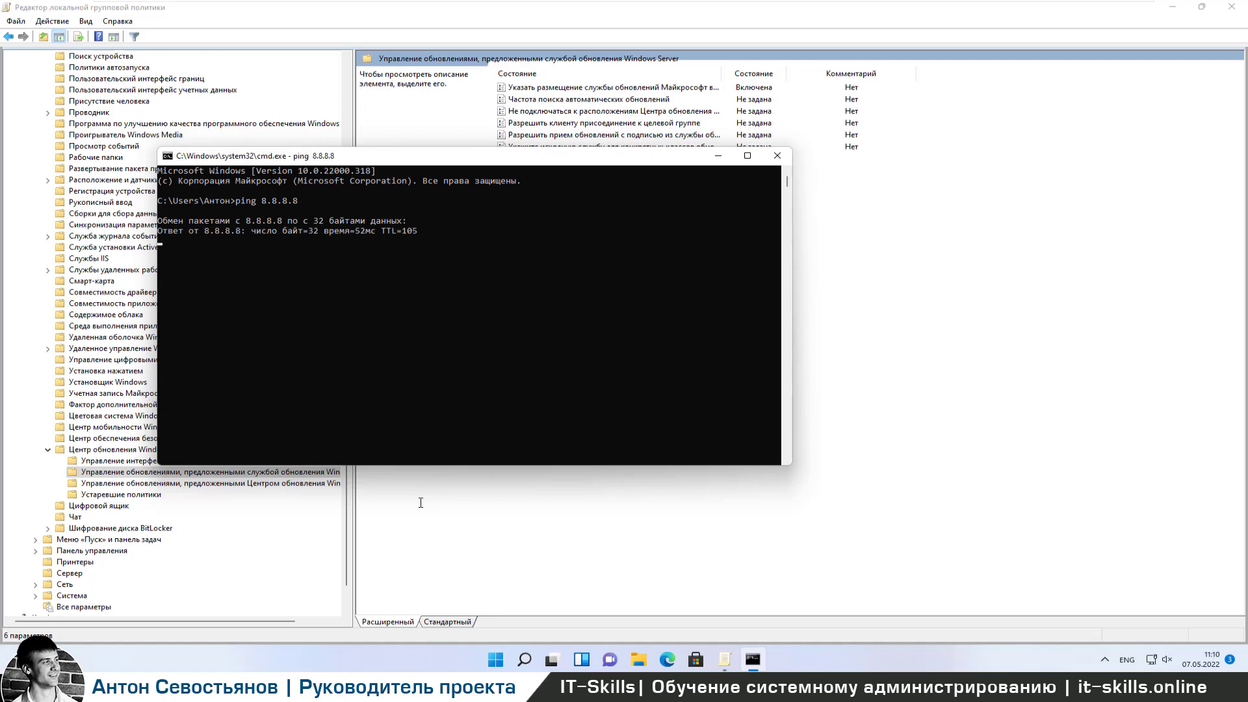
key(ctrl+c)
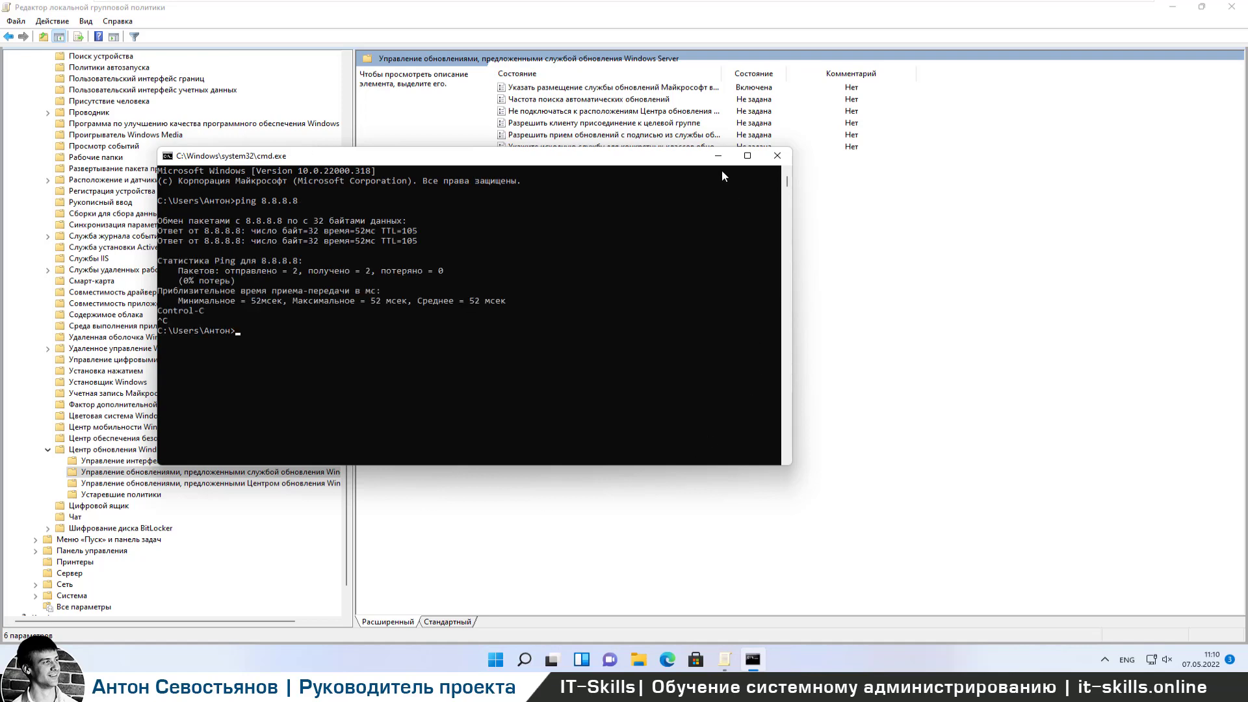
click(753, 659)
Step: Check for updates in Центр обновления Windows, try the online check from Microsoft as well, and minimize the settings window
click(495, 659)
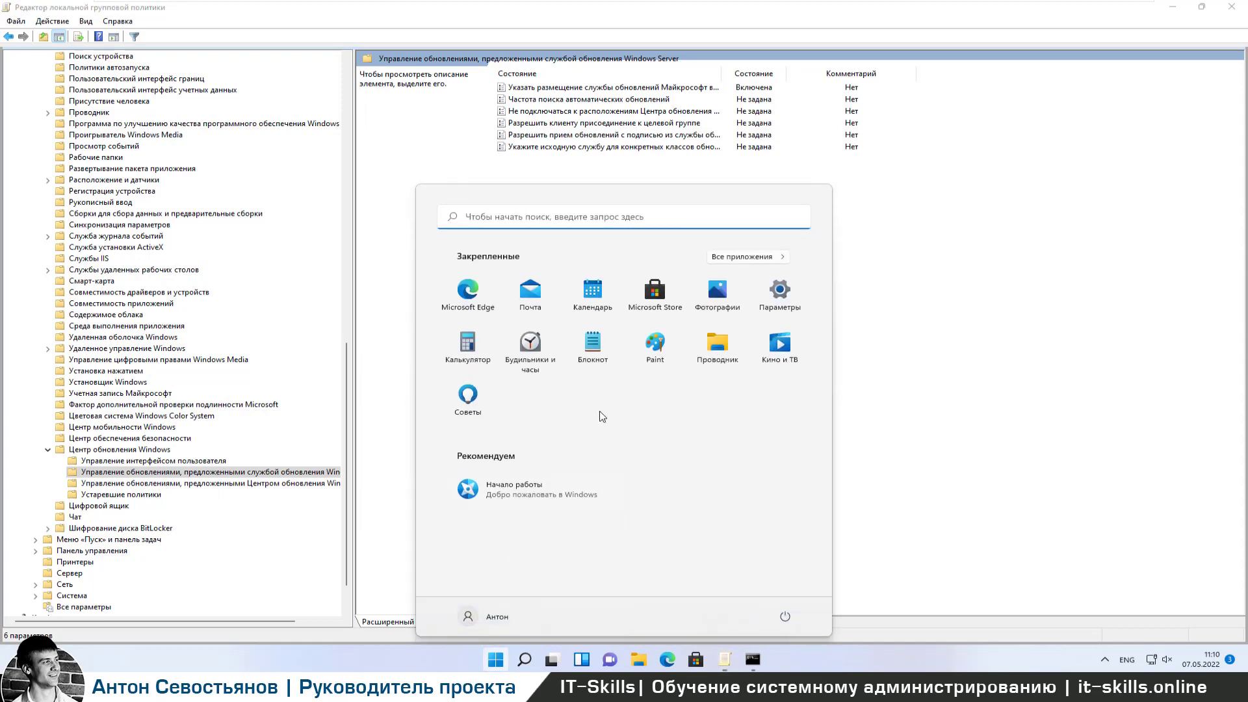
click(782, 294)
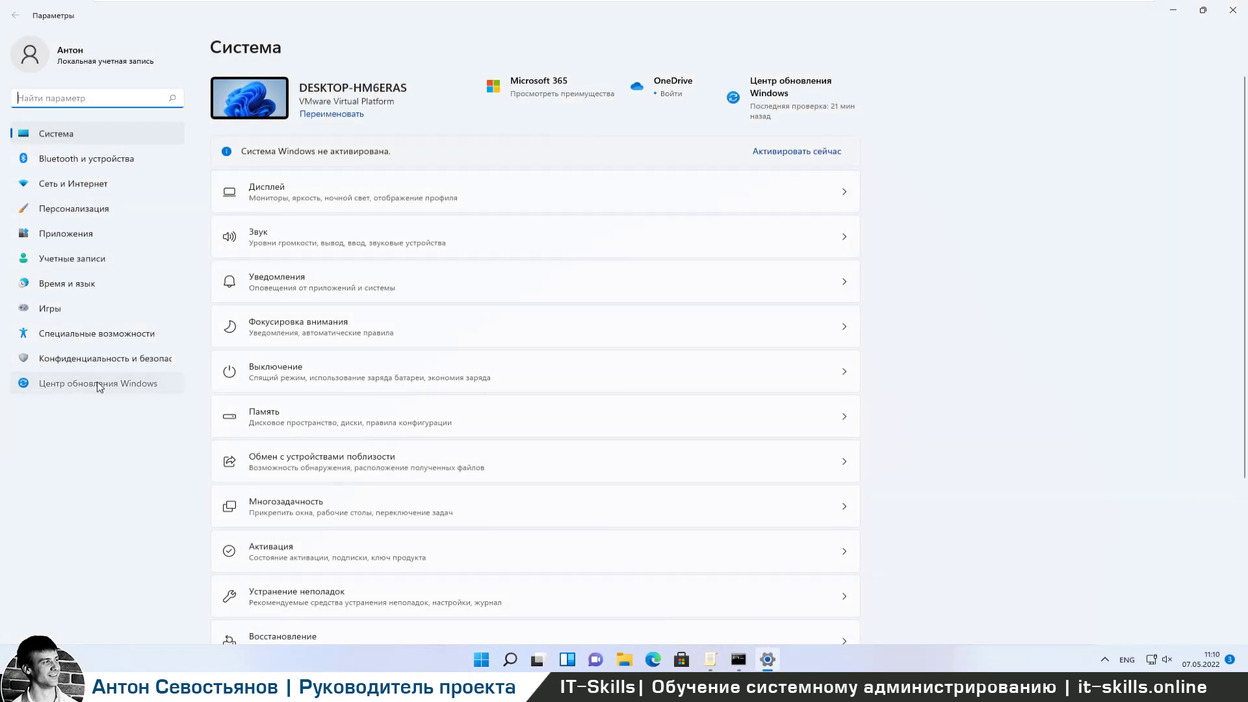
click(96, 384)
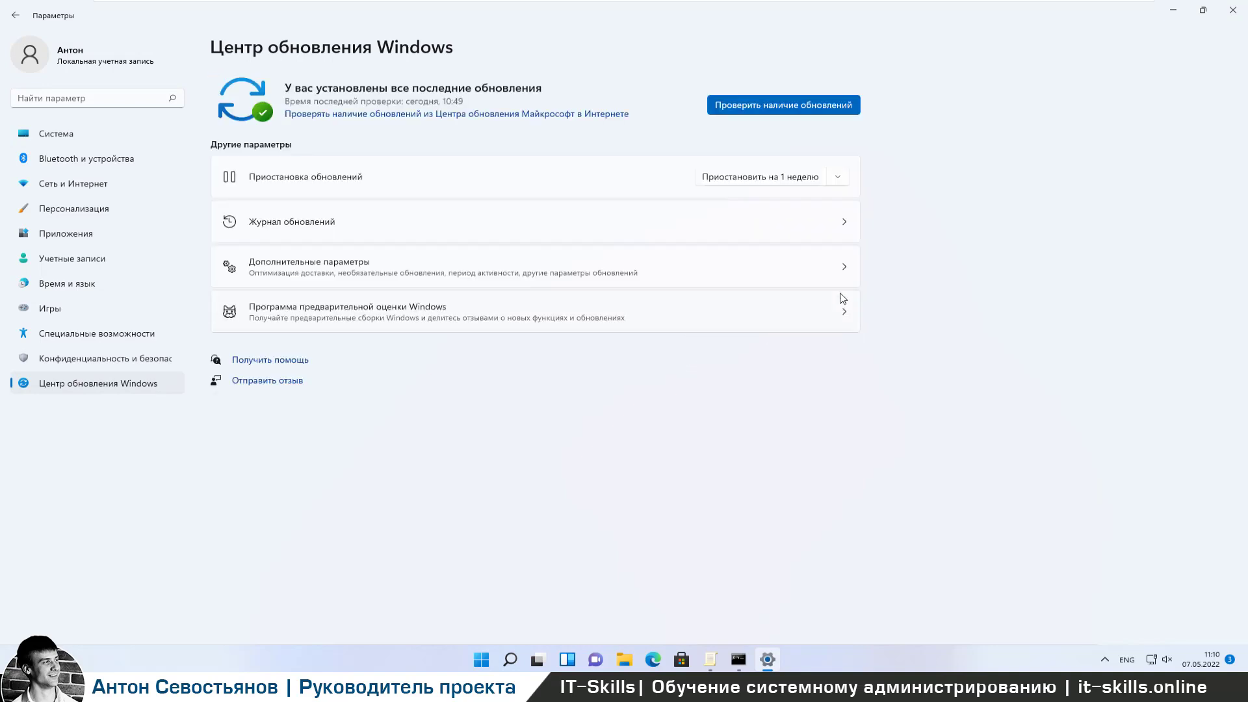
click(804, 106)
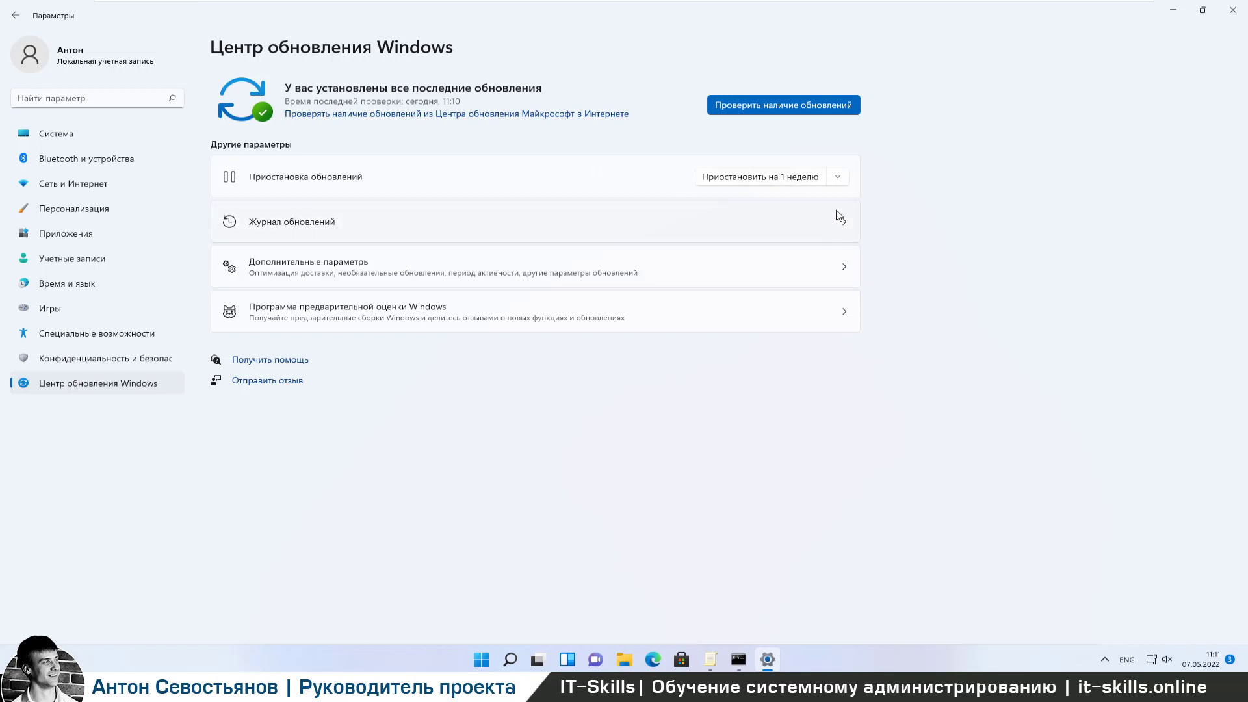
click(597, 115)
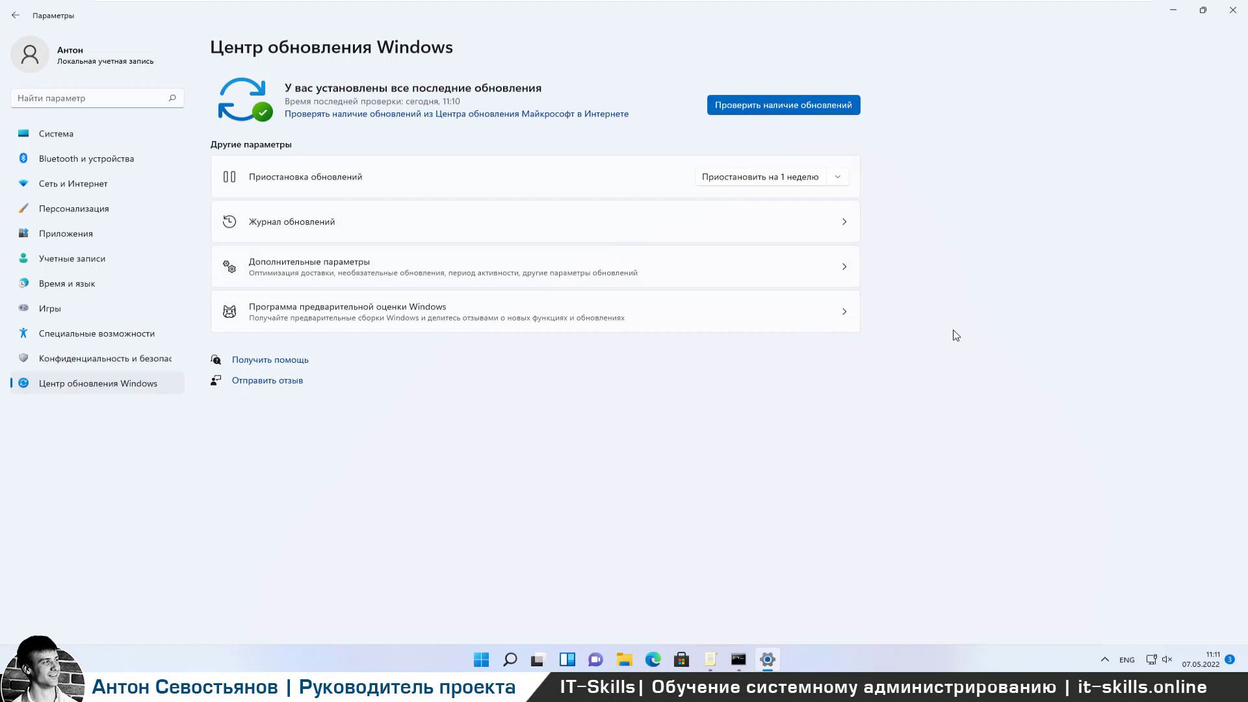
click(1174, 10)
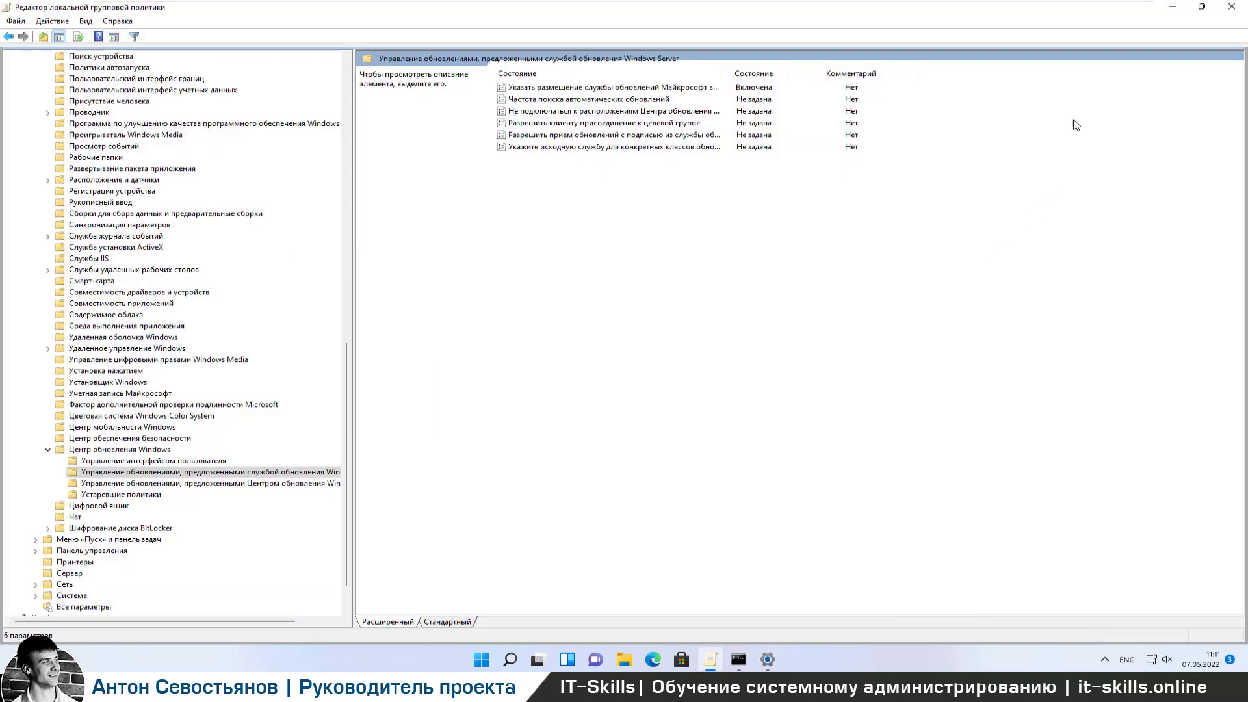
Step: Look over the descriptions of the target group and signed update policies in the group policy editor, leaving its window minimized
click(1171, 8)
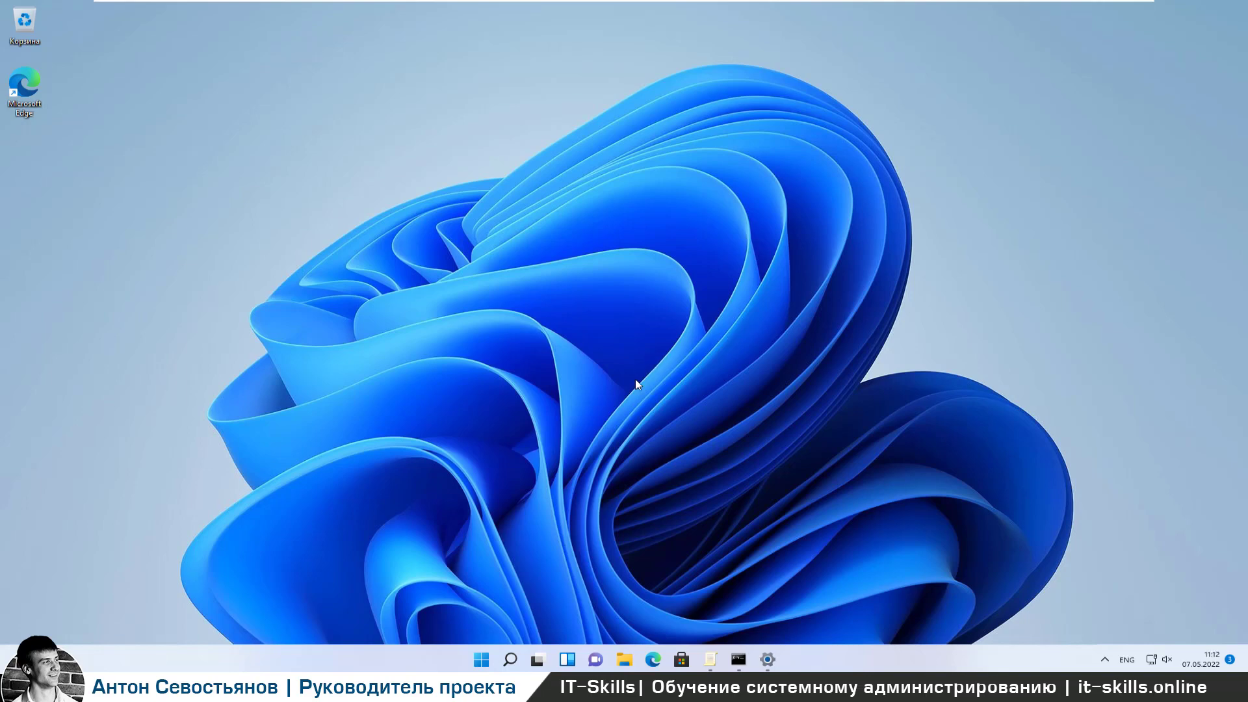
click(710, 659)
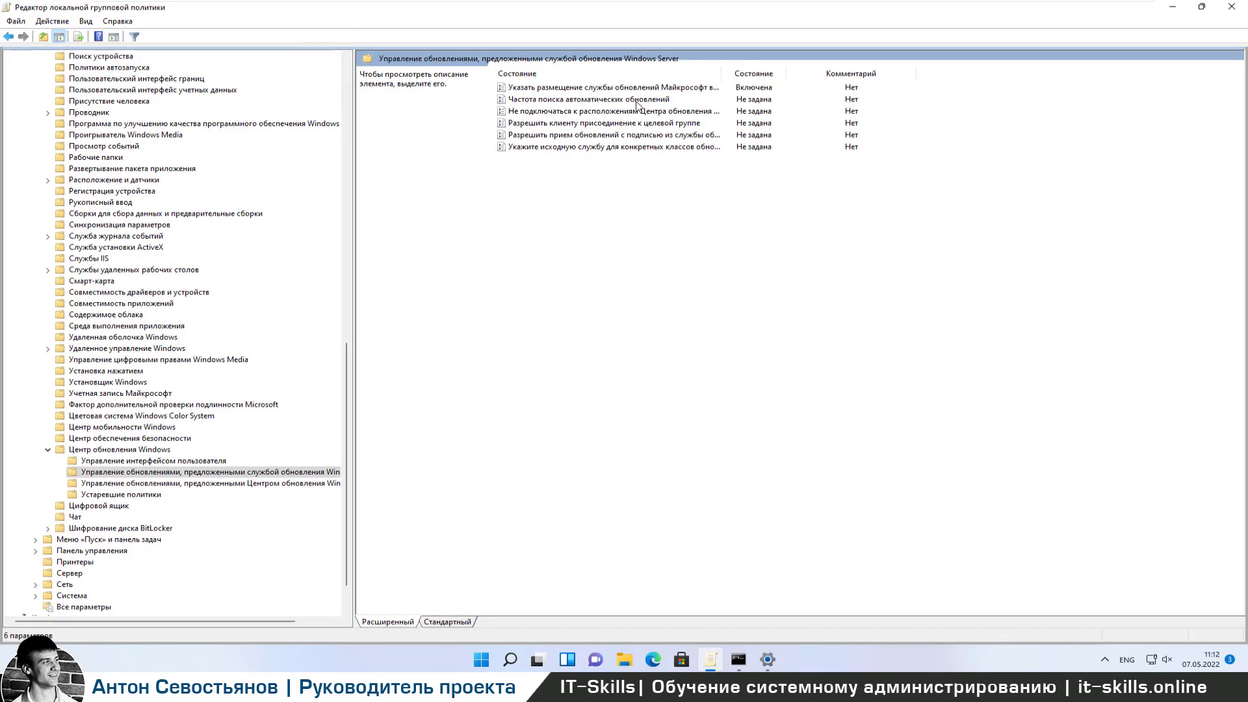
click(653, 124)
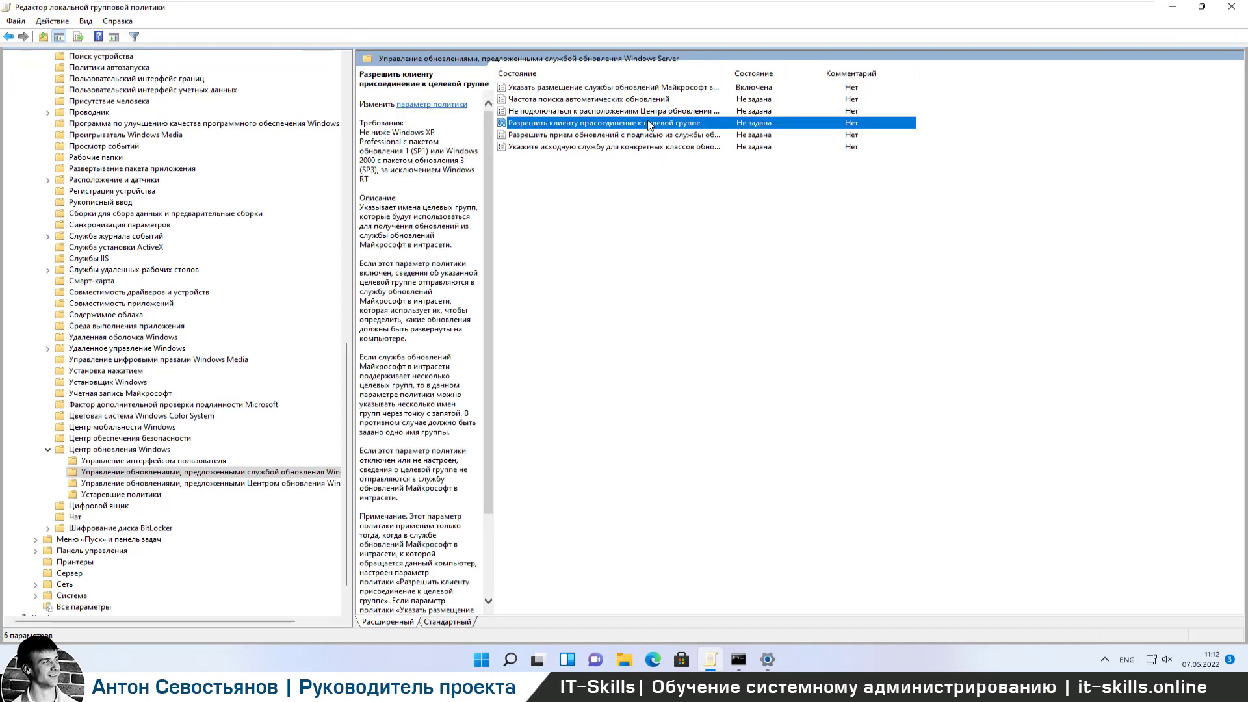
click(641, 147)
click(635, 135)
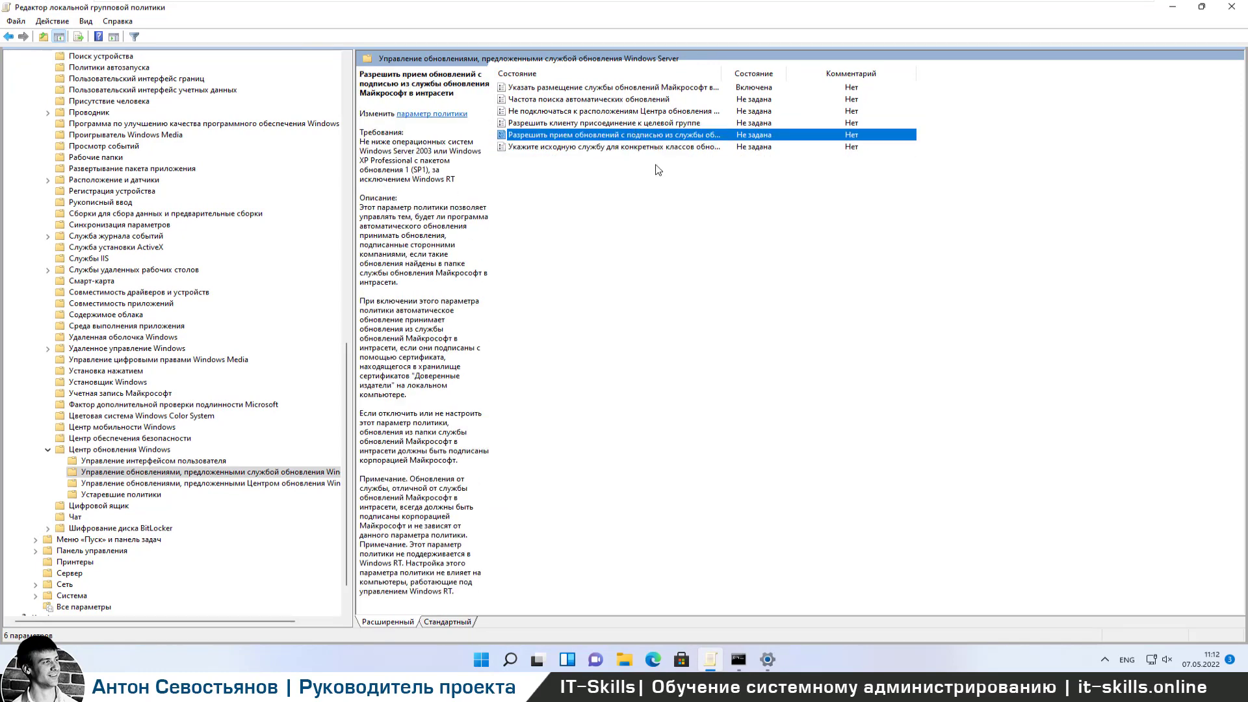
click(1172, 8)
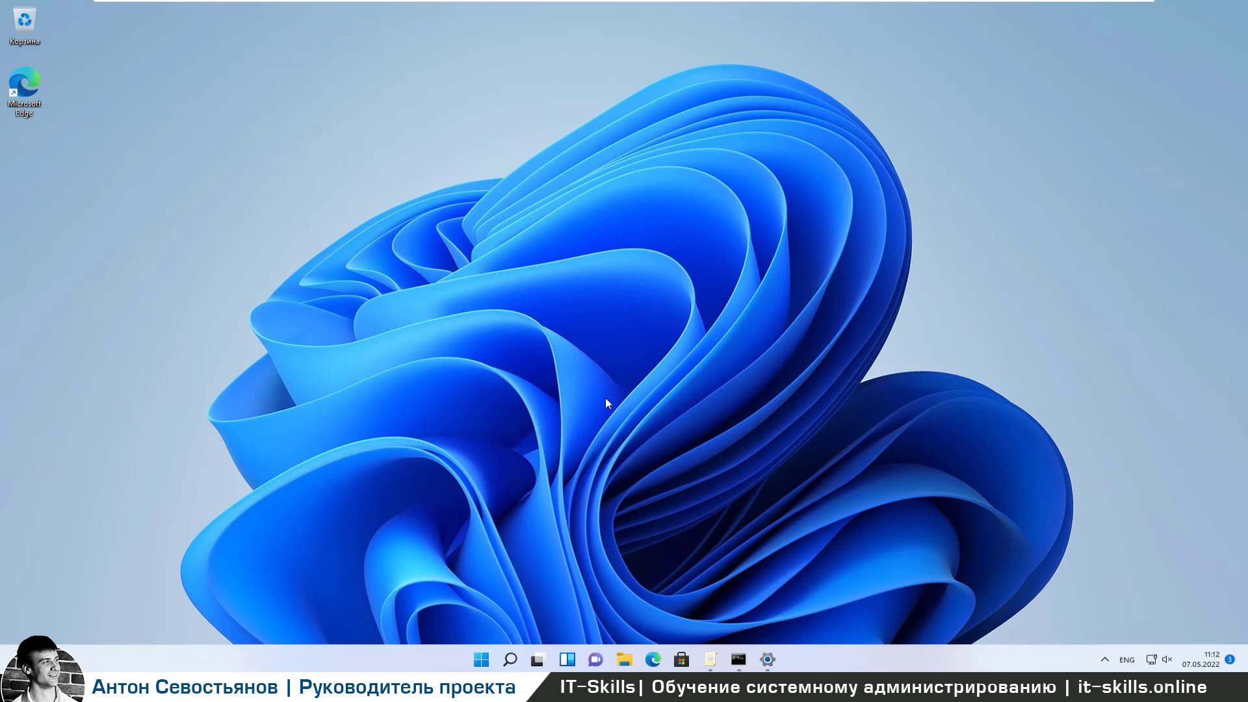
Step: Run regedit using the English keyboard layout, allow the elevation request, and maximize the registry editor
key(super+r)
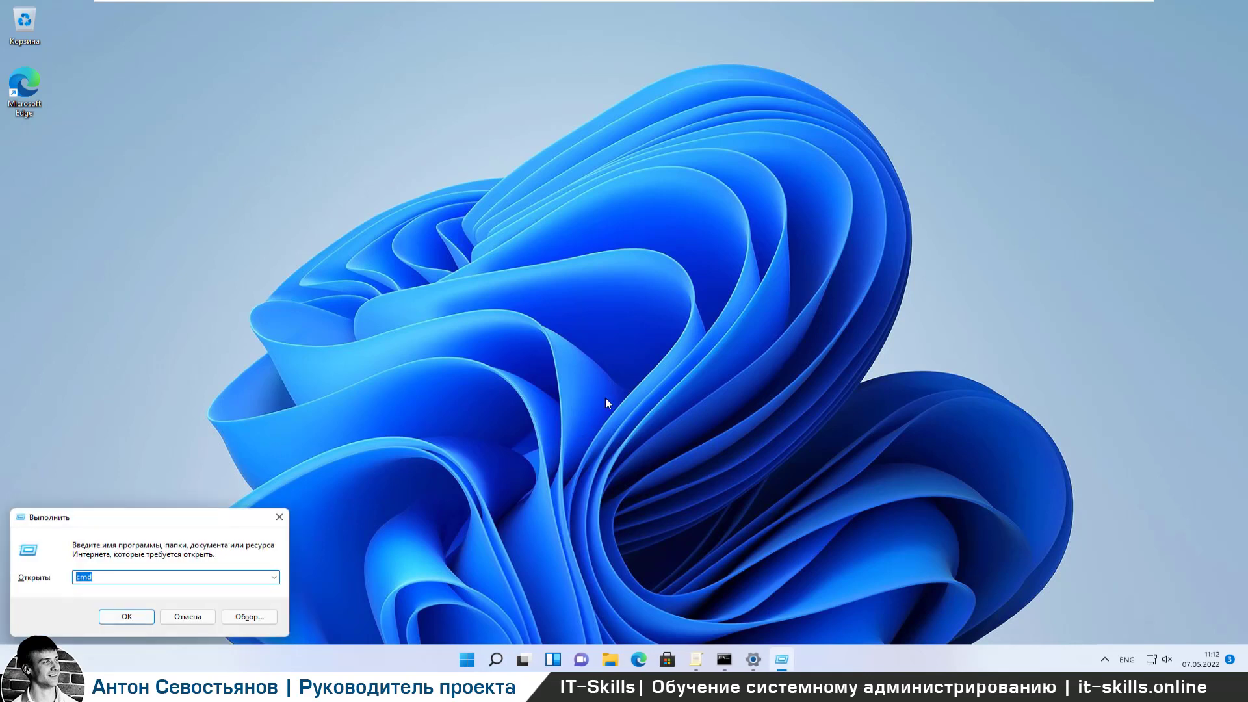
key(alt+shift)
text(купу)
key(BackSpace)
key(BackSpace)
key(BackSpace)
key(BackSpace)
key(alt+shift)
text(regedit)
key(Return)
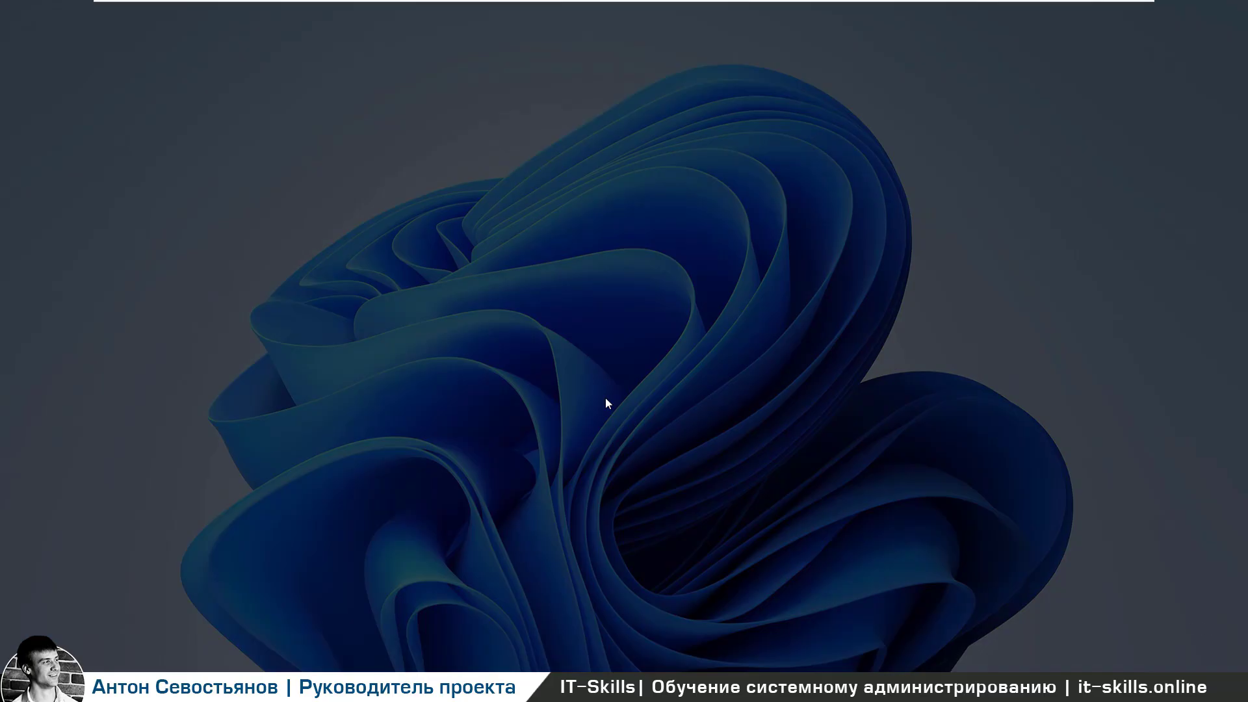
click(593, 418)
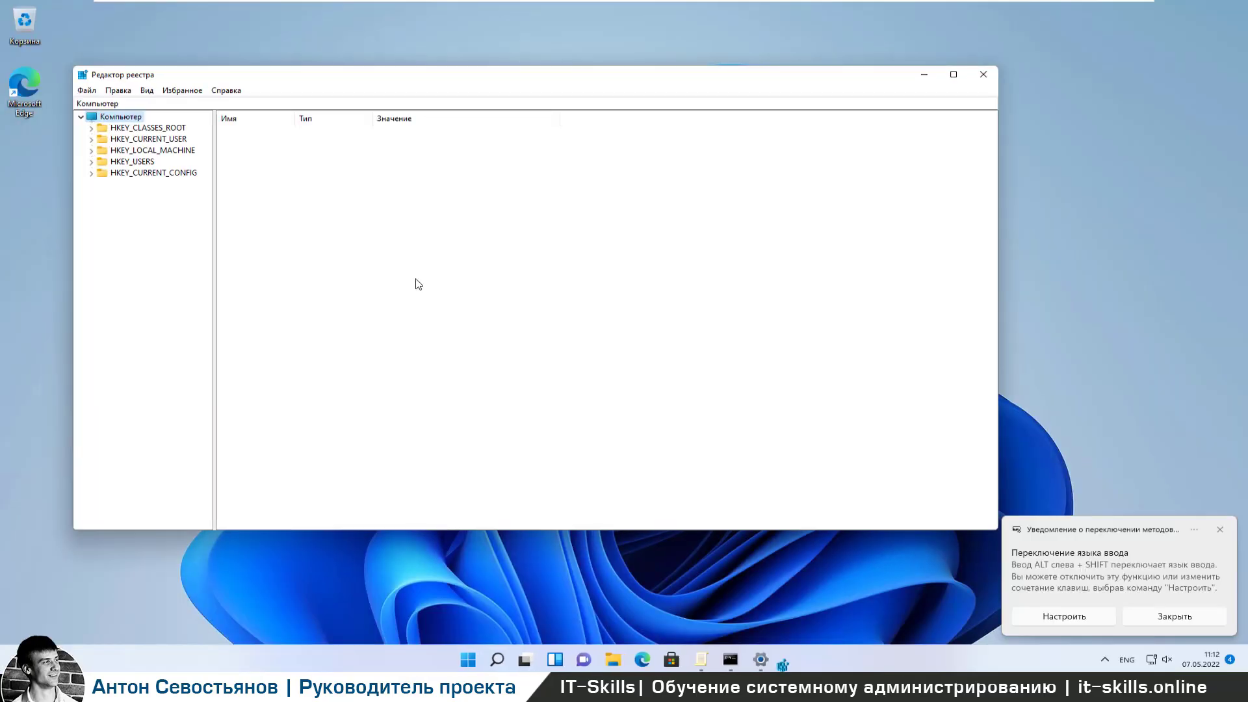
double_click(251, 78)
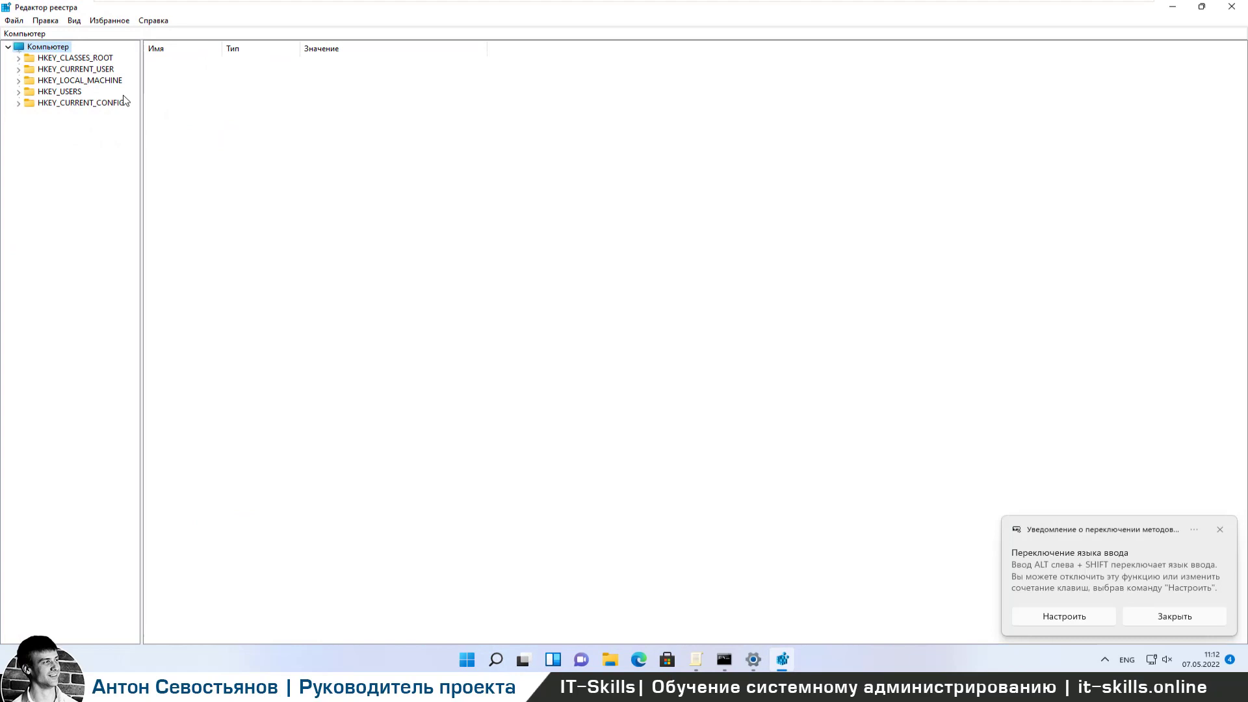
Step: Open the registry key HKEY_LOCAL_MACHINE\SOFTWARE\Policies\Microsoft\Windows\WindowsUpdate with a wider key tree, and dismiss the language-switching notification
click(18, 80)
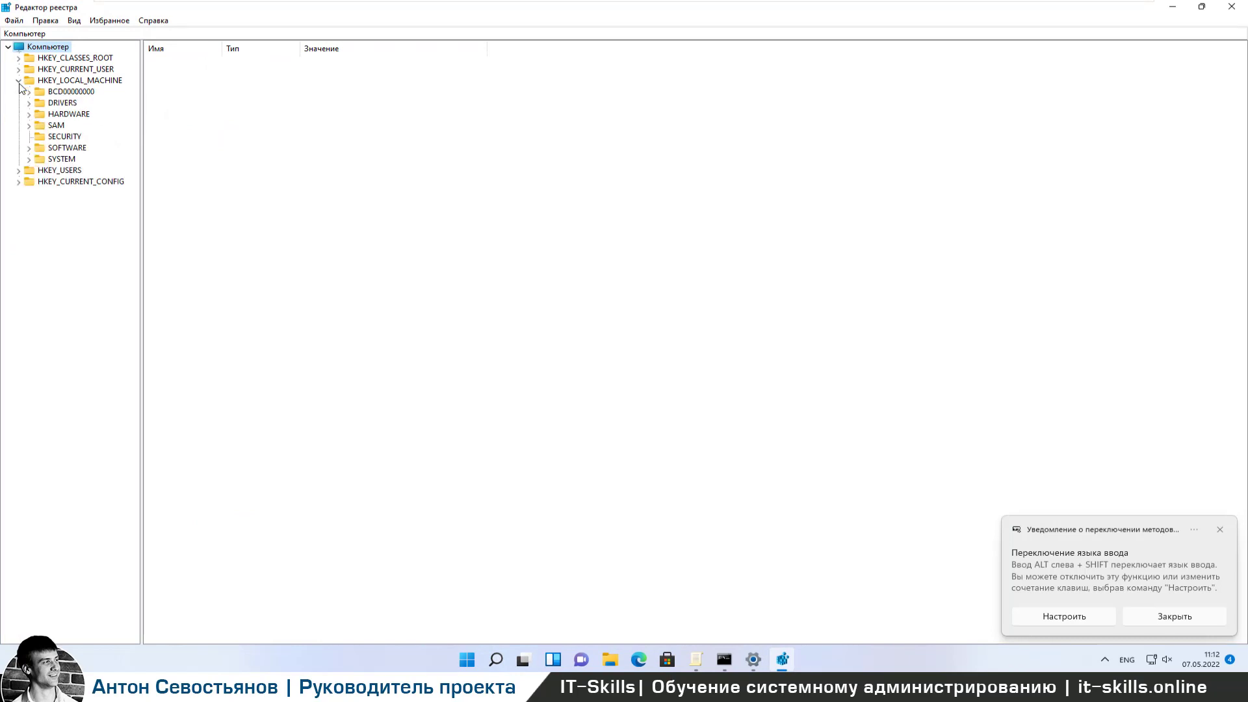
click(28, 148)
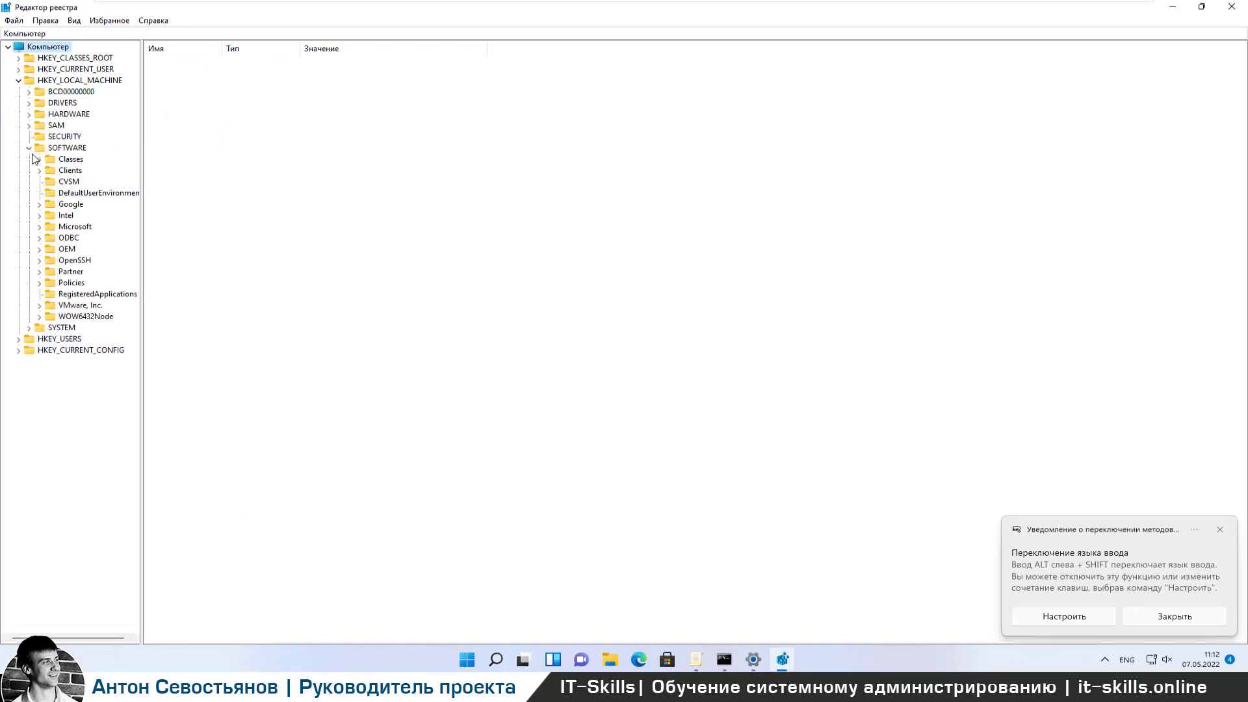
click(39, 283)
click(49, 294)
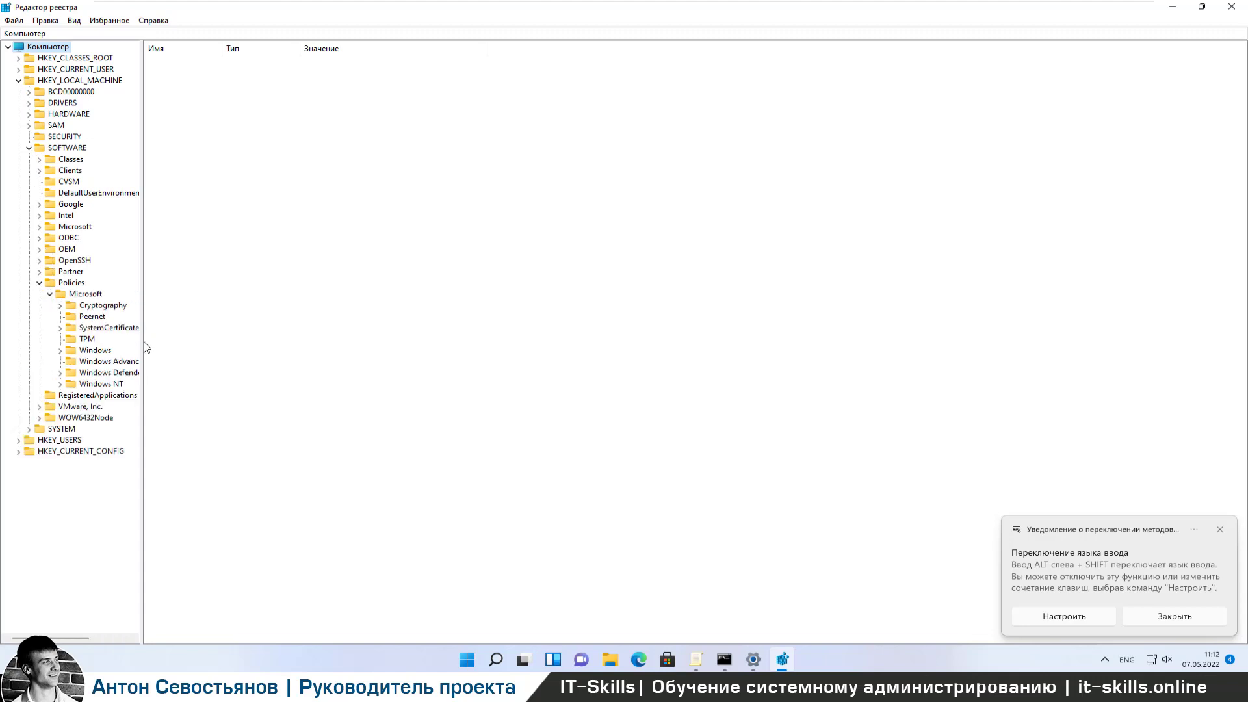
drag(145, 347, 352, 342)
click(60, 351)
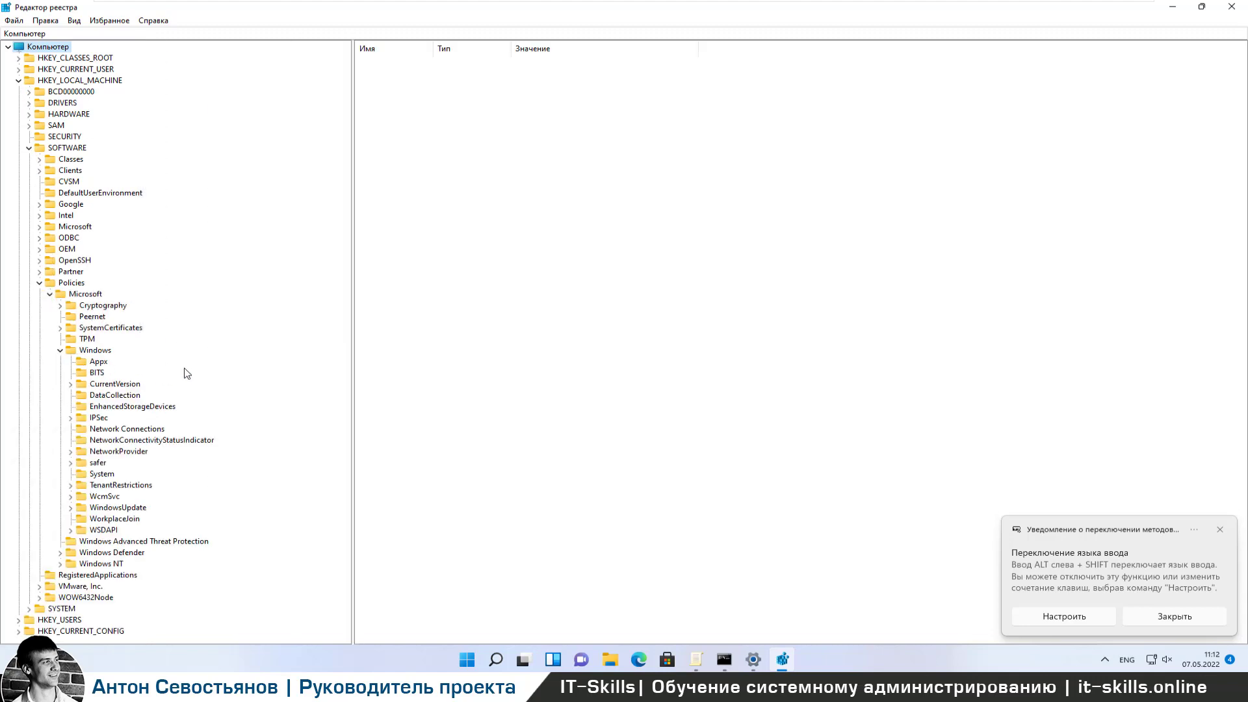
double_click(120, 508)
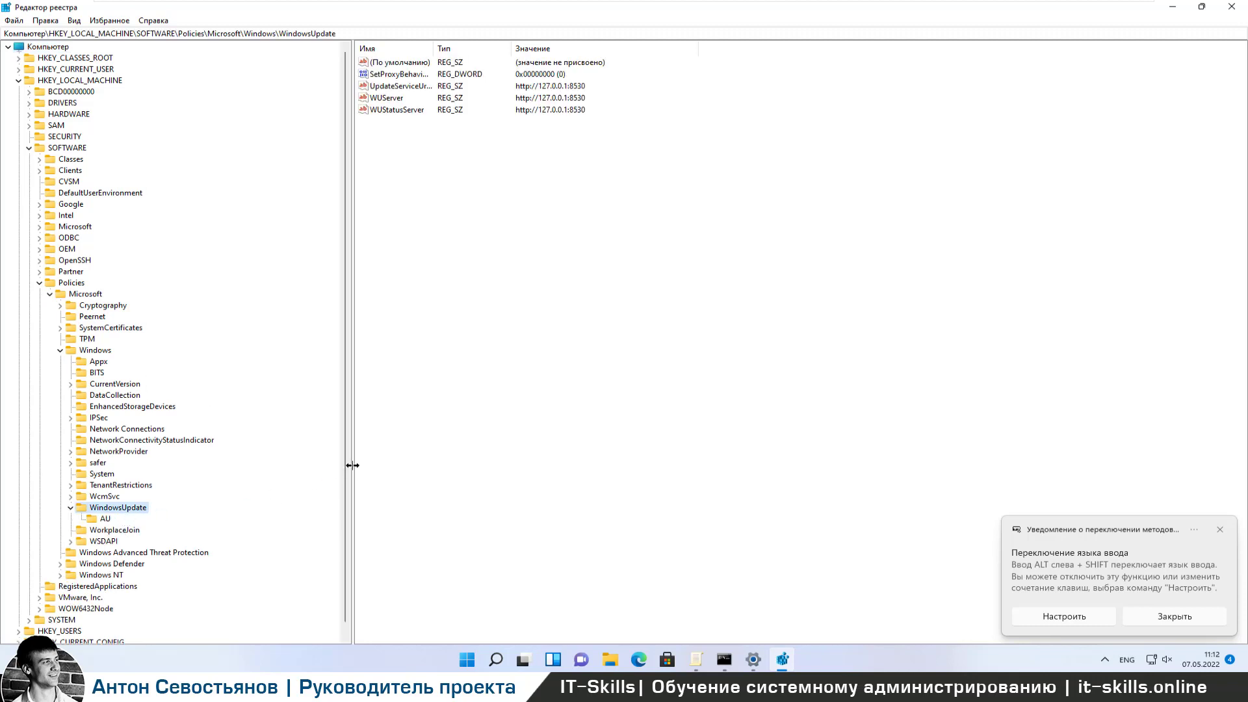
drag(352, 472, 458, 469)
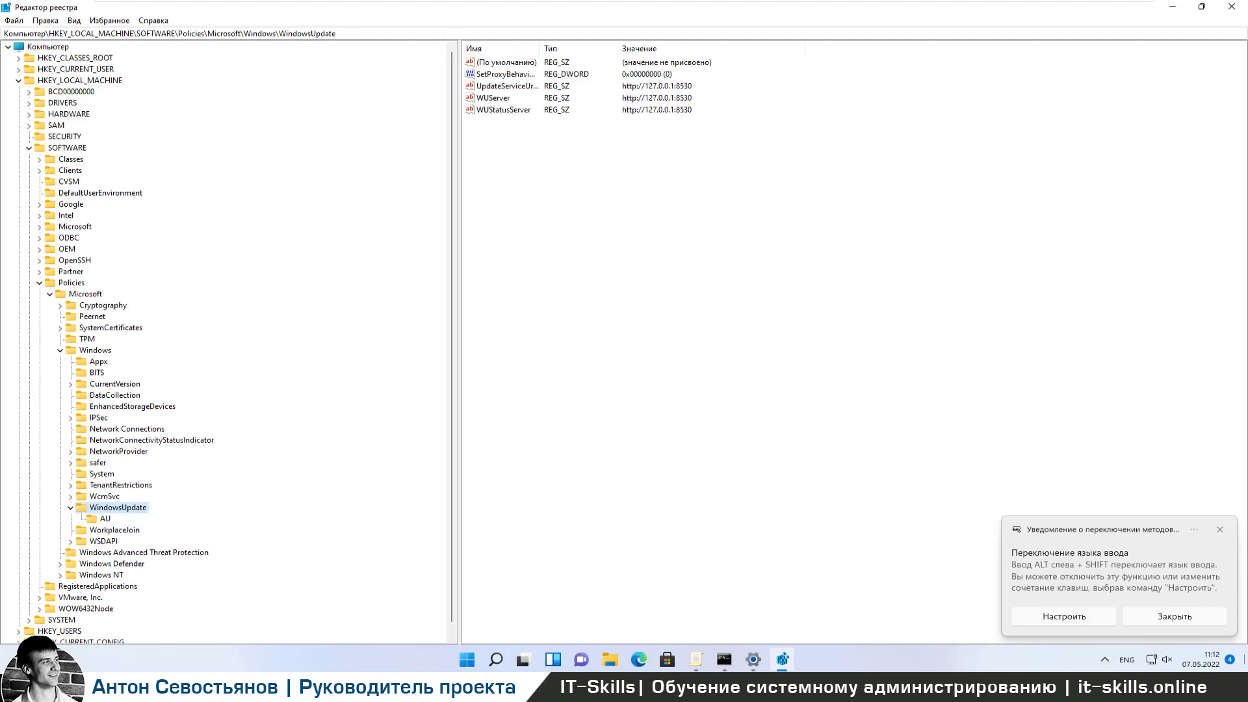
click(1220, 529)
Step: Compare the update service location policy with the registry's update service URL, WUServer and WUStatusServer entries, and inspect WUStatusServer's value without changing it
click(696, 659)
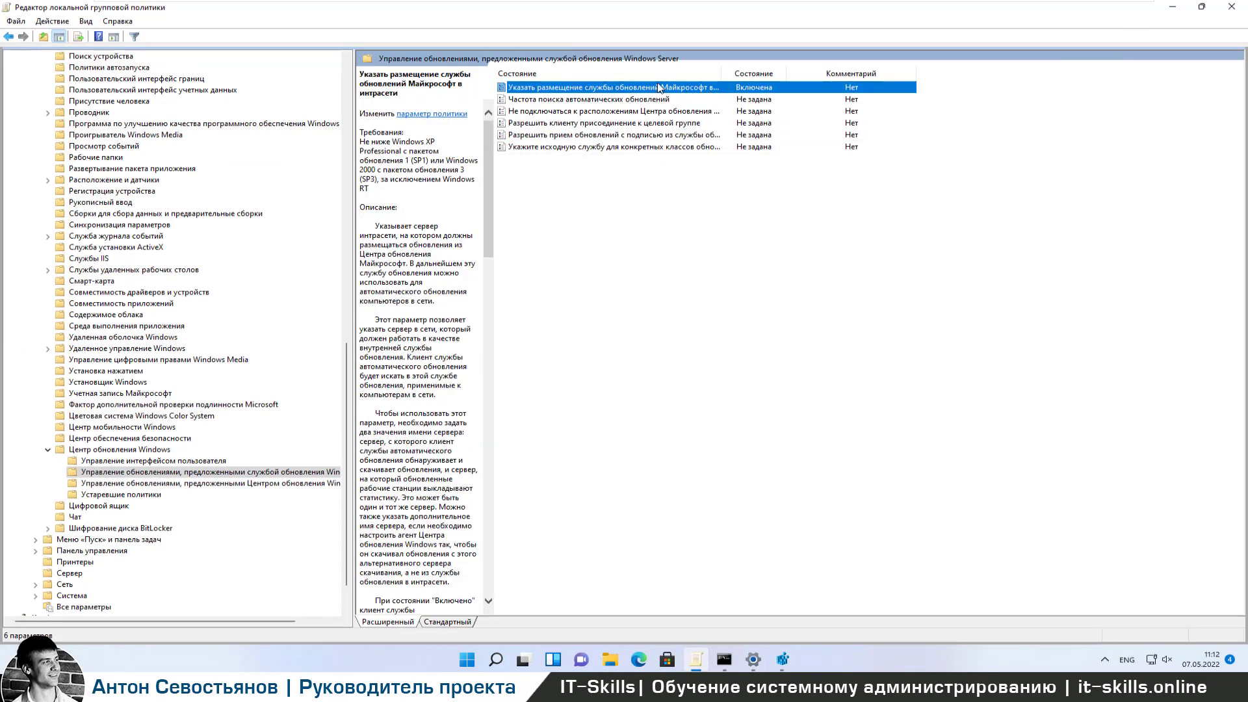
click(1172, 8)
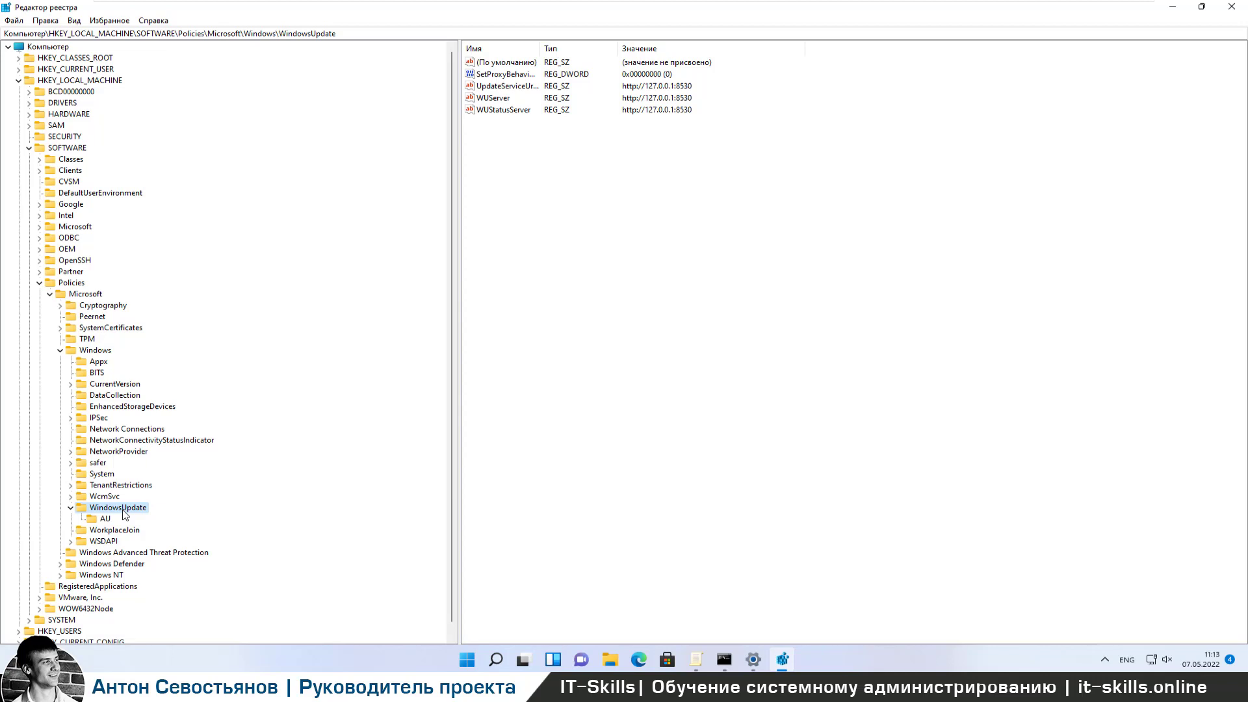
key(F5)
click(529, 87)
click(505, 99)
click(510, 113)
click(682, 114)
double_click(507, 113)
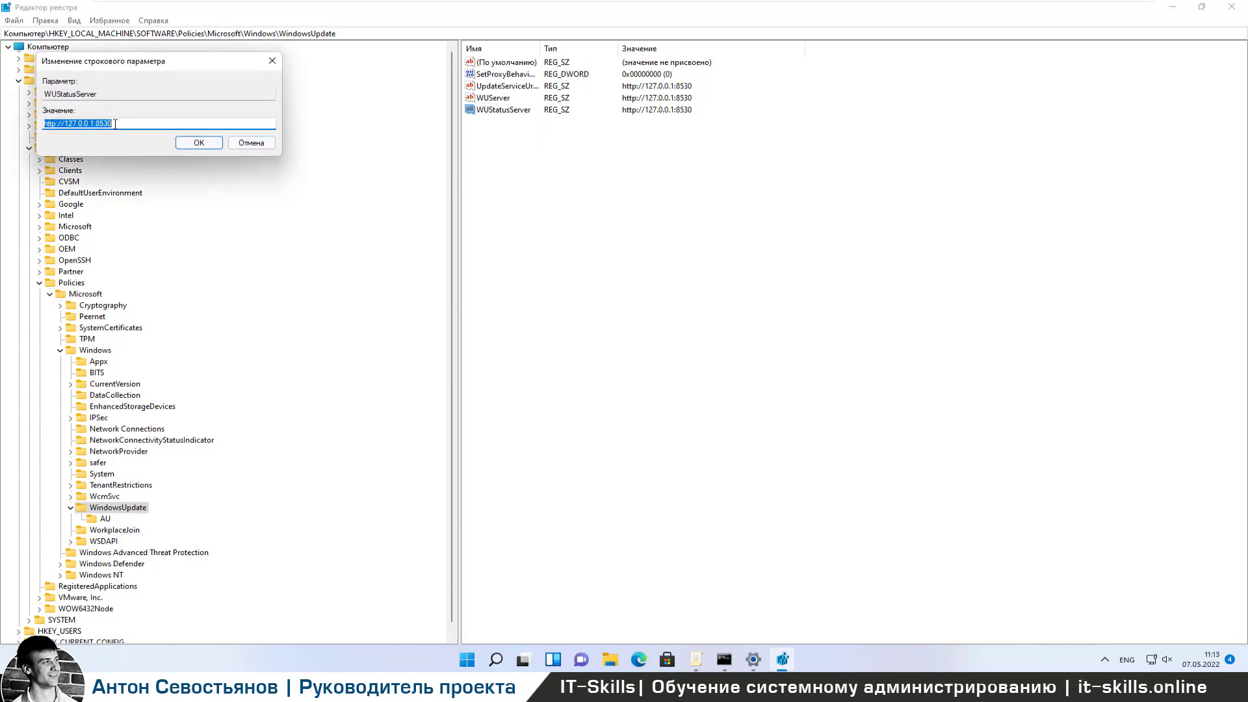
click(253, 144)
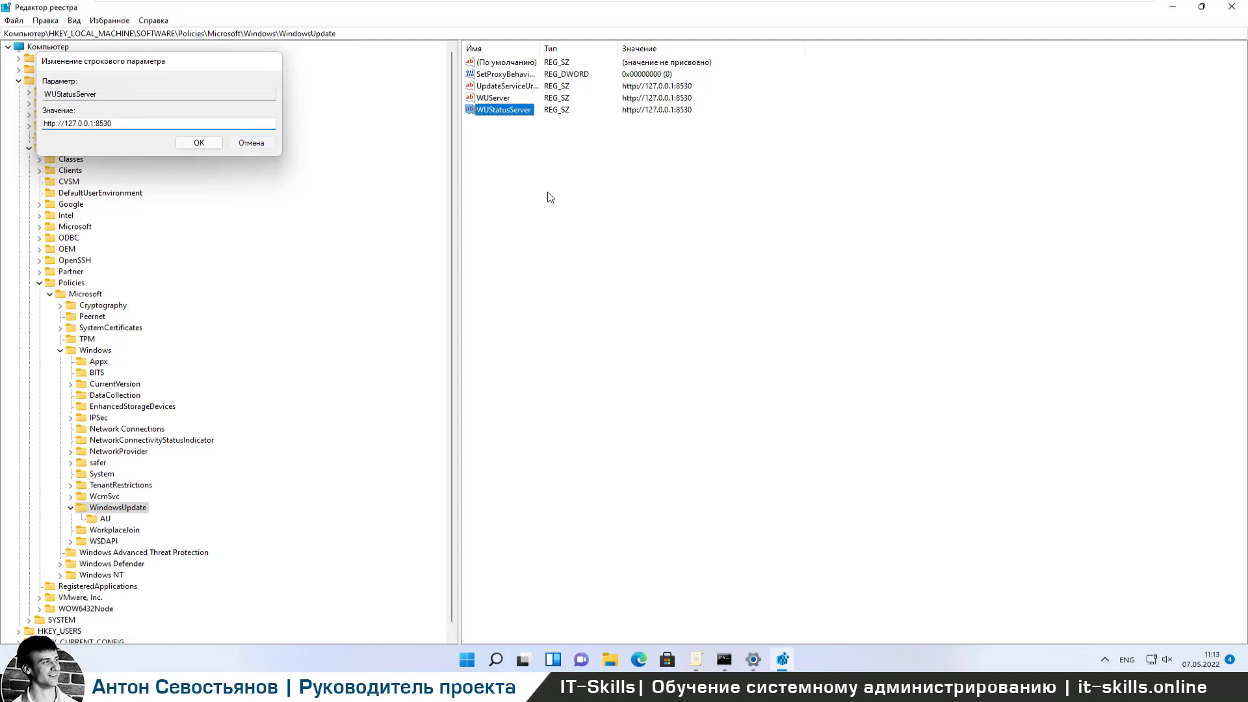
Step: Export the selected WindowsUpdate registry key to the desktop as a registry file named WindowsUpdate
click(102, 505)
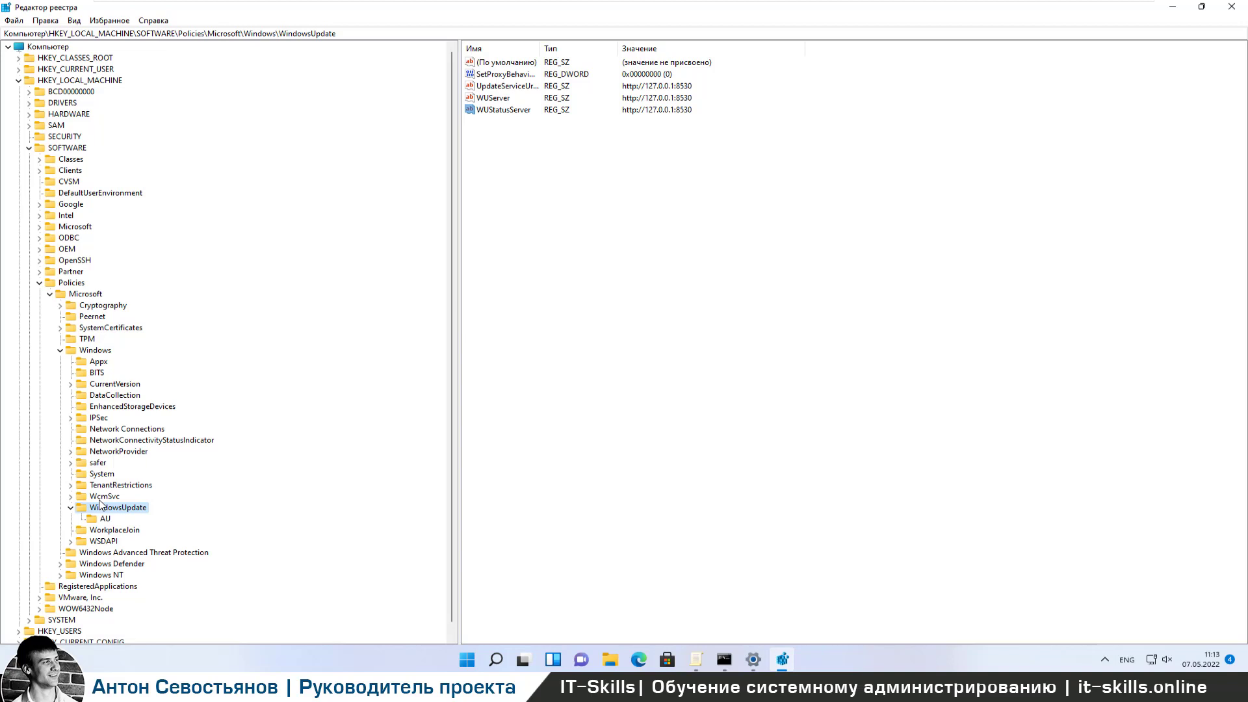
right_click(118, 509)
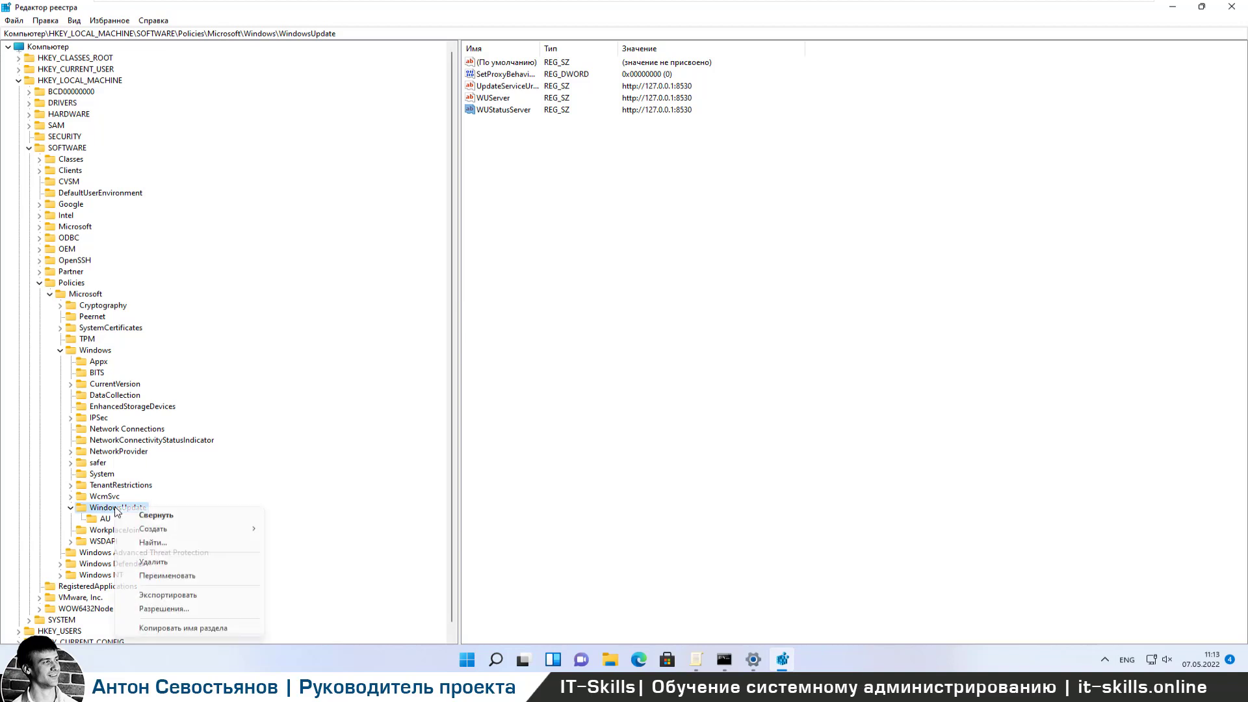
click(231, 599)
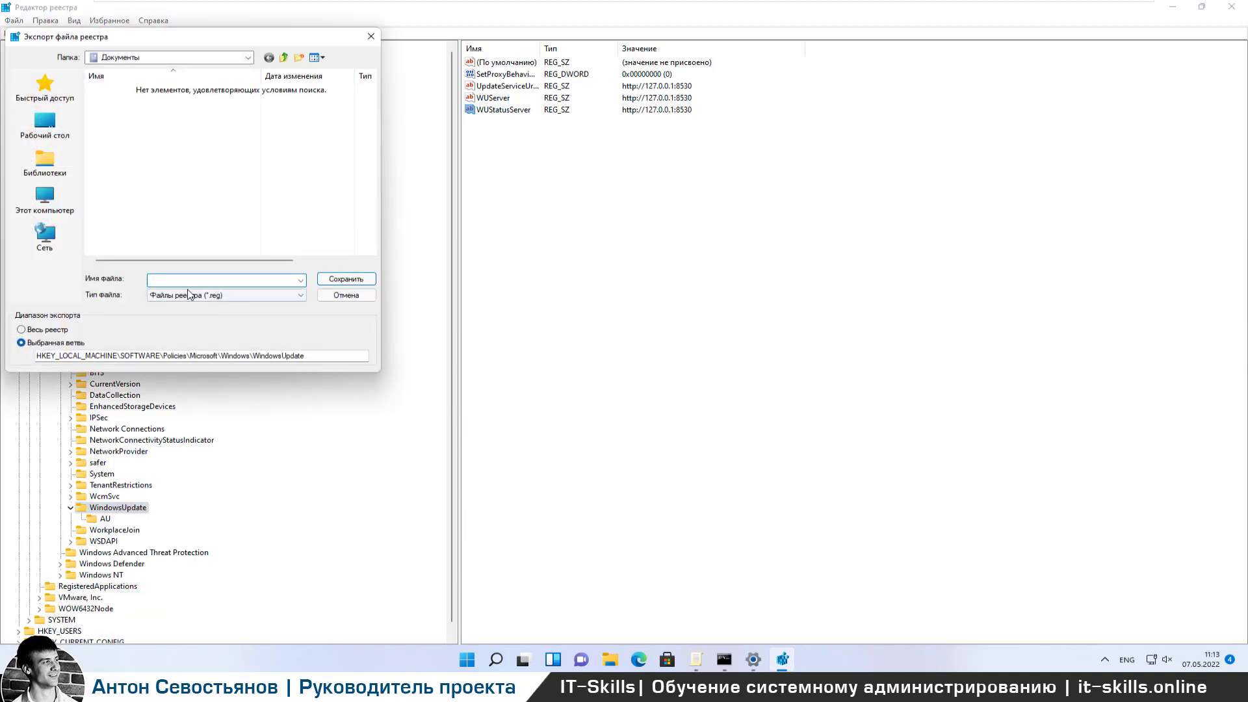
click(183, 284)
text(WindowsUpdate)
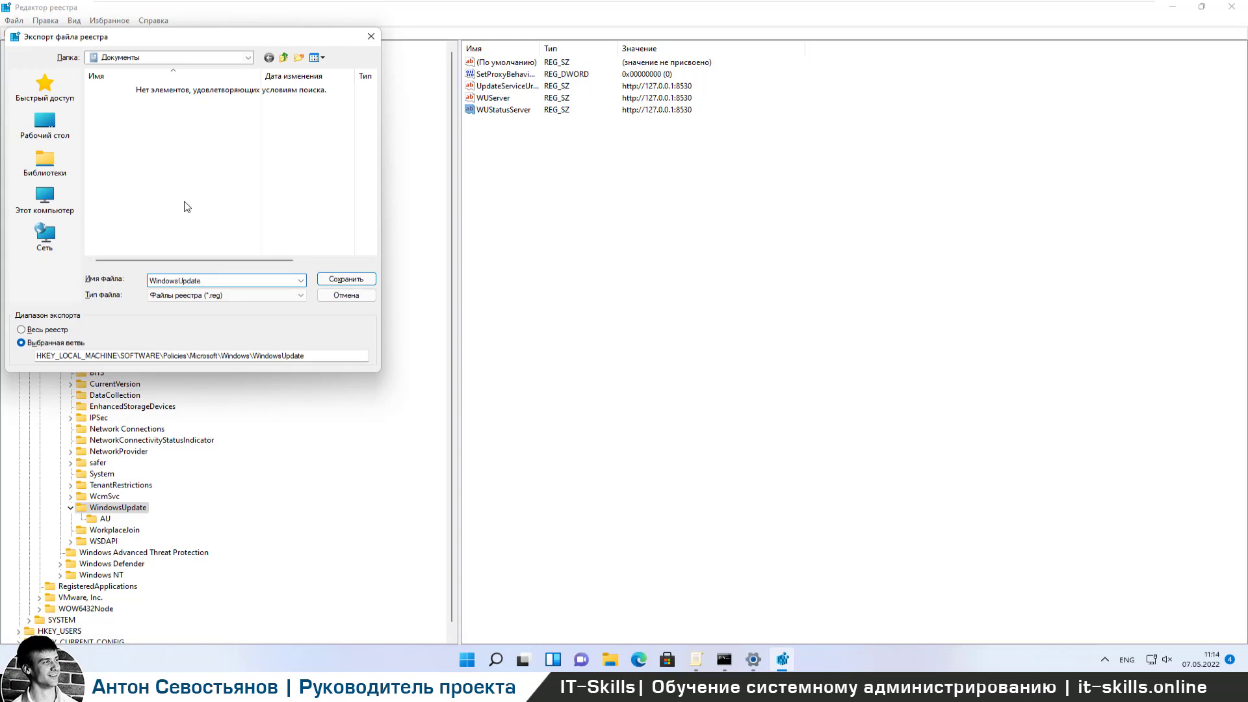
click(45, 125)
click(347, 280)
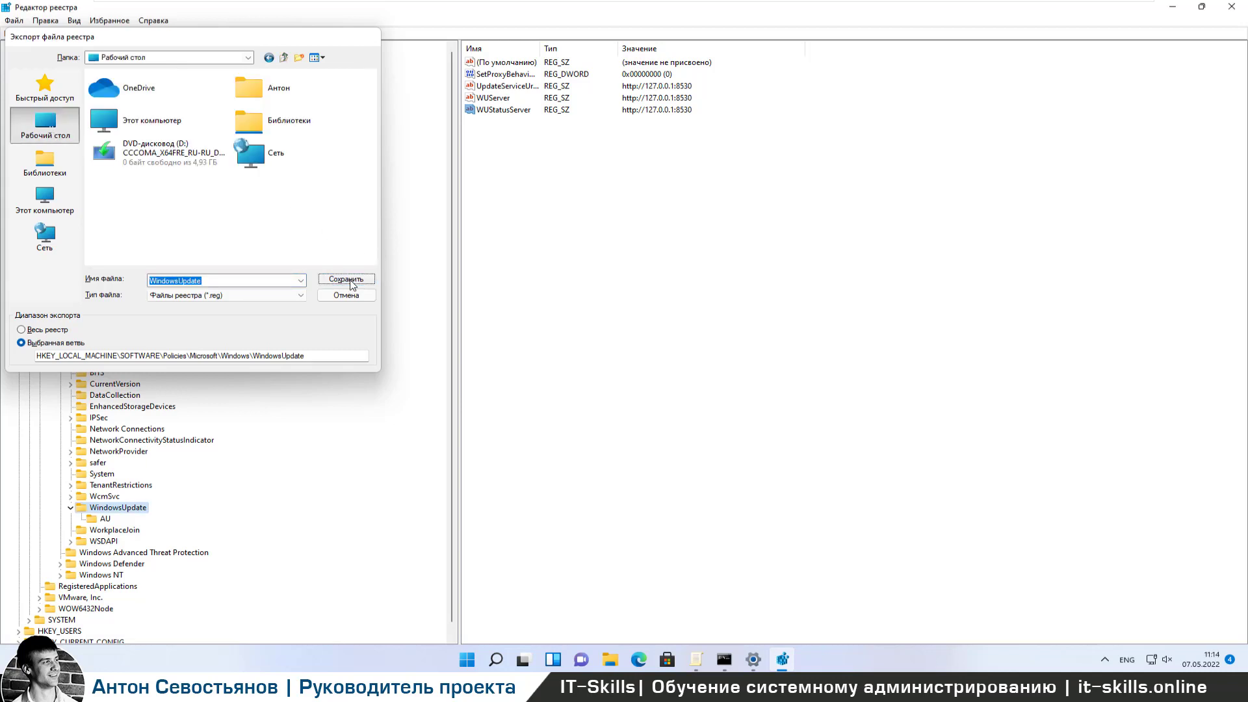
Step: Minimize the registry editor and open the exported WindowsUpdate file from the desktop in Notepad (Блокнот), without making it the default app
click(1178, 8)
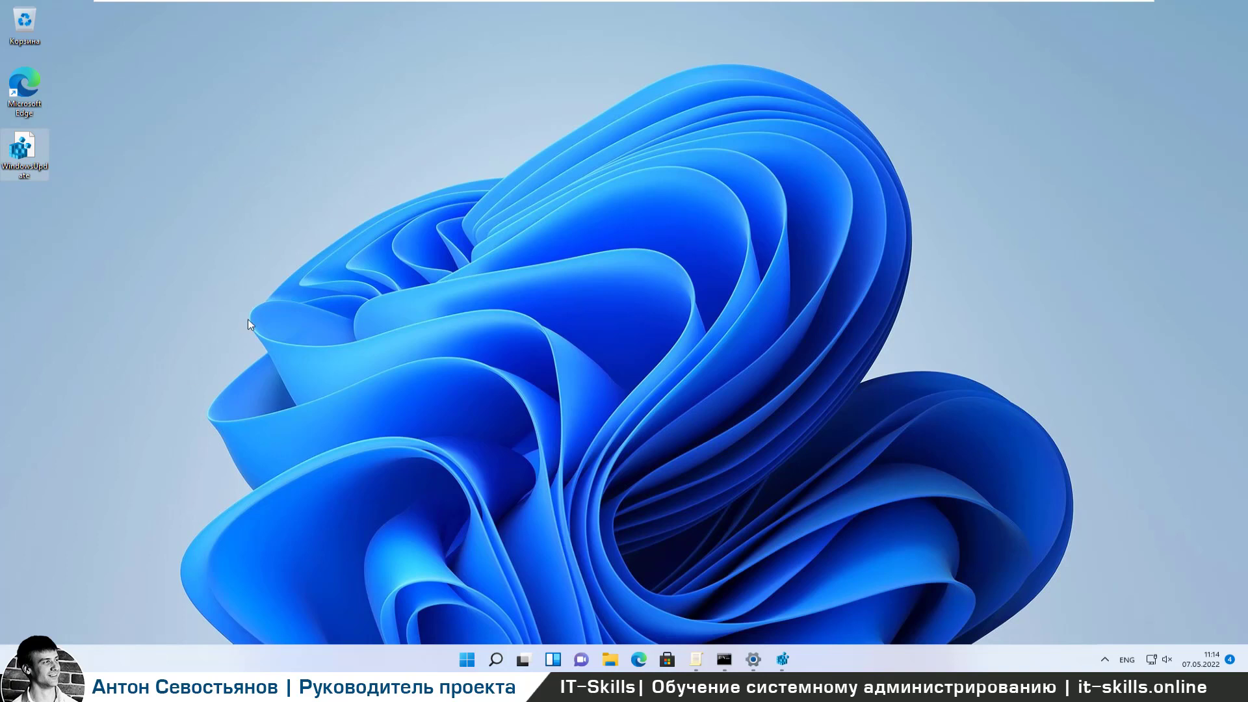
right_click(30, 155)
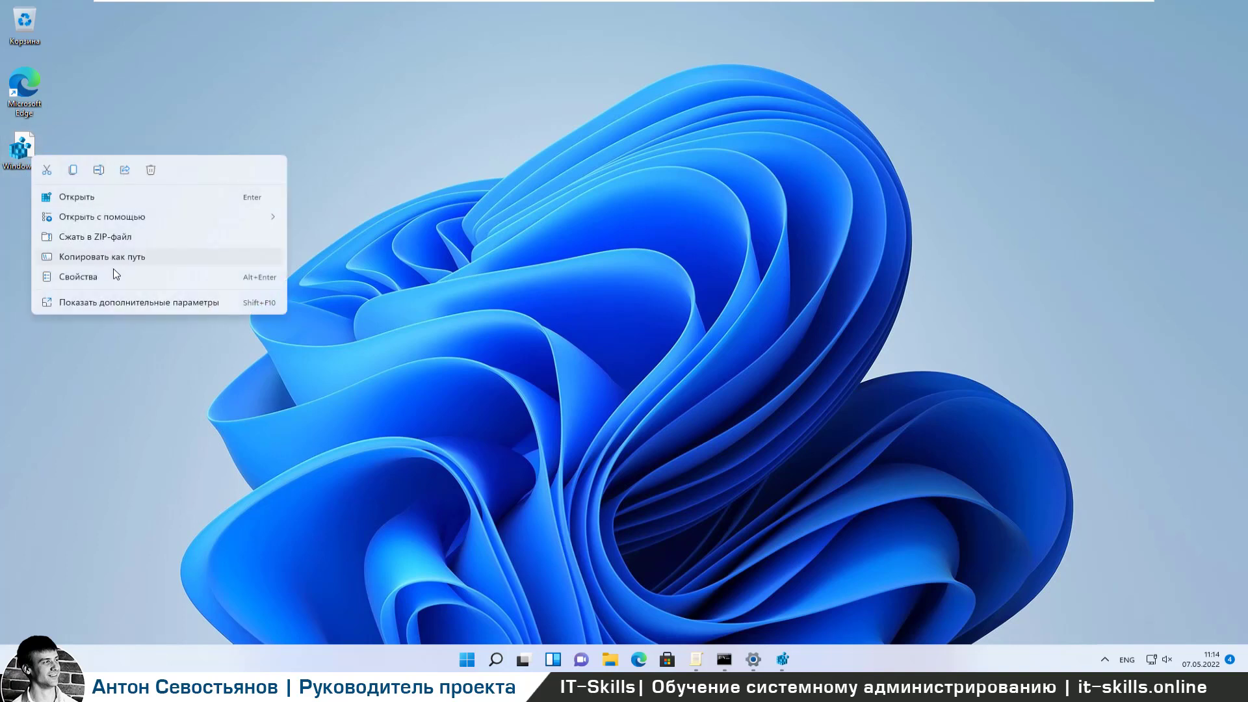
mouse_move(216, 220)
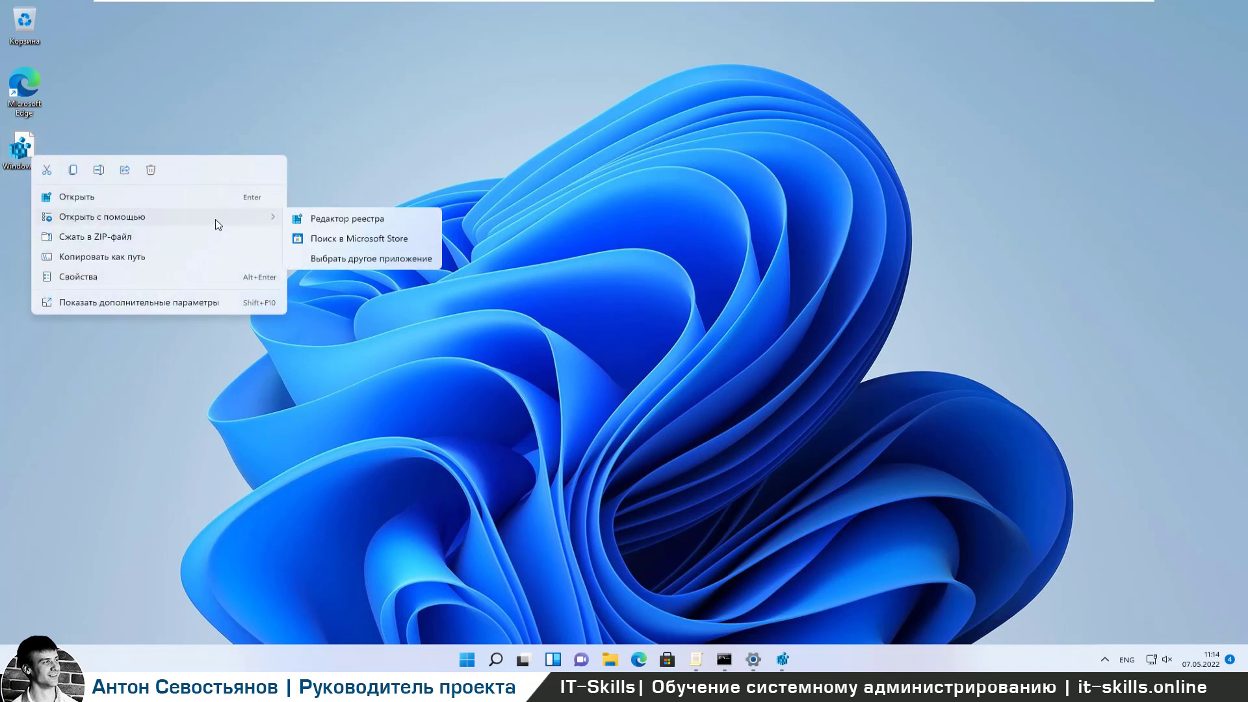
click(363, 260)
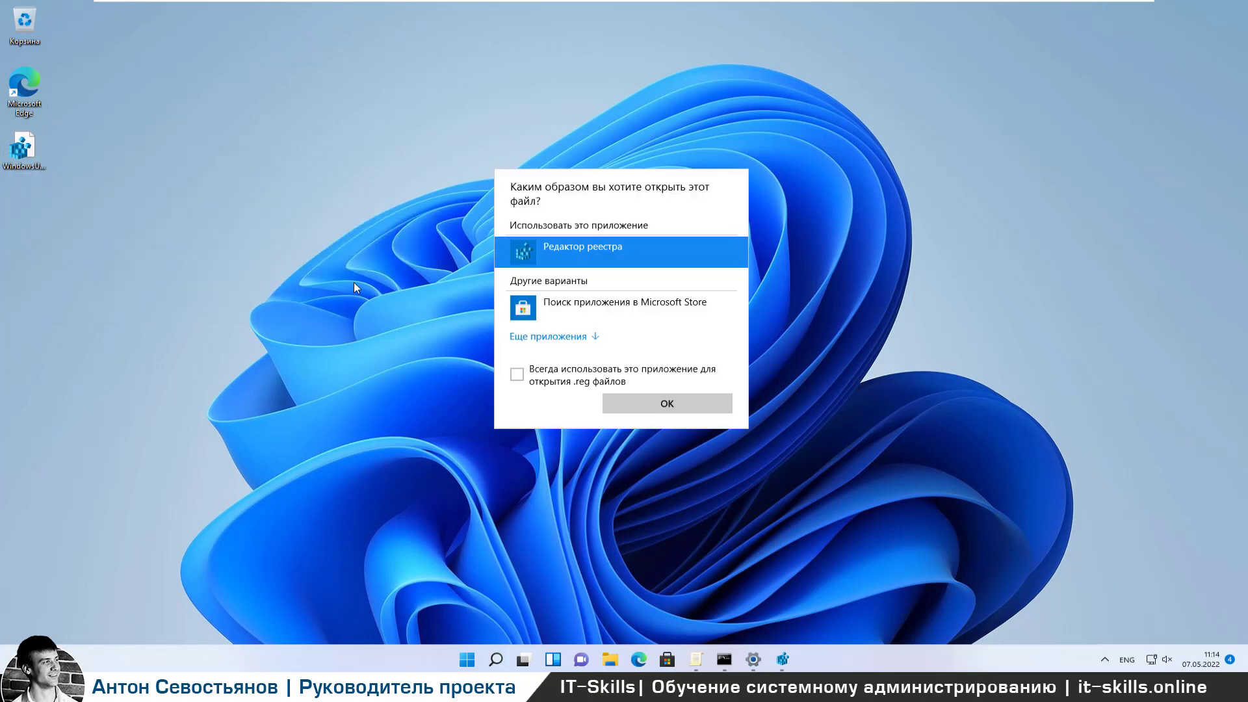
click(560, 337)
scroll(603, 346, down, 1)
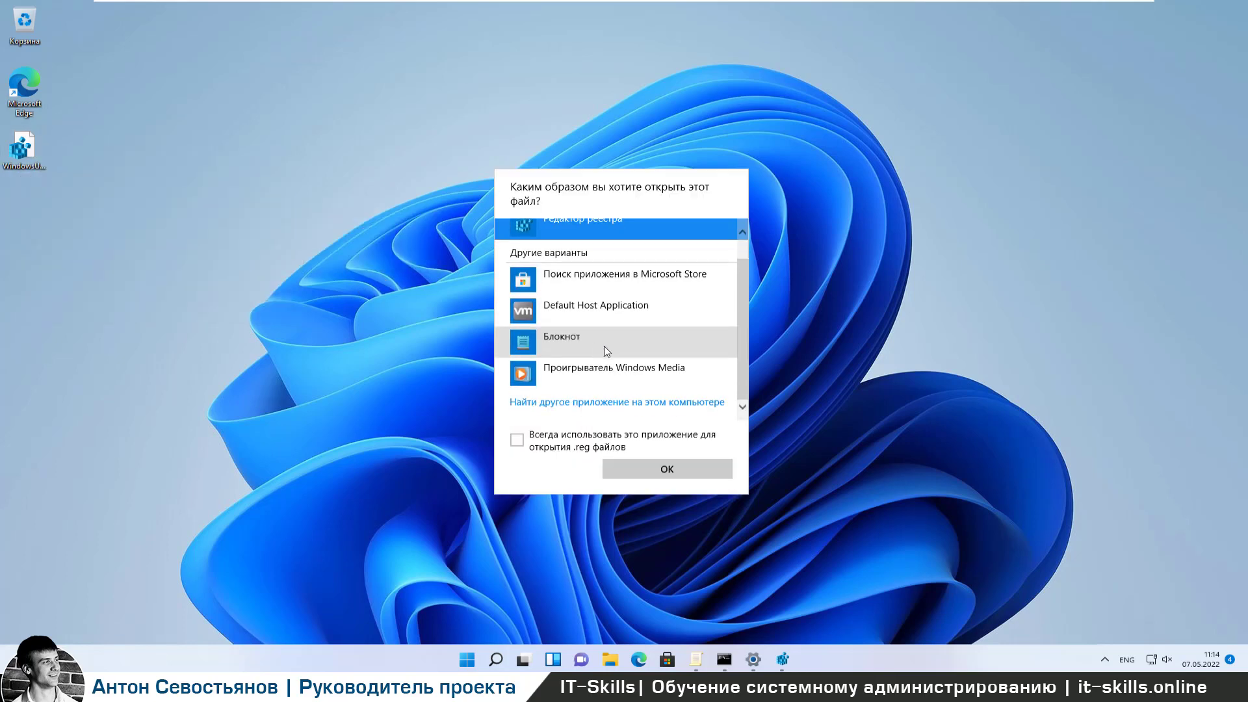
click(603, 346)
click(655, 469)
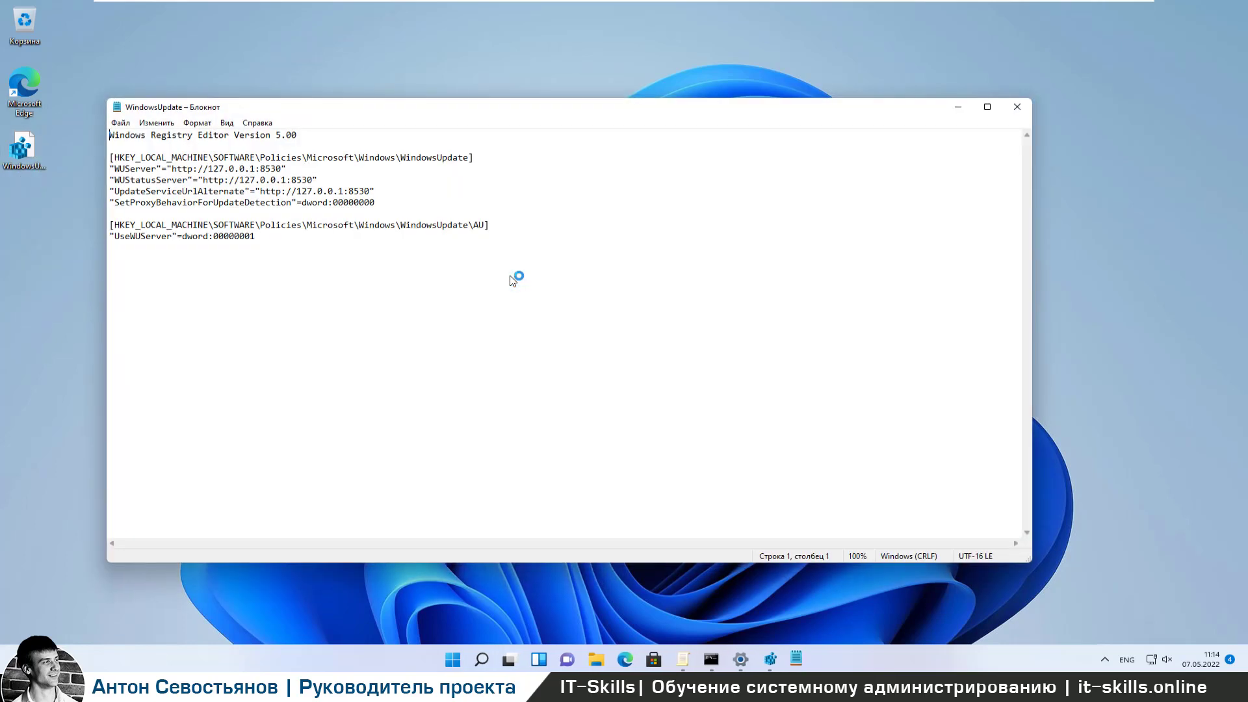
Step: Examine the registry key paths and update server values in the exported file
drag(249, 118, 361, 161)
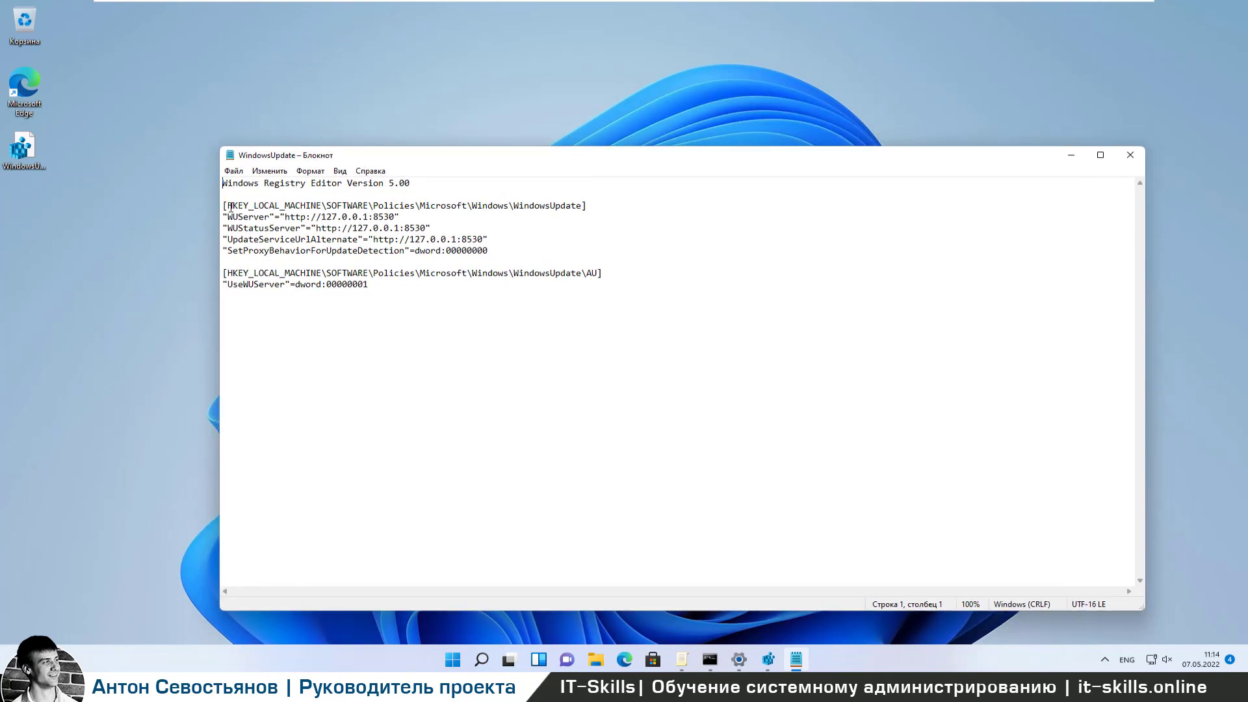
drag(229, 207, 582, 207)
click(522, 205)
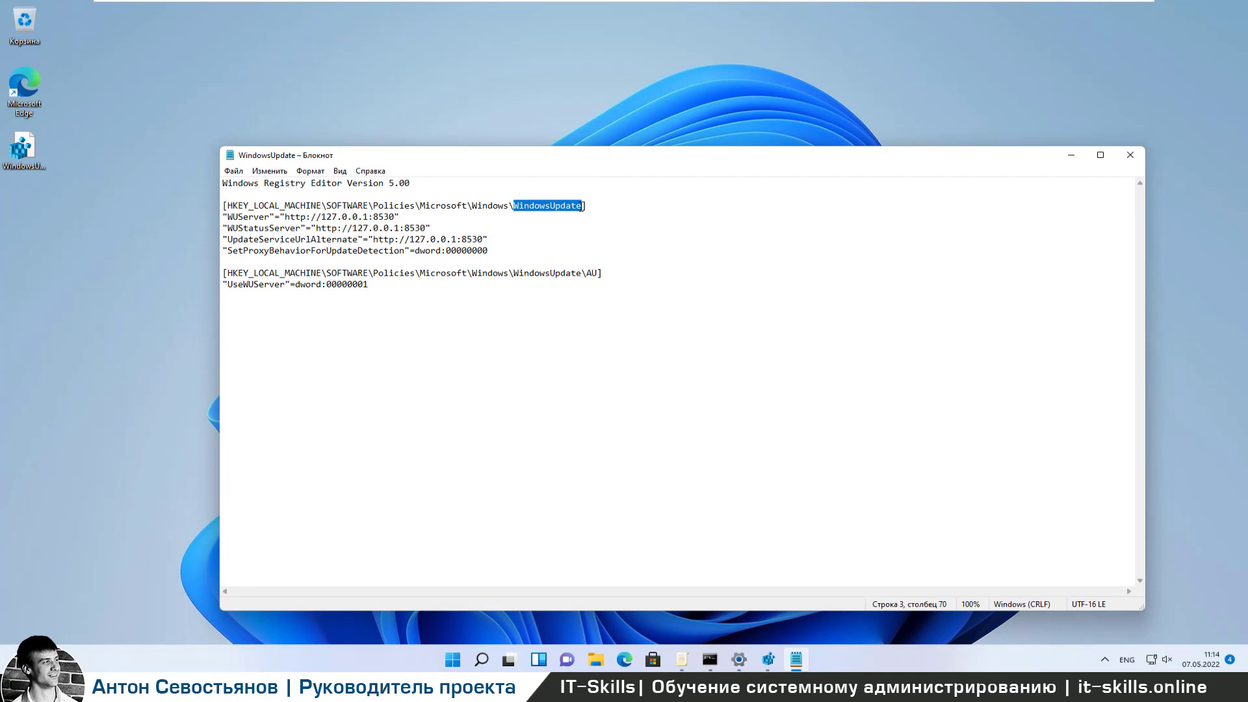
drag(230, 218, 516, 294)
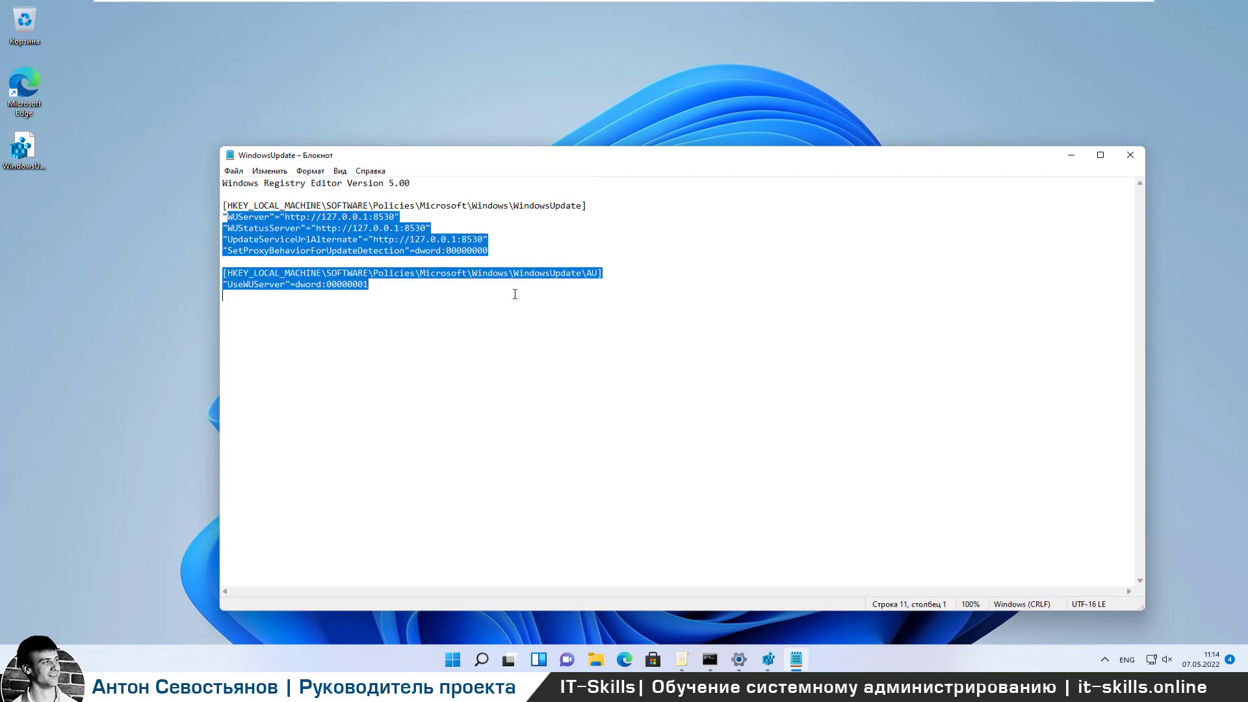
click(506, 305)
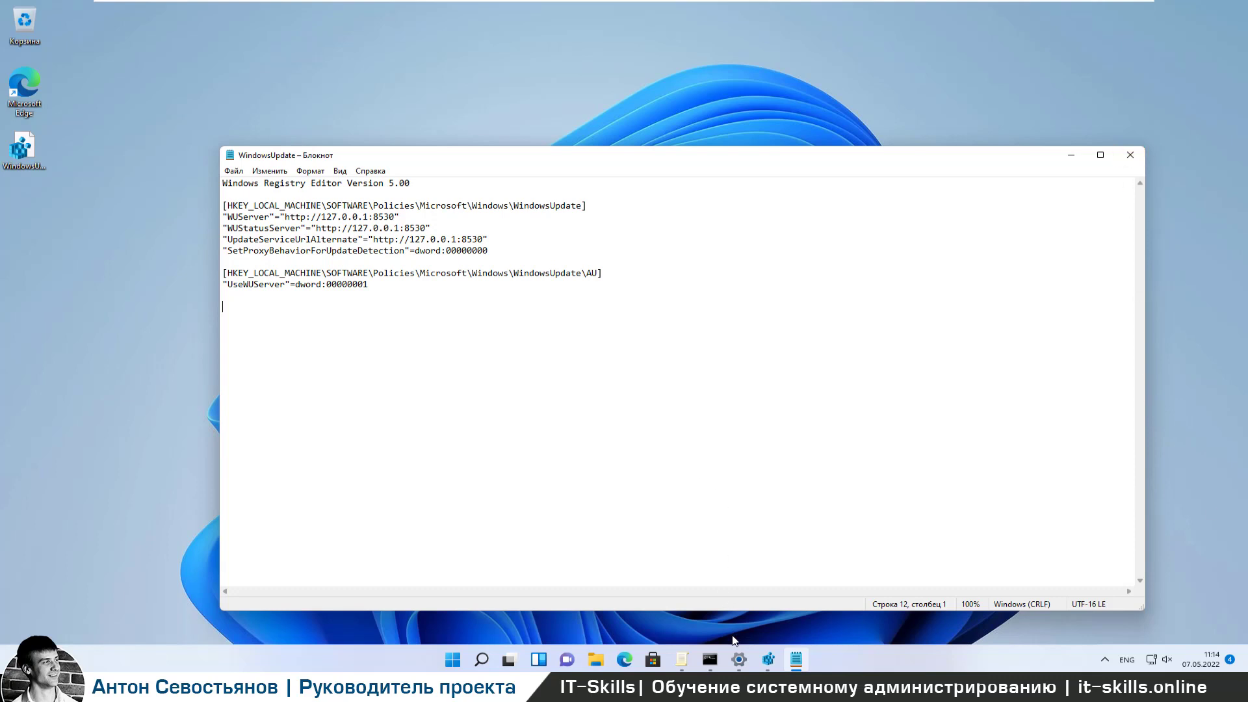
Step: Set the intranet Microsoft update service location policy to "Не задано" and return to the "Центр обновления Windows" policy folder
click(738, 659)
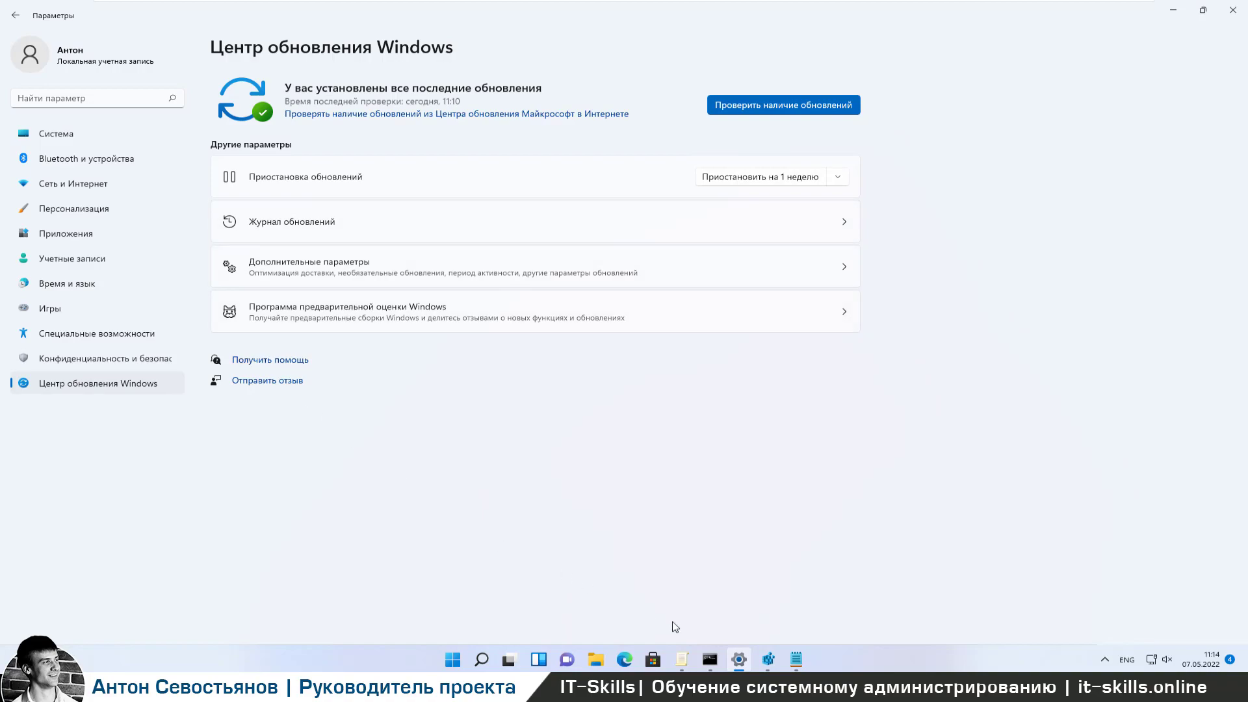
click(682, 659)
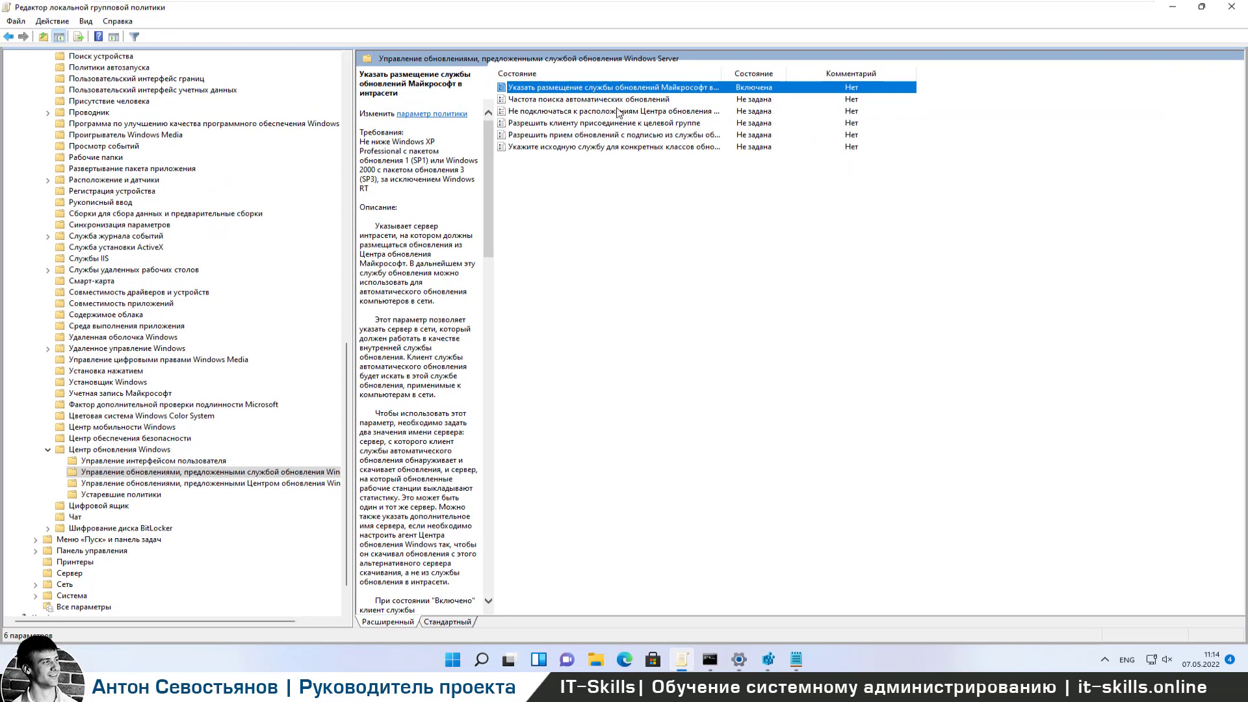
double_click(649, 88)
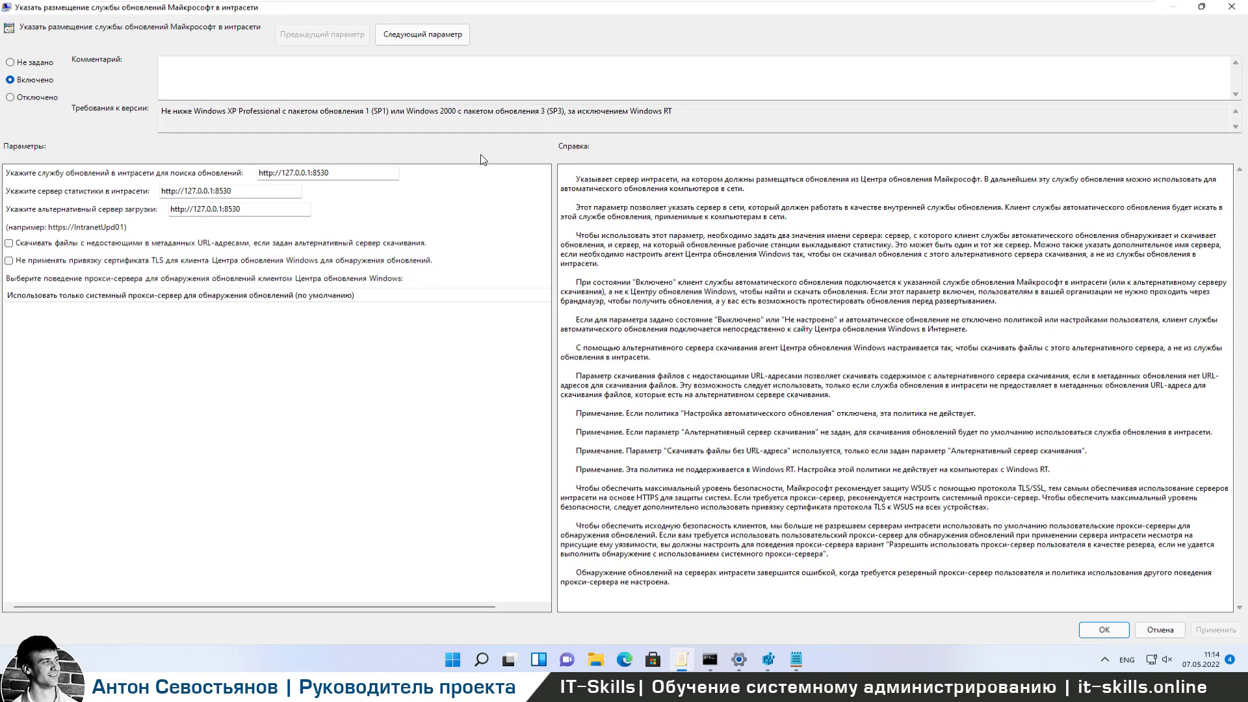
click(42, 63)
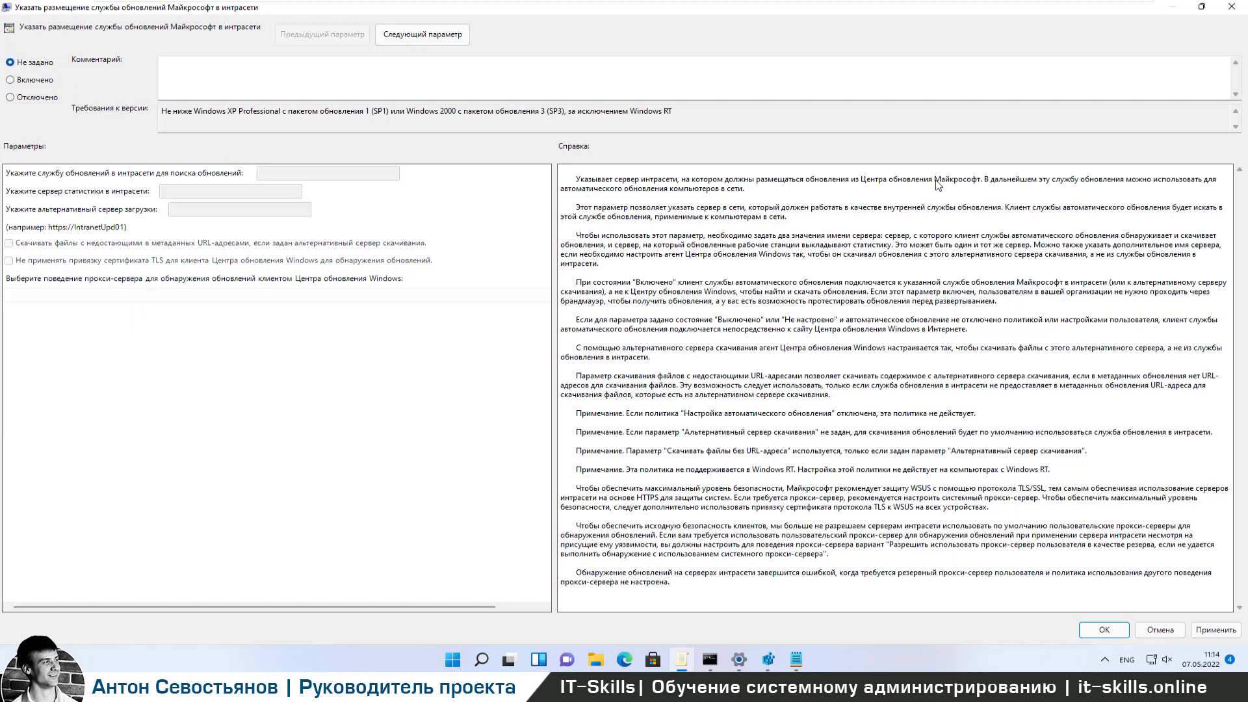
click(1103, 629)
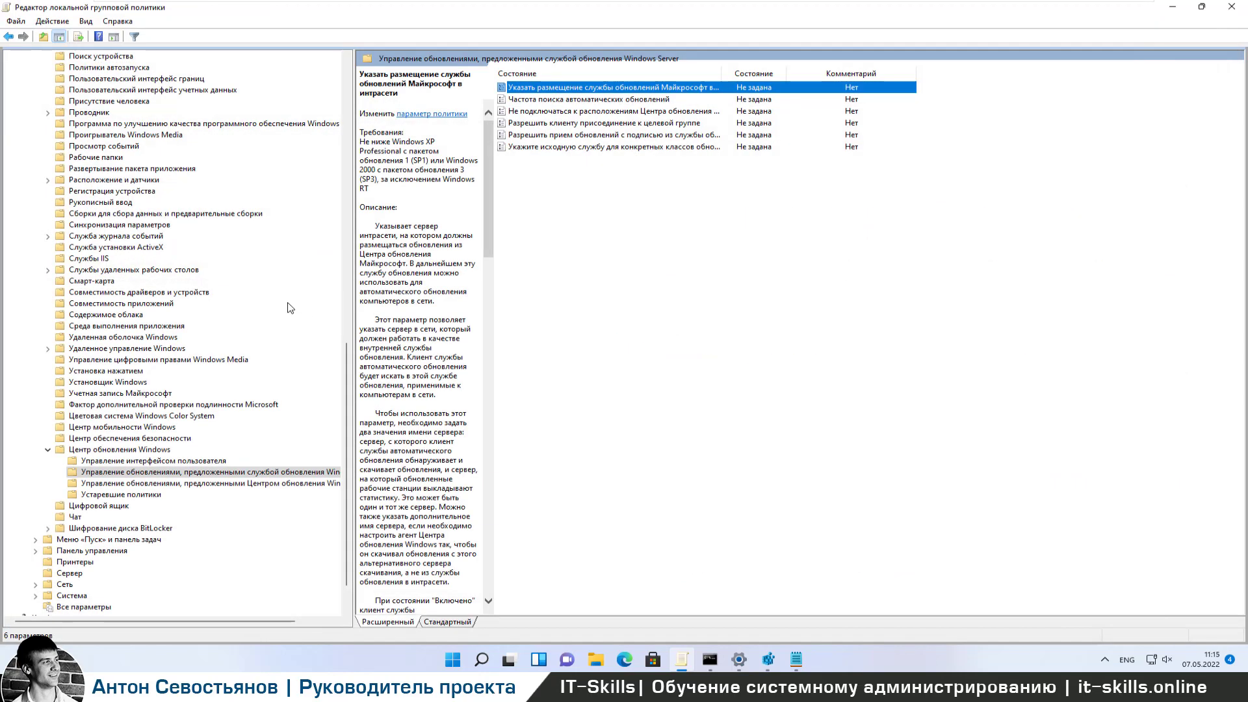
click(146, 440)
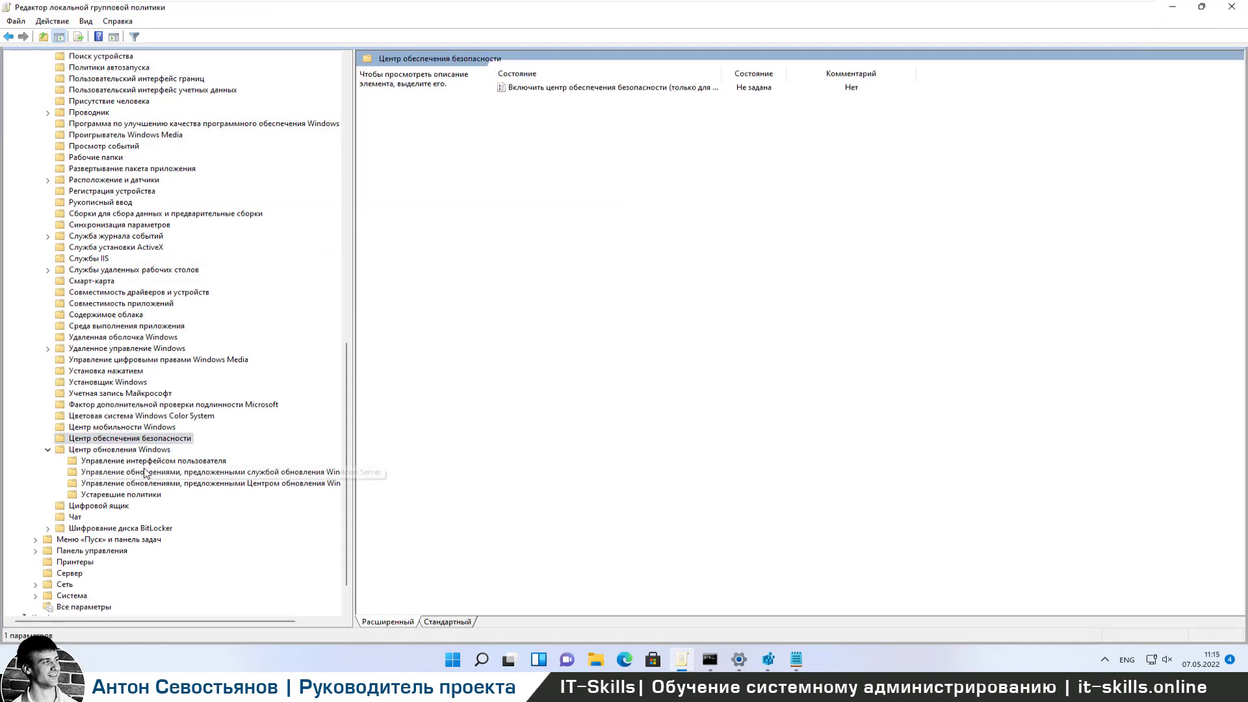
click(146, 473)
click(143, 451)
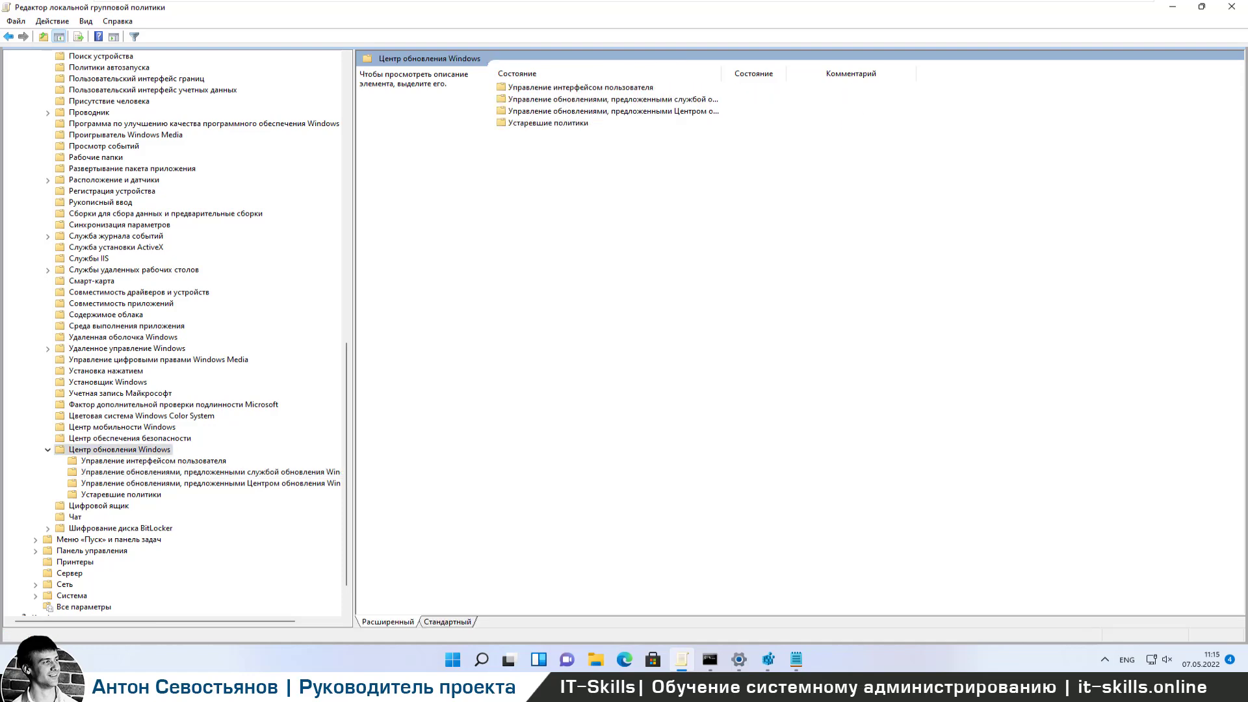
Step: Refresh the registry editor, check whether the WindowsUpdate key still exists under Policies\Microsoft\Windows, and minimize the editor
click(768, 656)
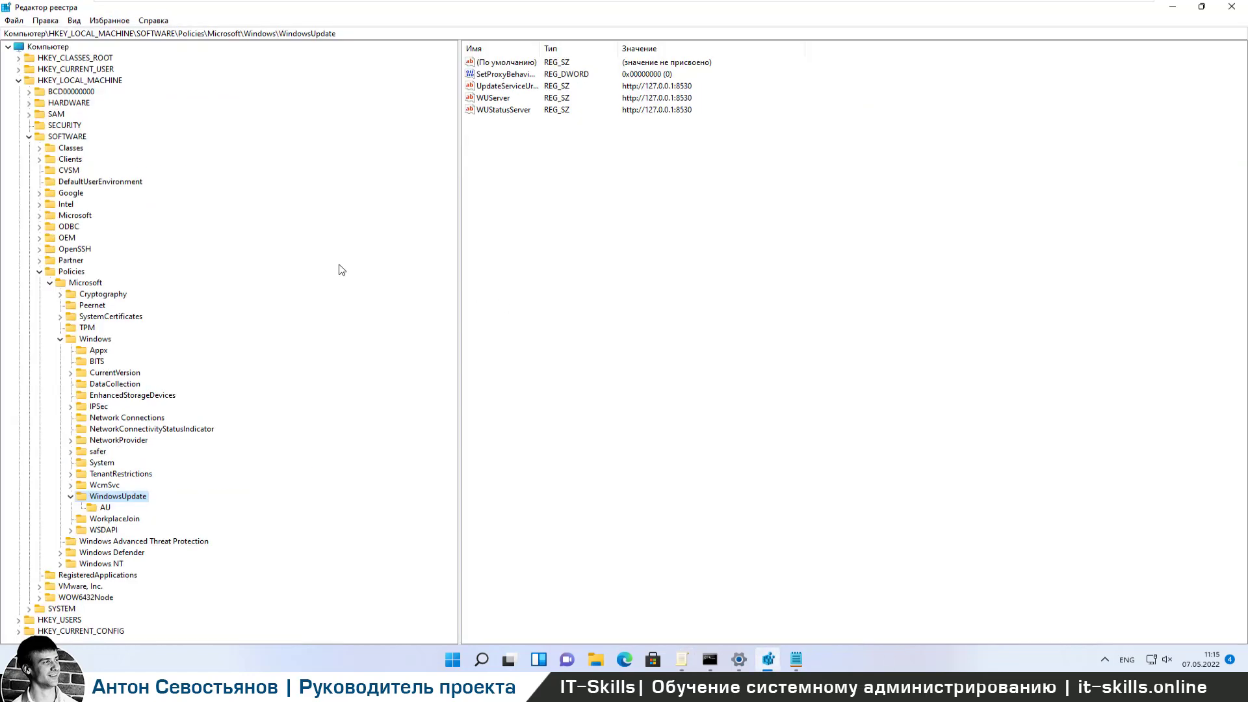
click(86, 282)
click(73, 21)
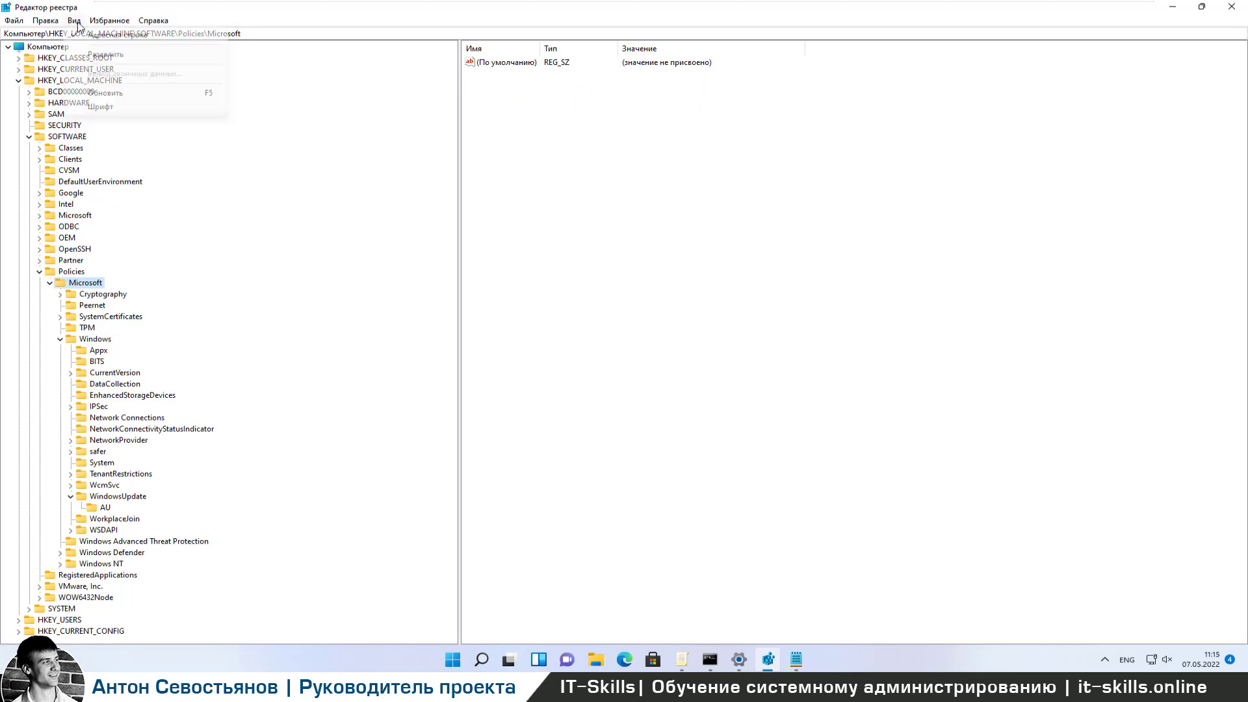
click(107, 92)
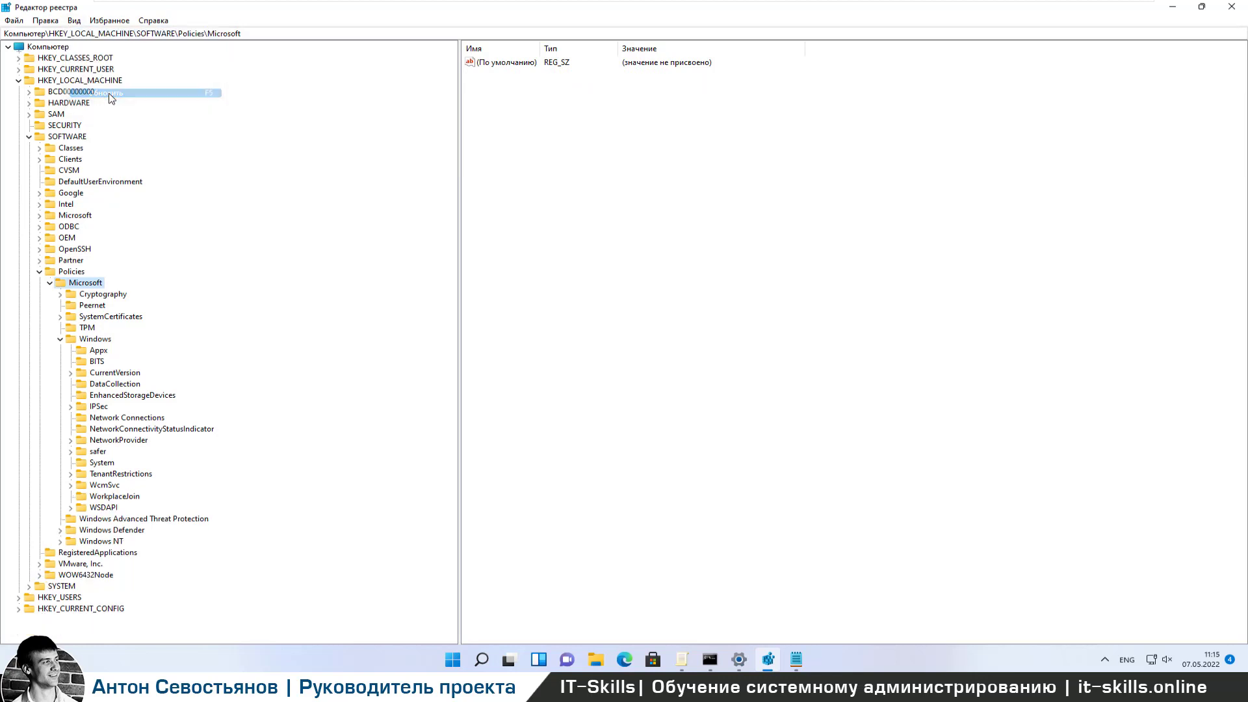
click(105, 490)
click(109, 498)
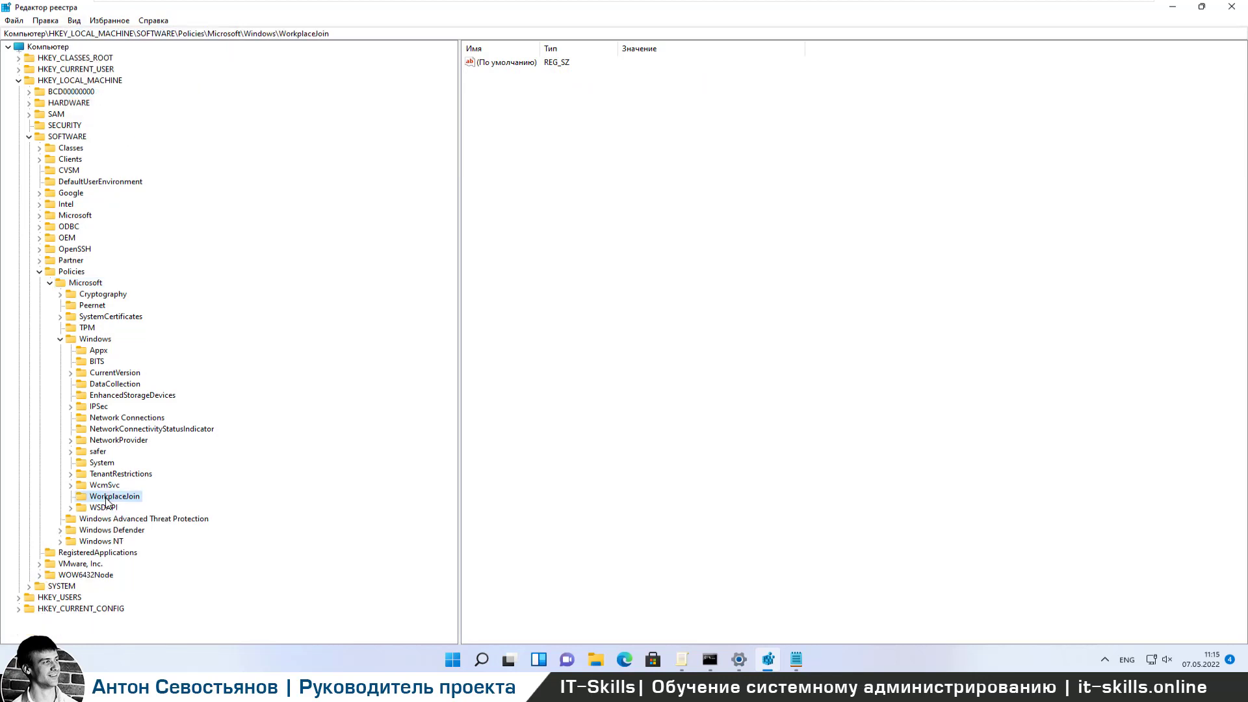
click(1174, 10)
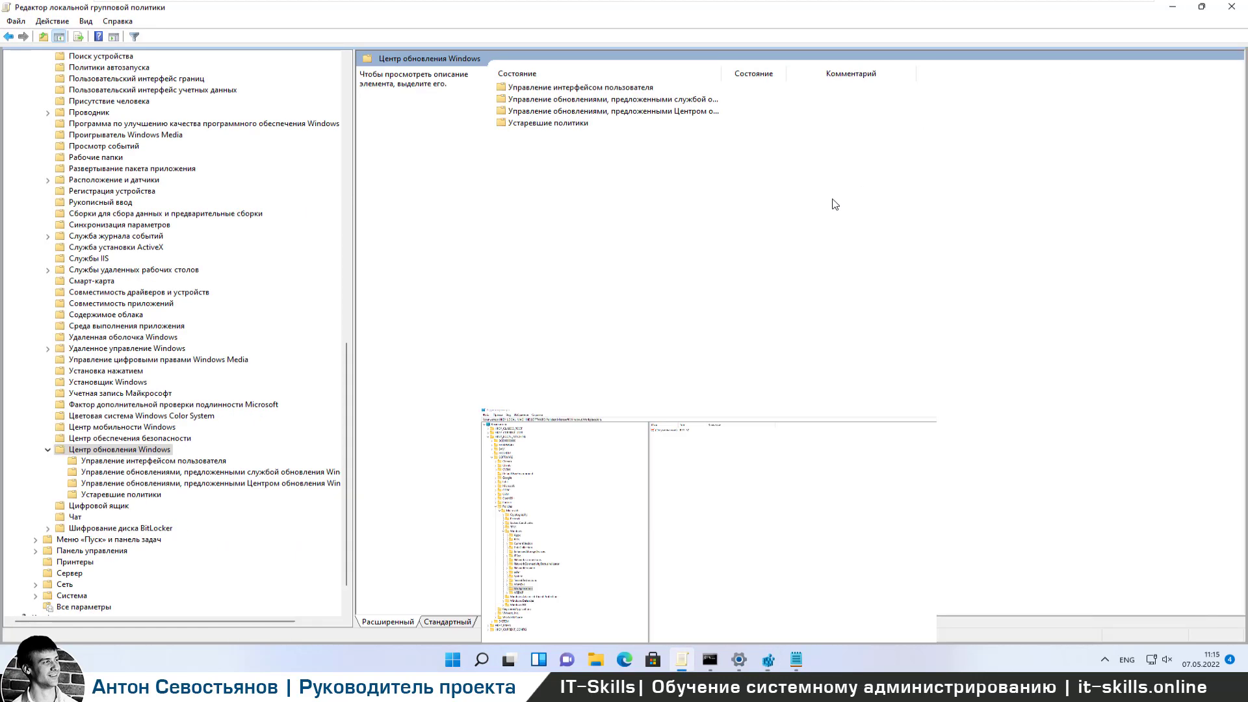
Step: Start a check for updates on the Windows Update page and close Settings
click(741, 660)
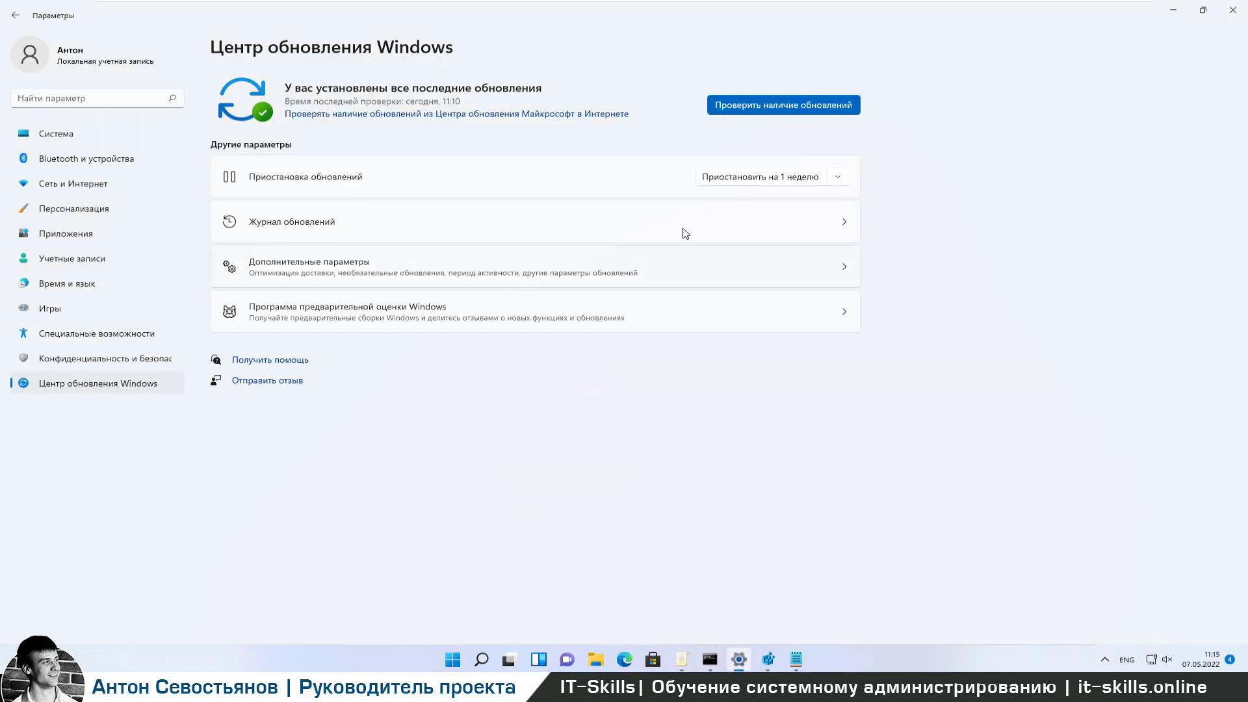
click(780, 103)
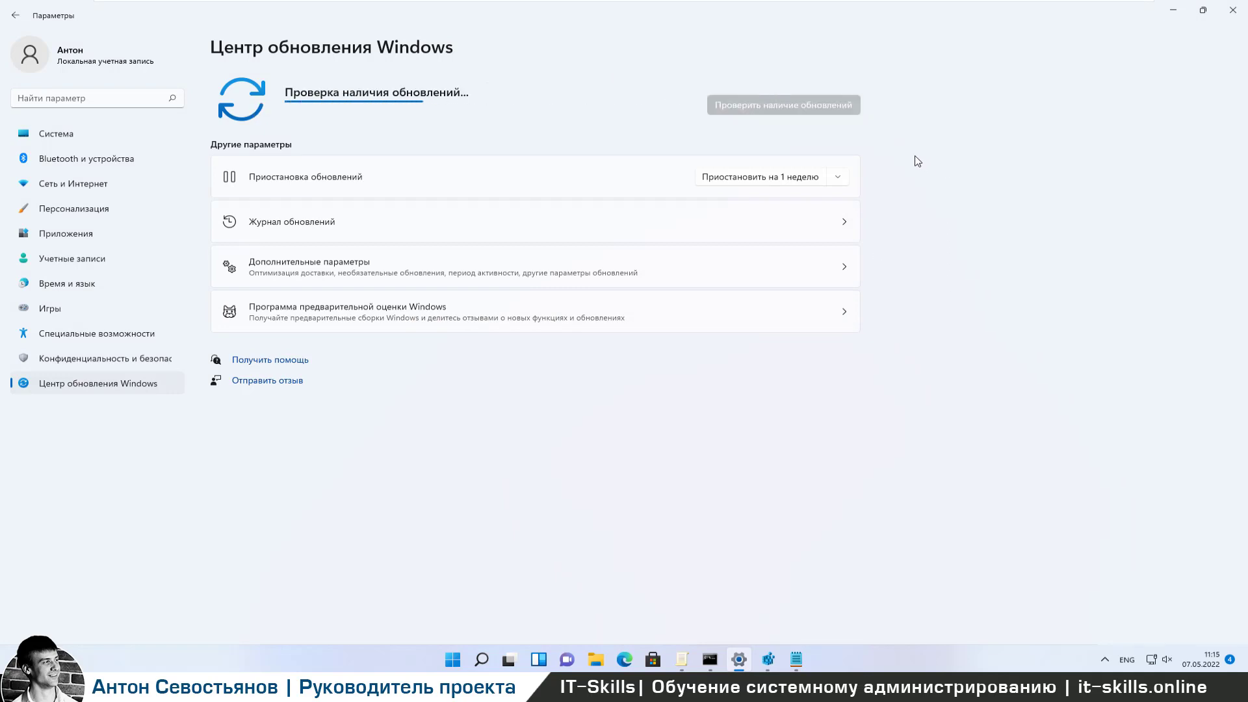
click(1230, 13)
Step: Reopen Settings on the Windows Update page and look over the listed updates and their download status
click(468, 661)
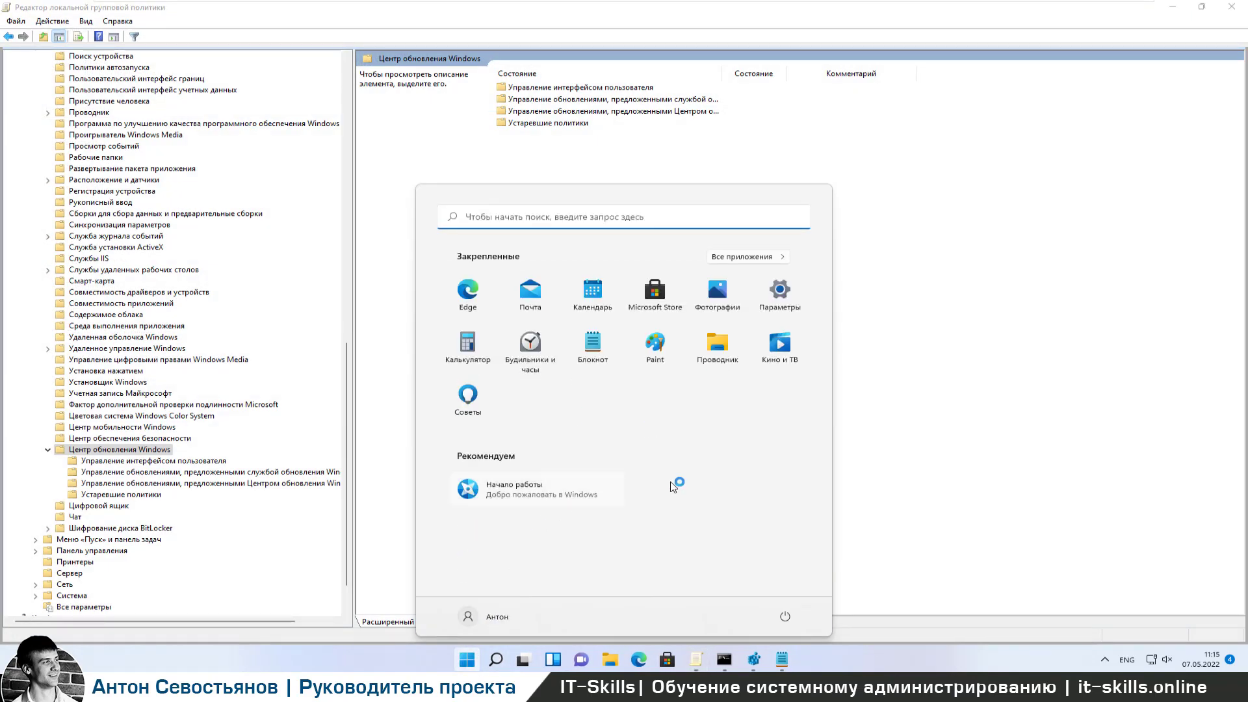
click(798, 305)
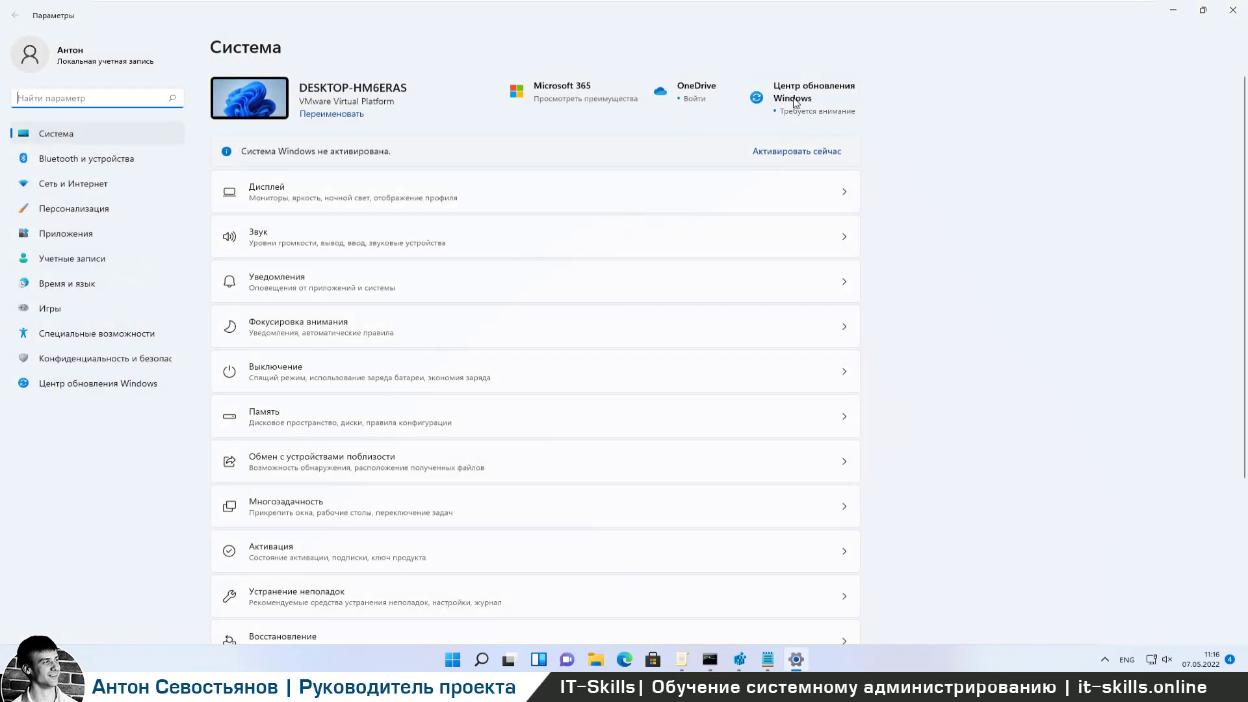
click(818, 95)
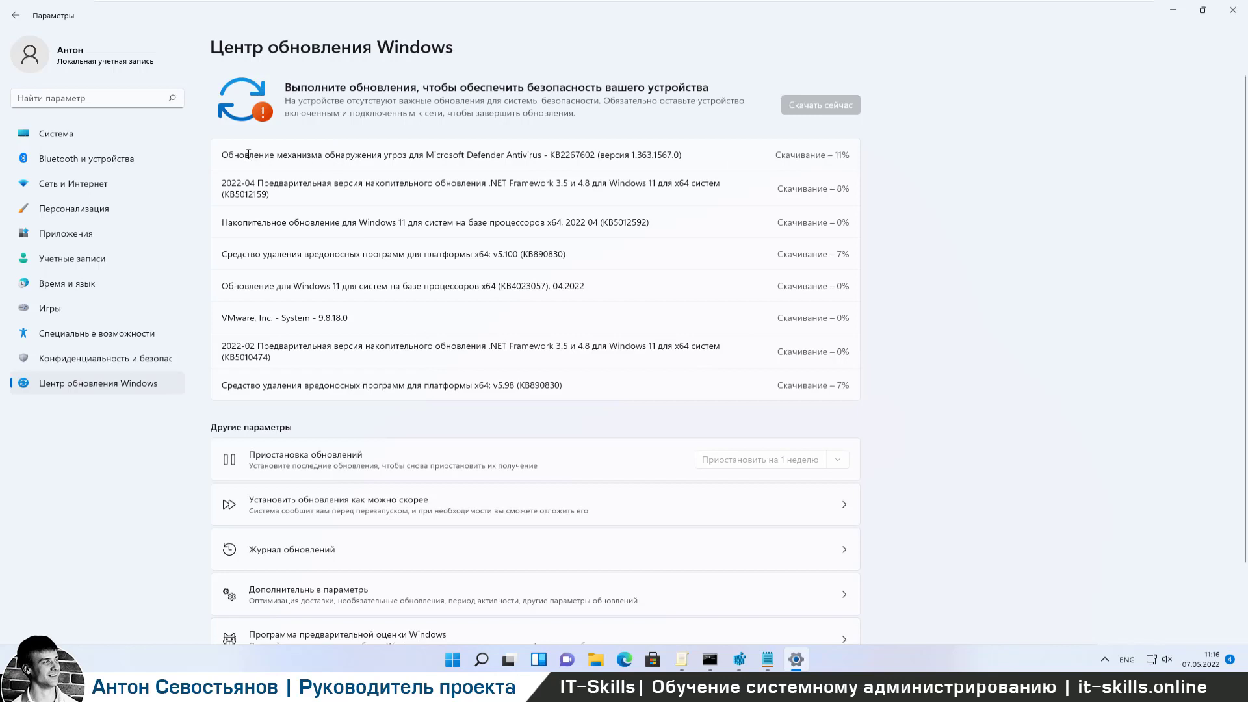
drag(403, 155, 249, 155)
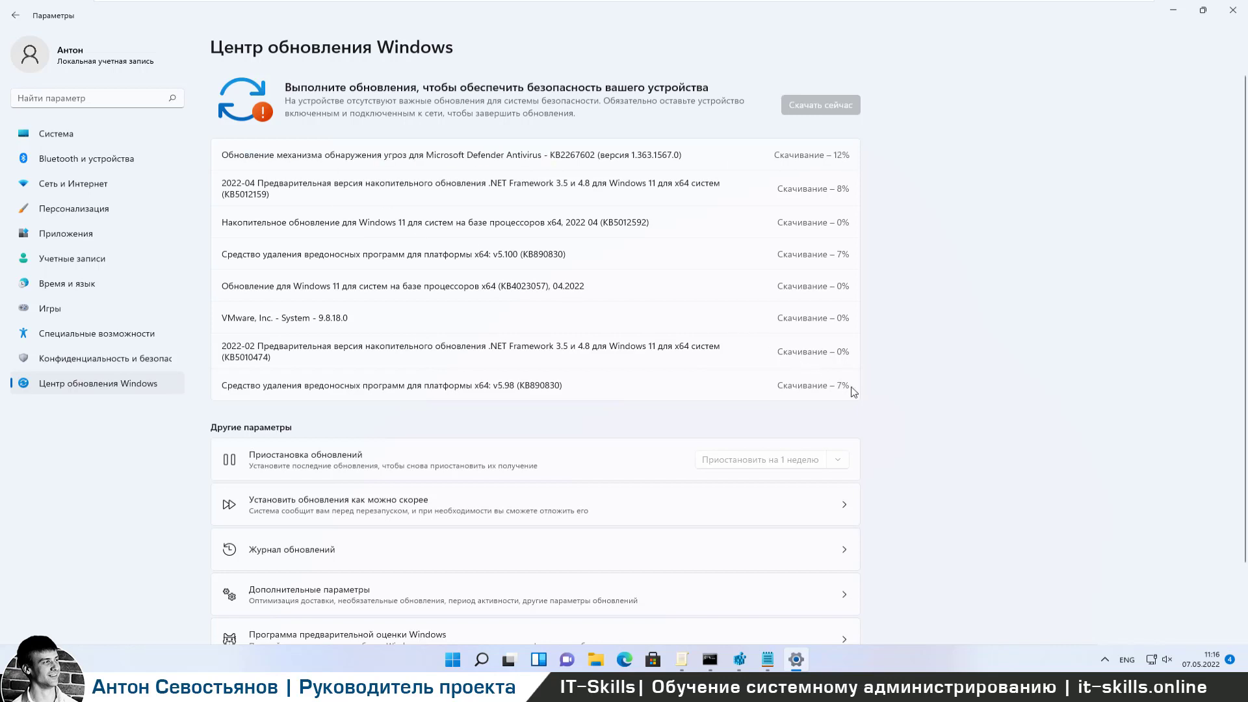